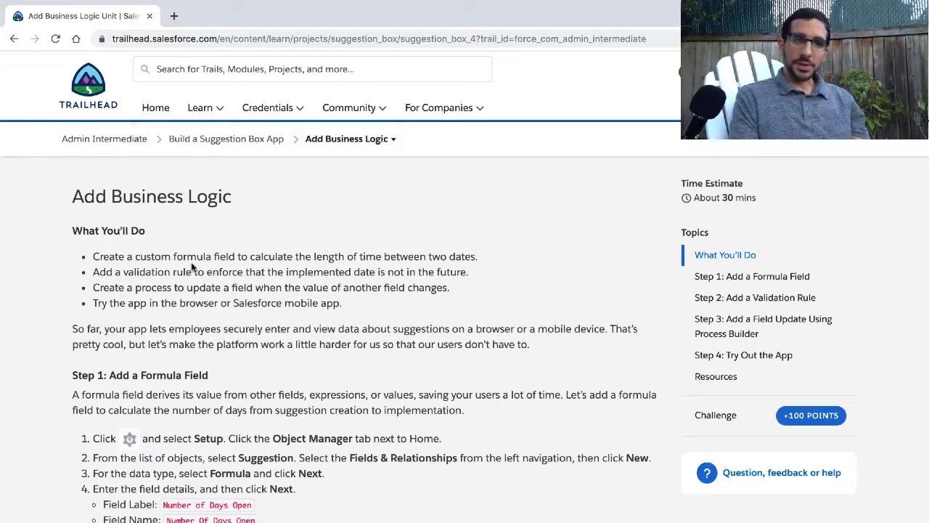
Read the Trailhead challenge goals: formula field, validation rule, process update and trying the app.
triple_click(188, 257)
scroll(187, 255, "down", 1)
scroll(188, 255, "down", 2)
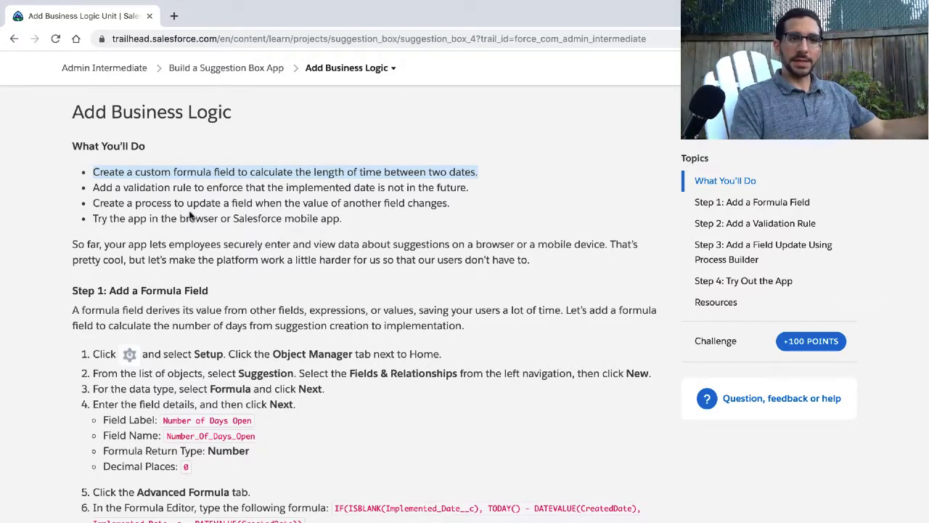
triple_click(196, 187)
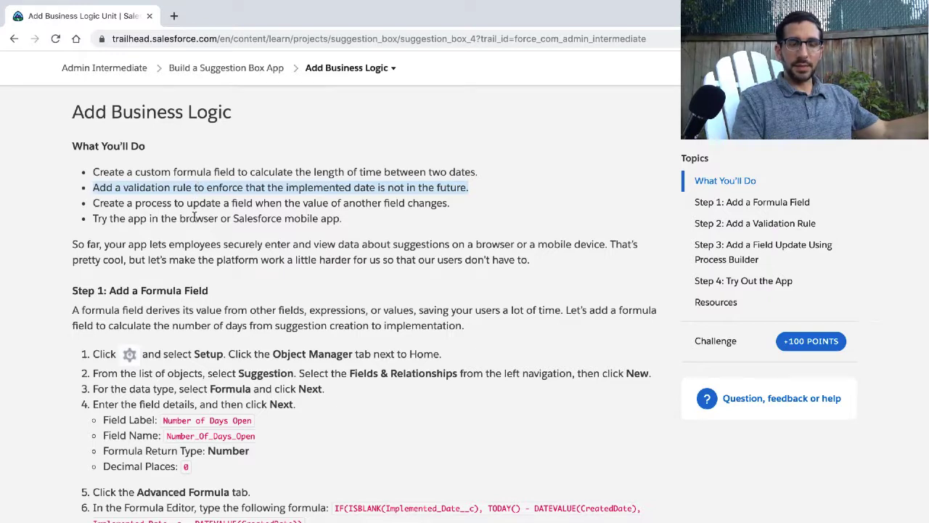
scroll(195, 216, "down", 1)
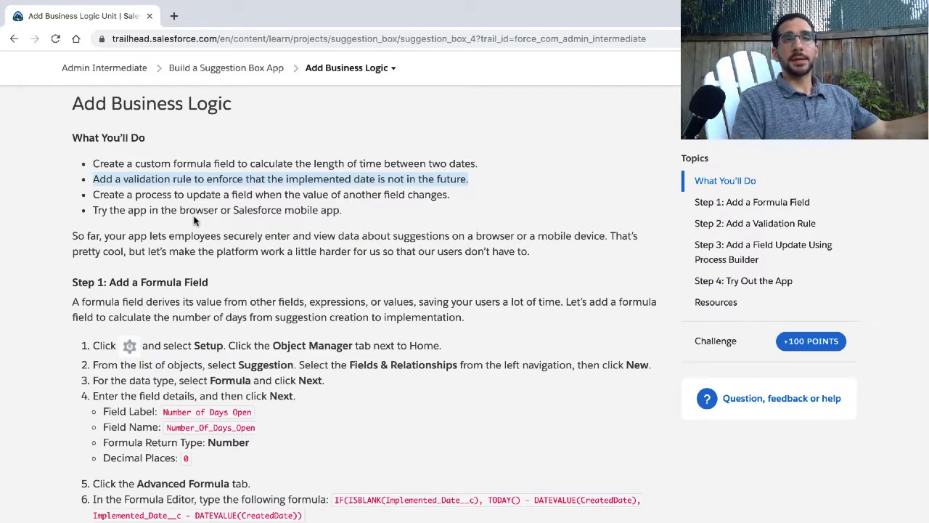
left_click(197, 192)
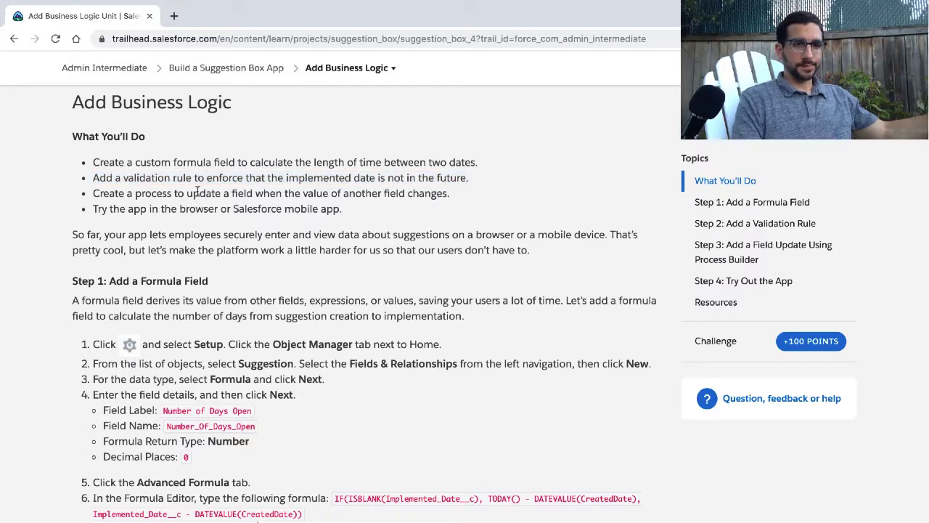
triple_click(197, 192)
left_click(197, 193)
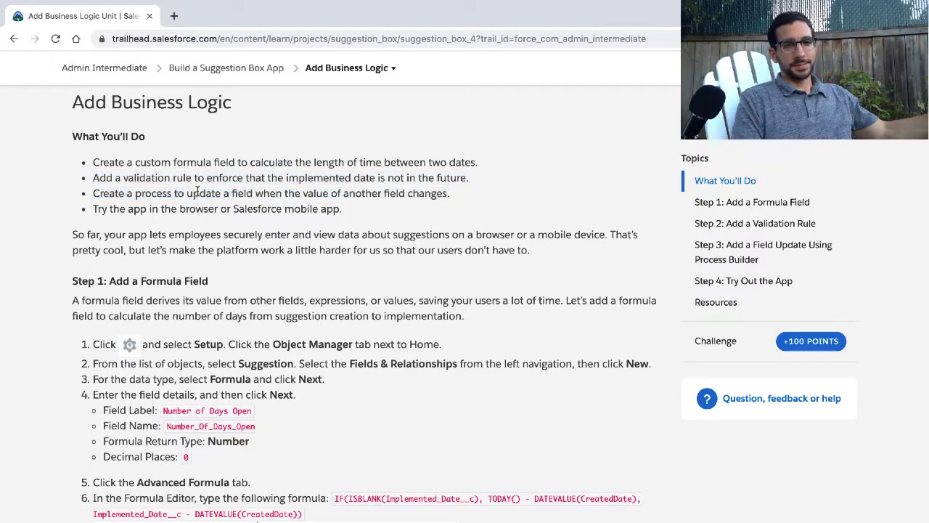
triple_click(197, 193)
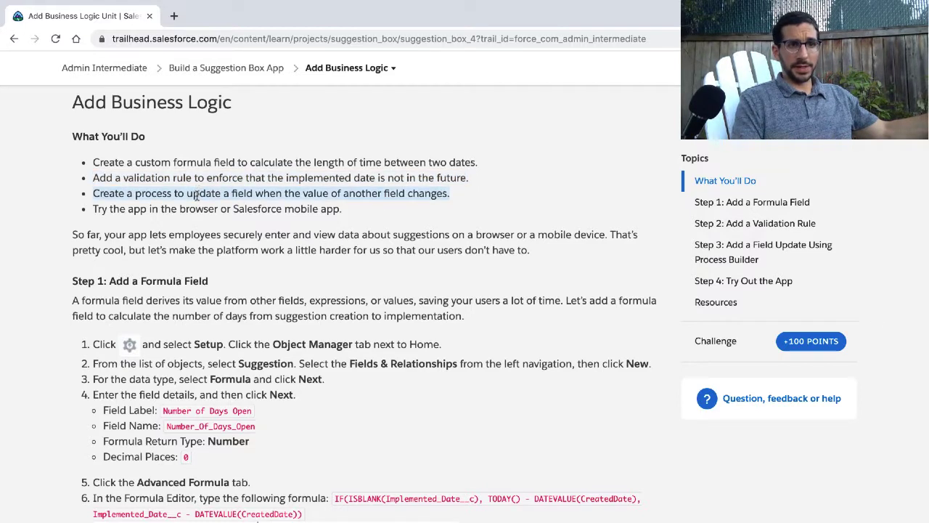
scroll(196, 218, "down", 1)
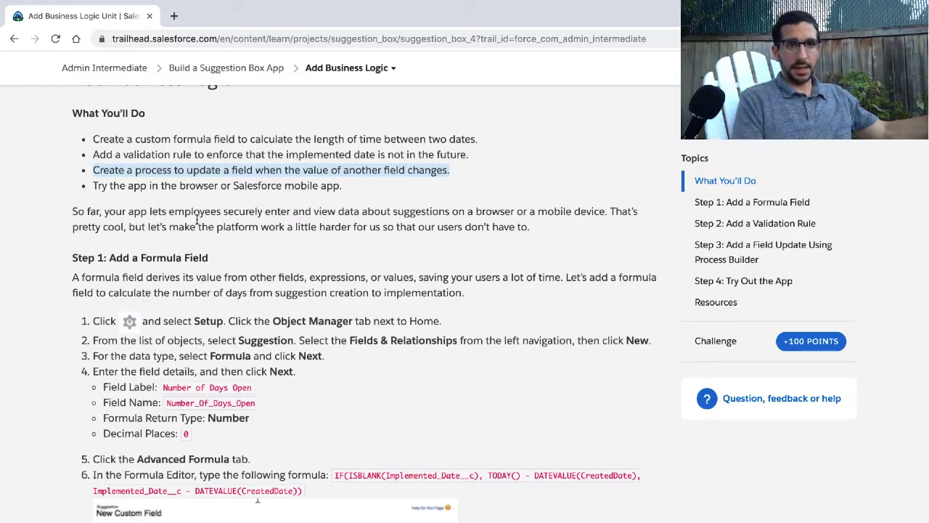
double_click(193, 187)
triple_click(193, 186)
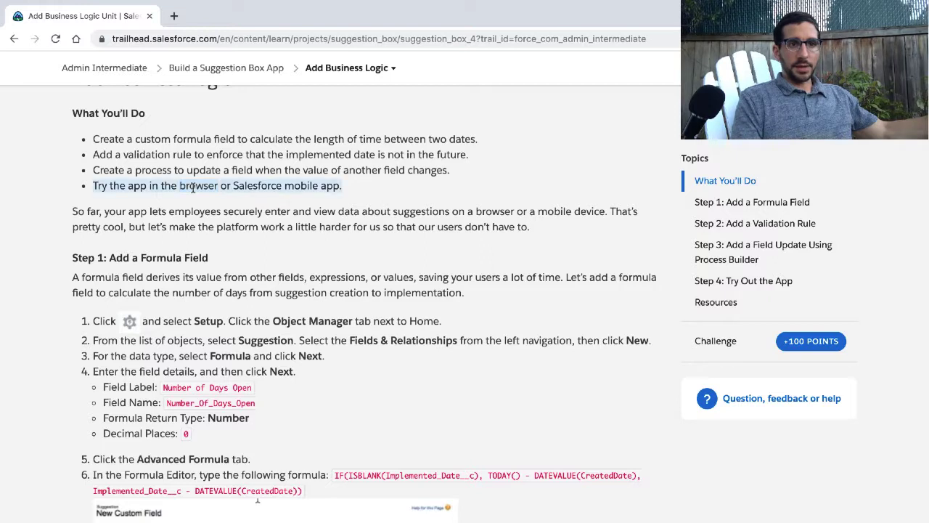
Read the 'So far' paragraph and the first instructions of Step 1: Add a Formula Field.
scroll(294, 185, "down", 1)
triple_click(290, 186)
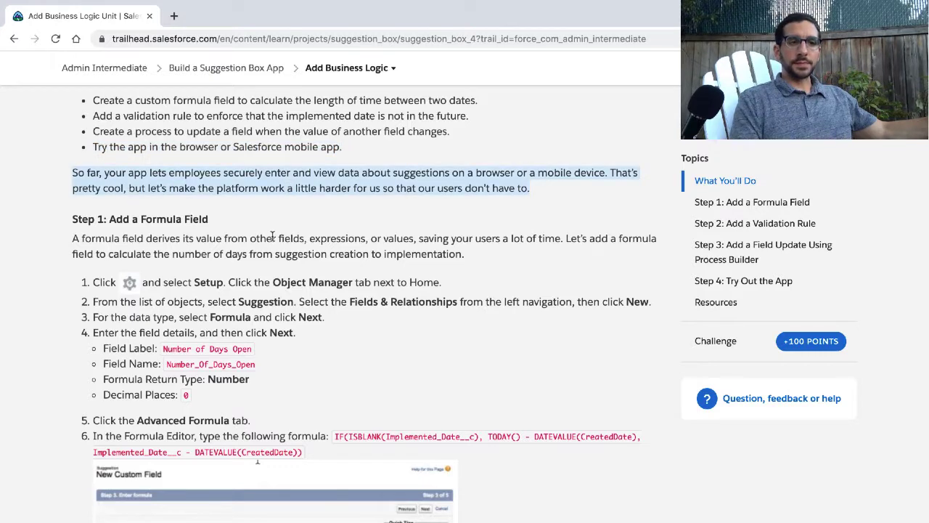
scroll(273, 236, "down", 1)
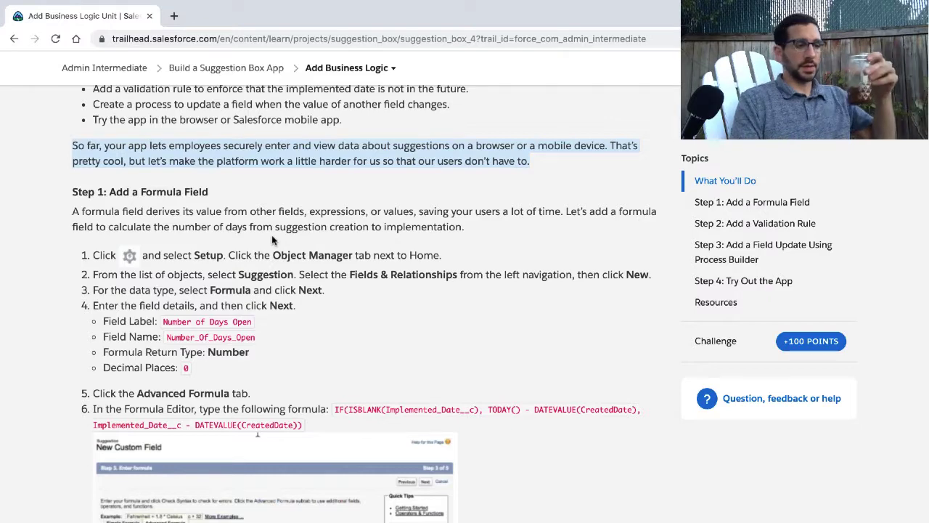
scroll(269, 225, "down", 1)
scroll(269, 225, "down", 2)
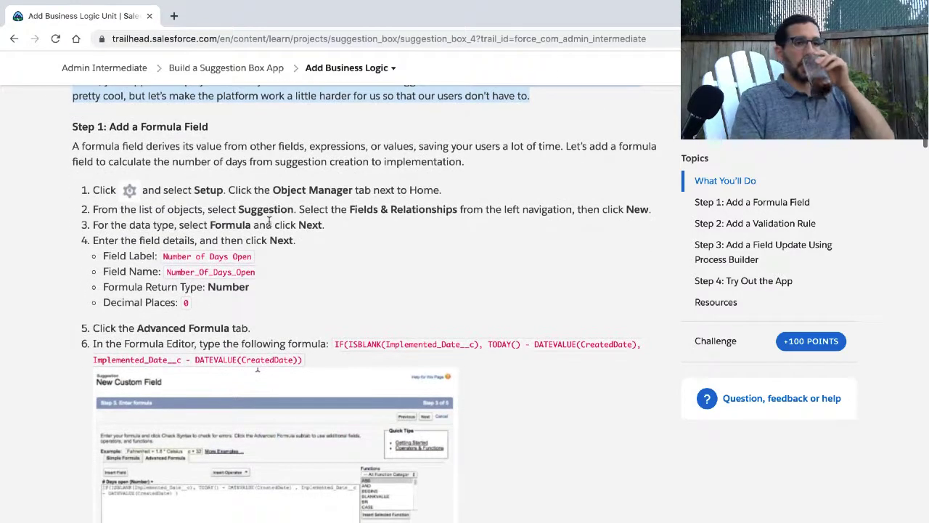
triple_click(164, 126)
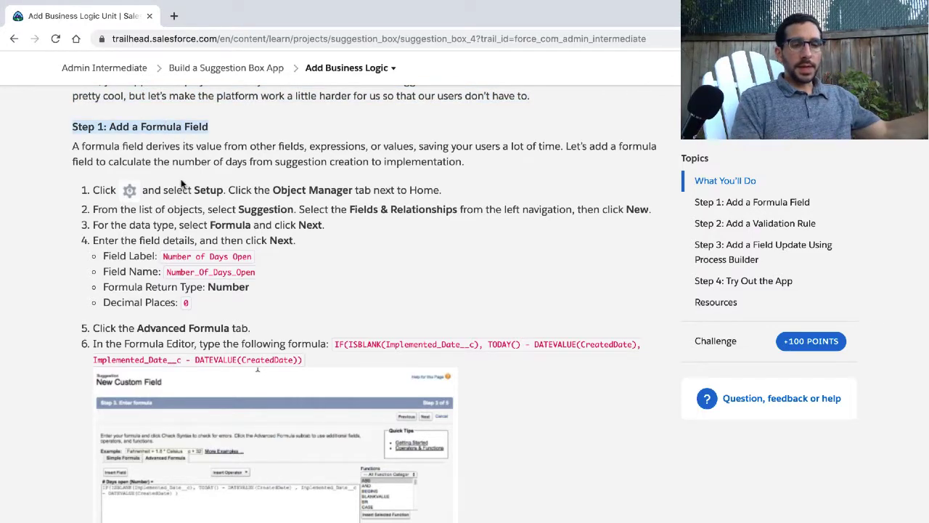
scroll(182, 184, "down", 4)
scroll(182, 184, "up", 4)
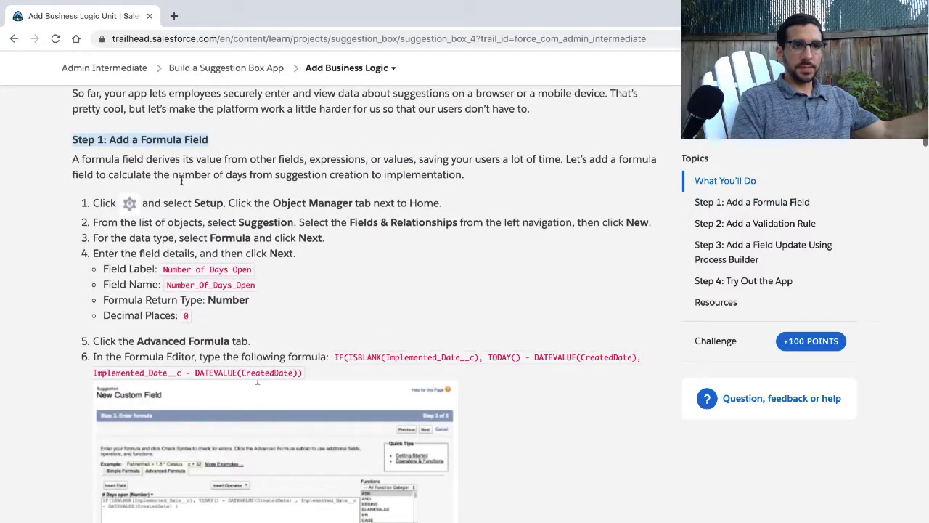
triple_click(180, 169)
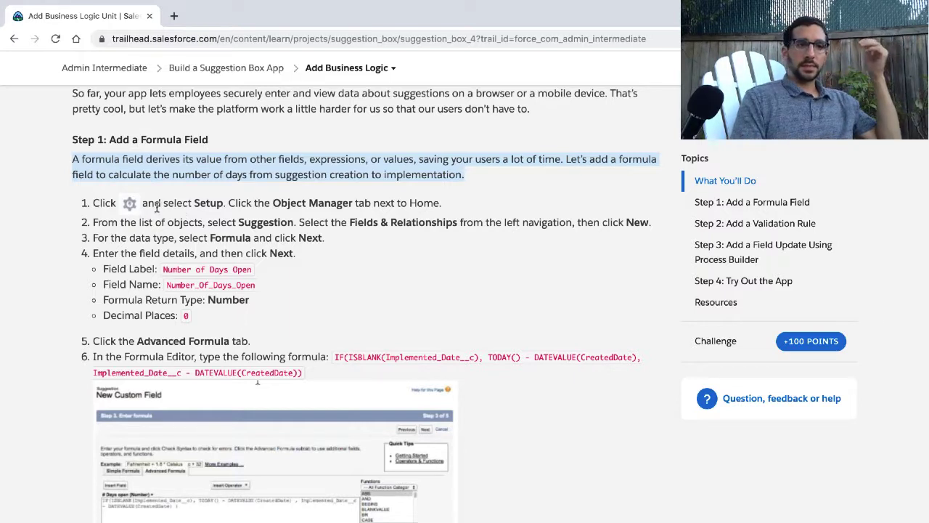
triple_click(156, 205)
scroll(157, 206, "down", 1)
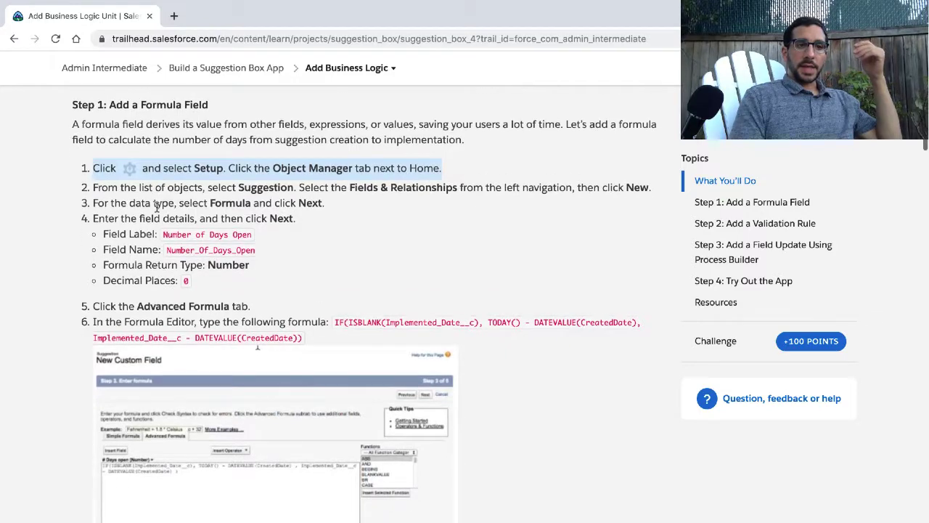
left_click(161, 192)
triple_click(161, 191)
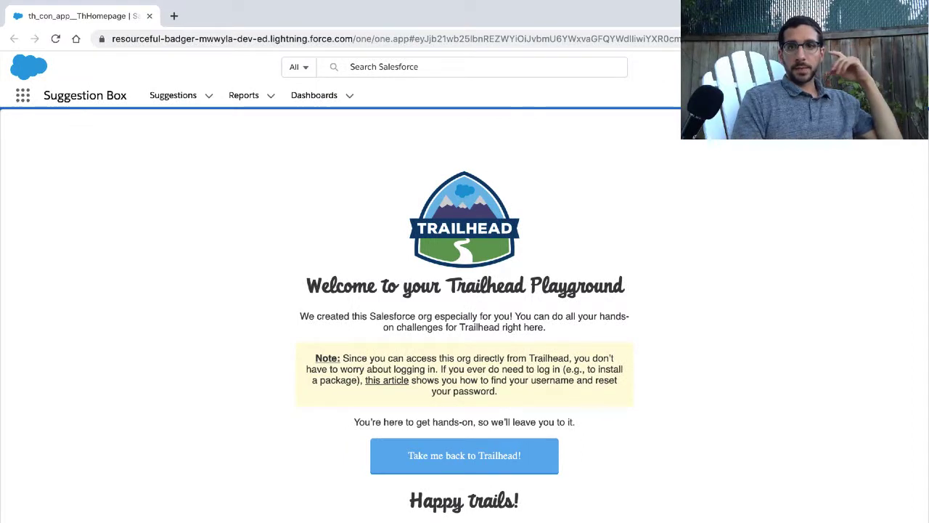
Open Setup in a new tab and start a new field on the Suggestion object.
left_click(864, 66)
left_click(792, 132)
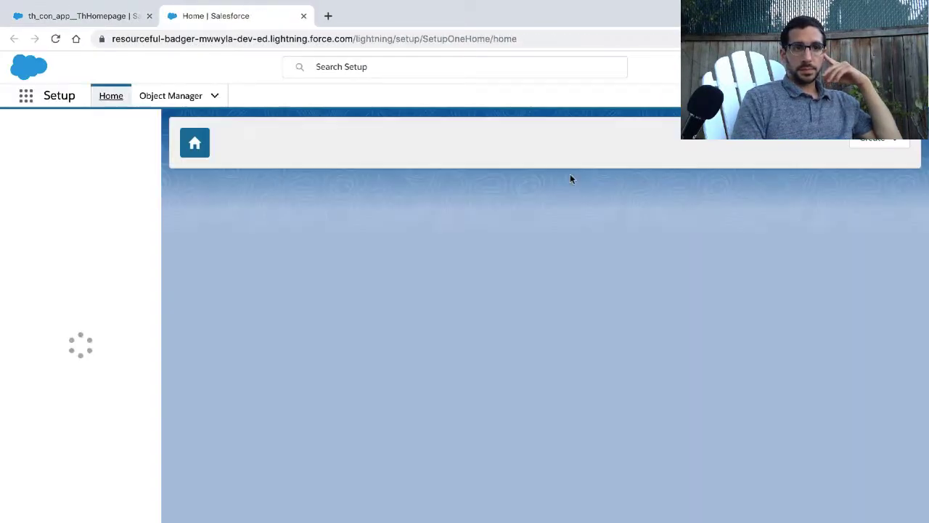
left_click(194, 95)
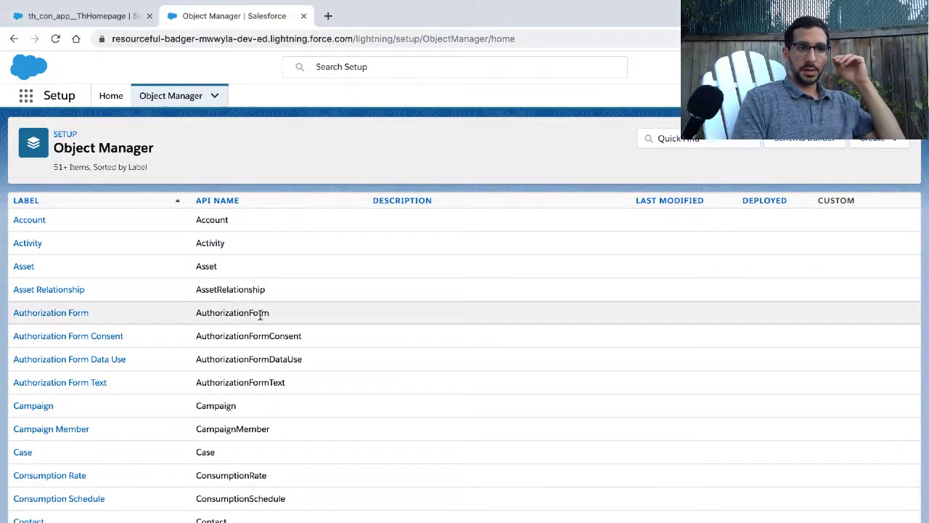
scroll(259, 315, "down", 10)
scroll(259, 317, "down", 3)
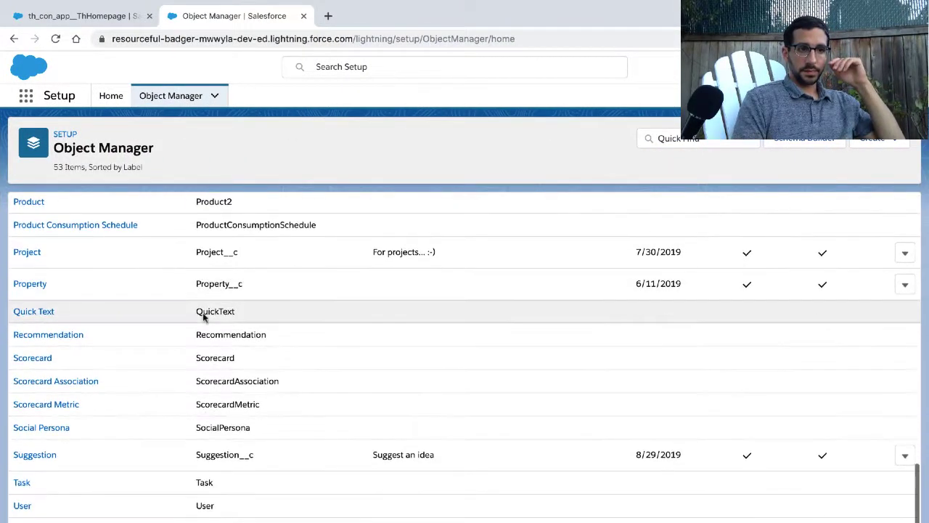
left_click(34, 454)
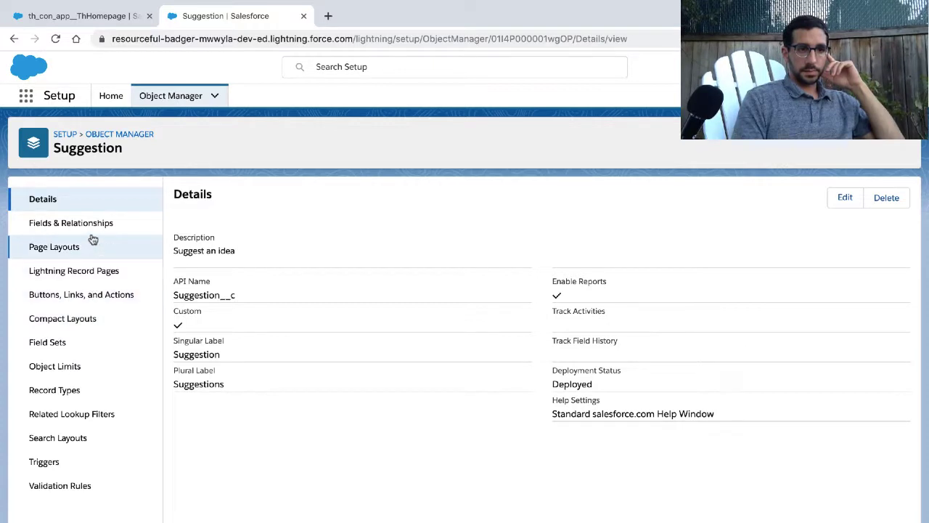
left_click(91, 227)
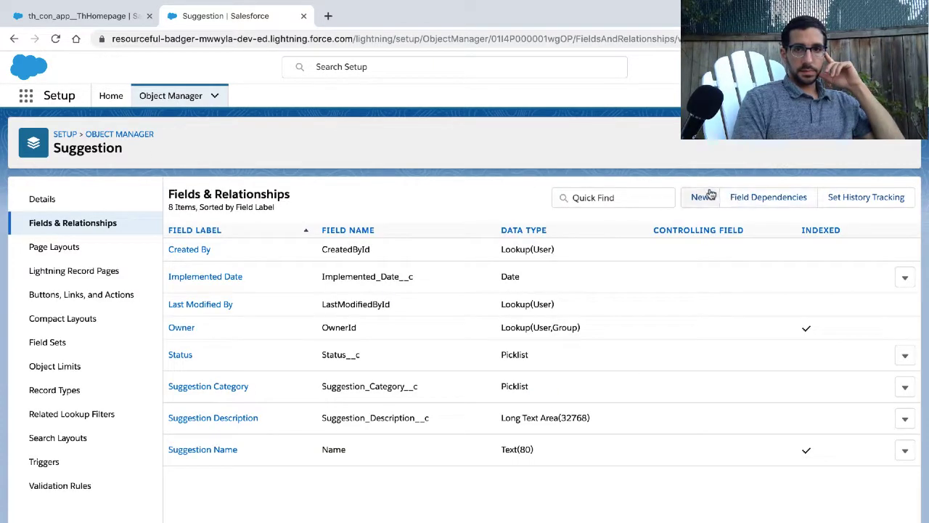
left_click(703, 197)
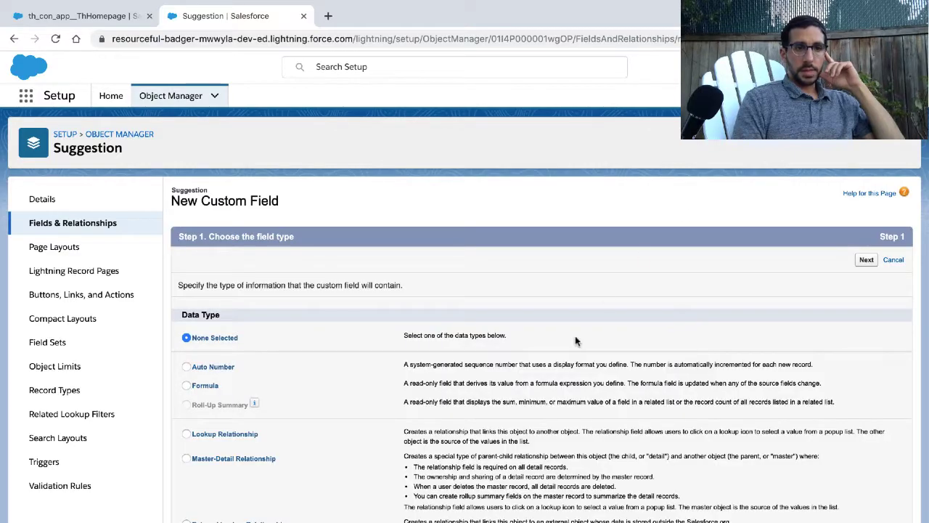
Choose Formula as the new Suggestion field's data type and continue.
scroll(577, 341, "down", 3)
key("ctrl+Left")
key("ctrl+Right")
key("ctrl+Left")
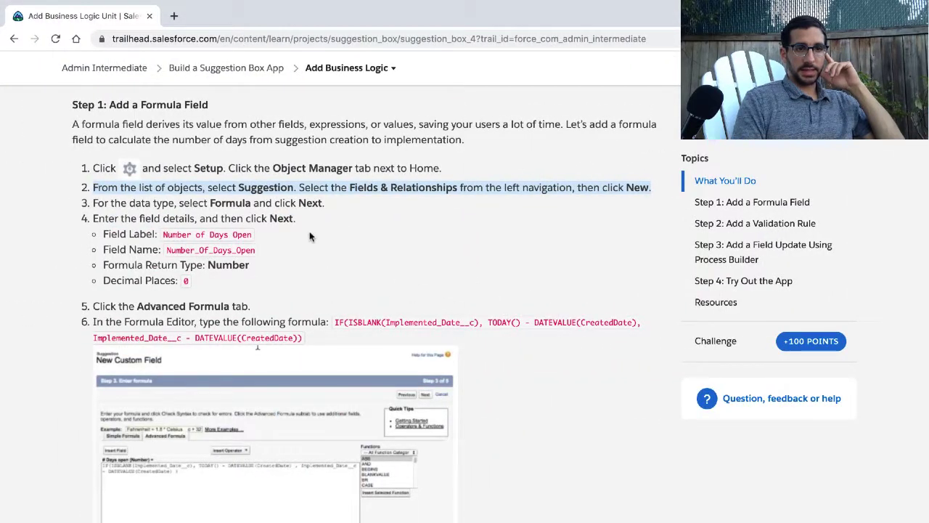
key("ctrl+Right")
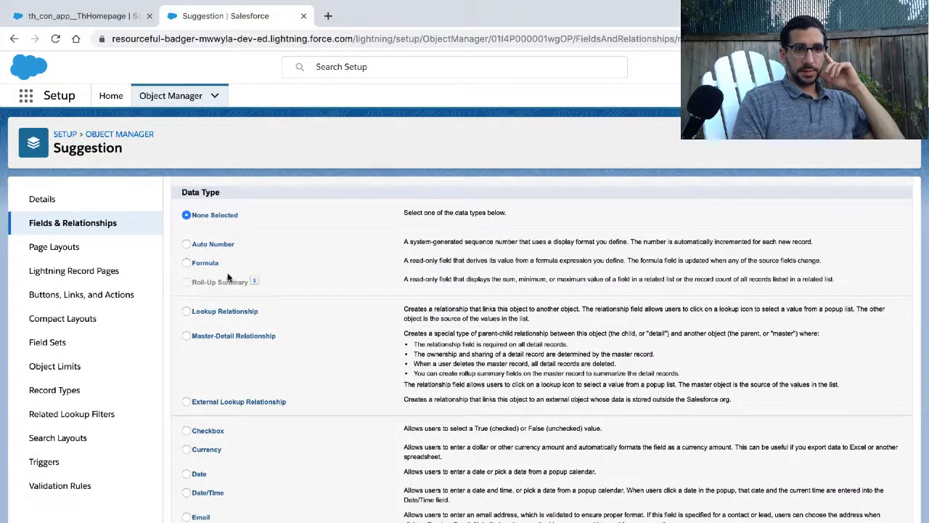
left_click(187, 264)
scroll(187, 265, "up", 2)
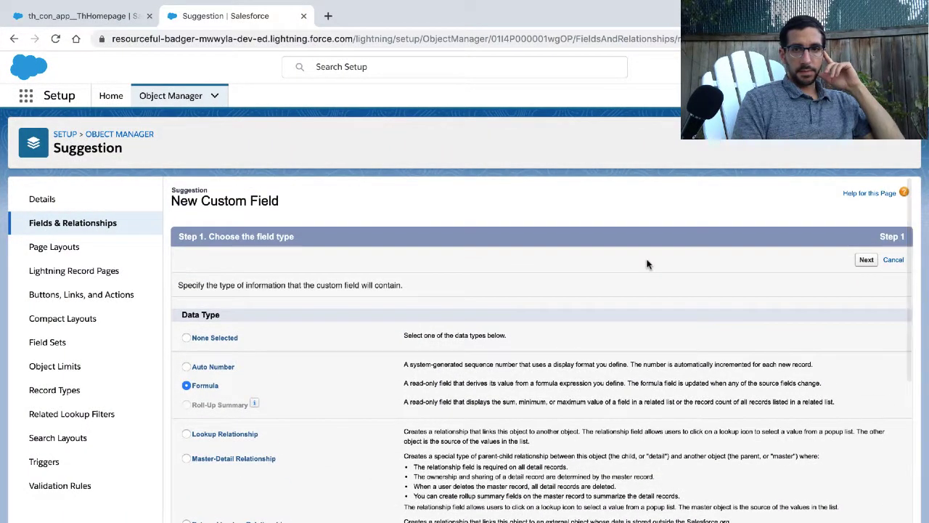
left_click(867, 261)
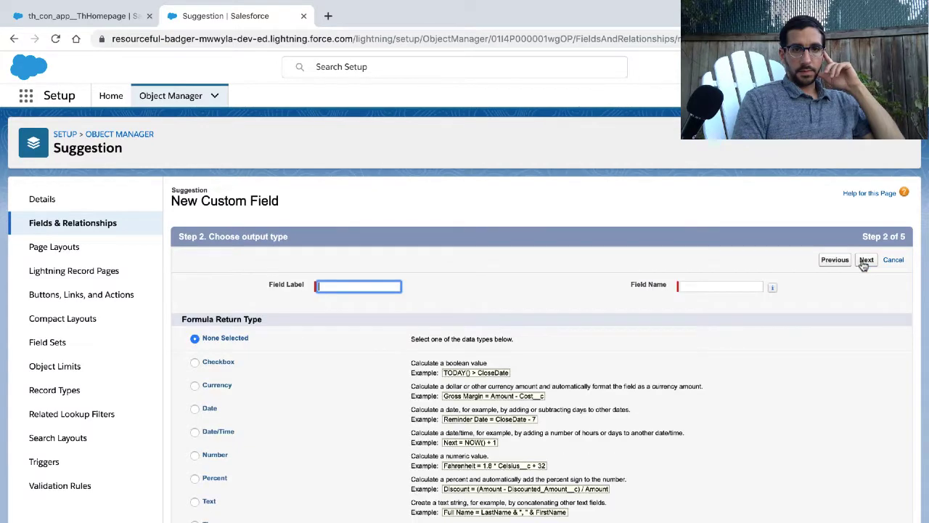
Enter 'Number of Days Open' as the field label, copying it from the Trailhead instructions.
key("ctrl+Left")
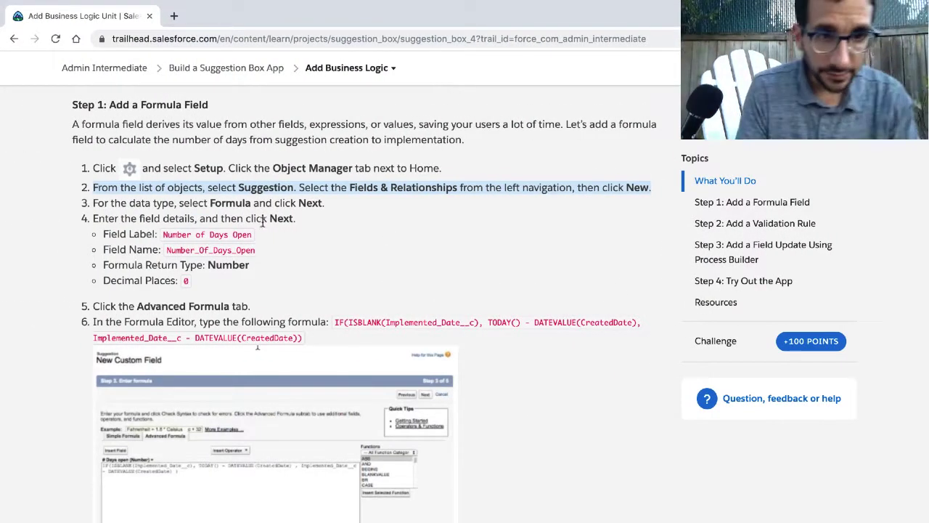
left_click_drag(253, 235, 168, 239)
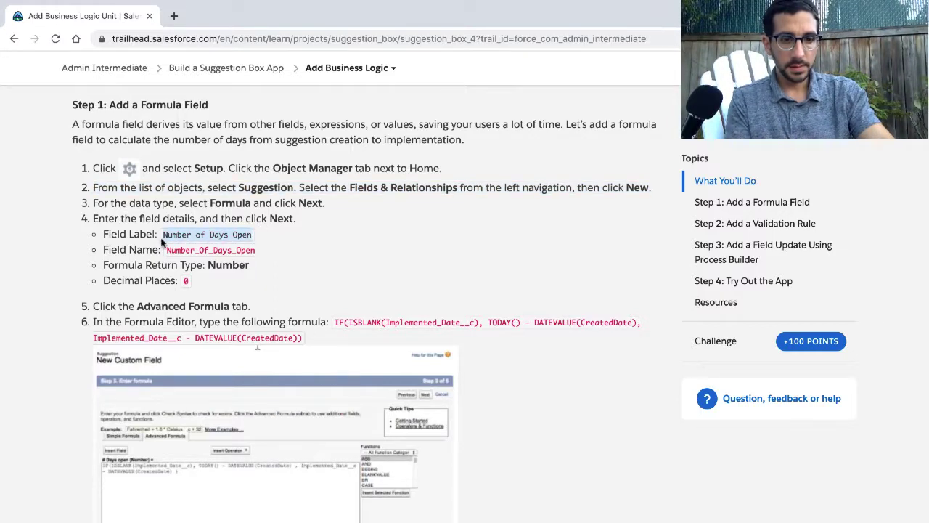
key("super+c")
key("ctrl+Right")
key("super+v")
key("ctrl+Left")
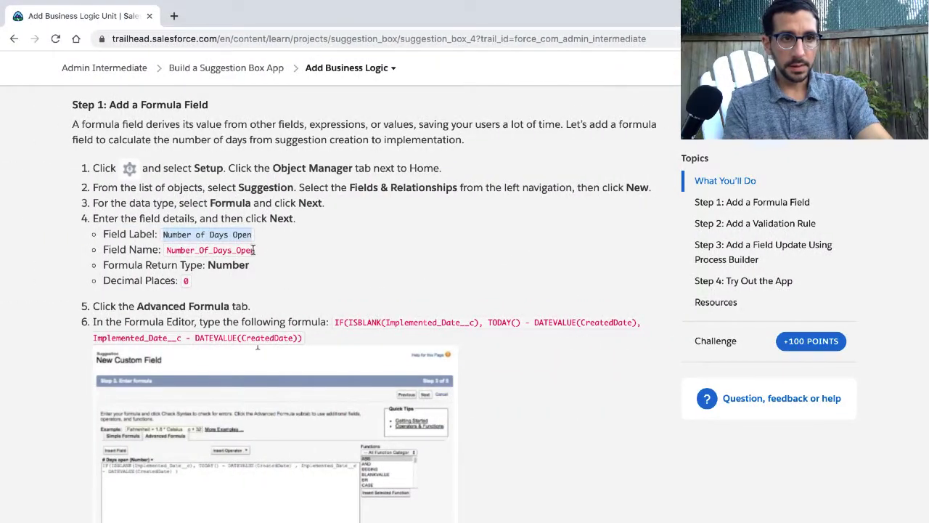
left_click_drag(255, 249, 167, 250)
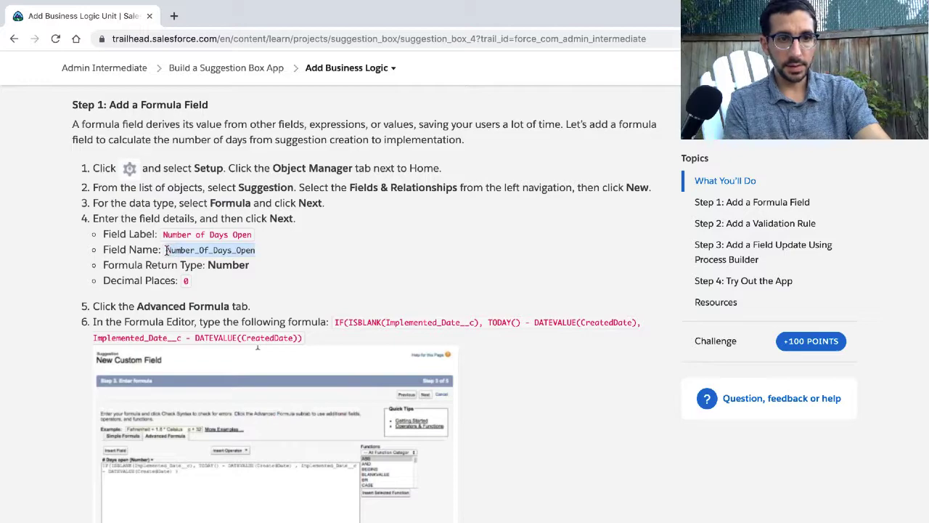
key("super+c")
key("ctrl+Right")
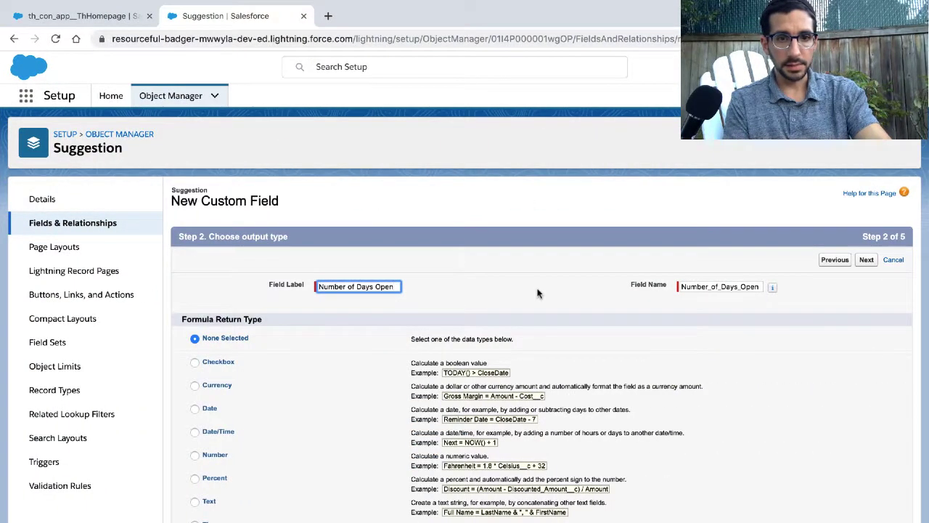
Set the formula return type to Number, then return to the Trailhead instructions.
scroll(538, 292, "down", 2)
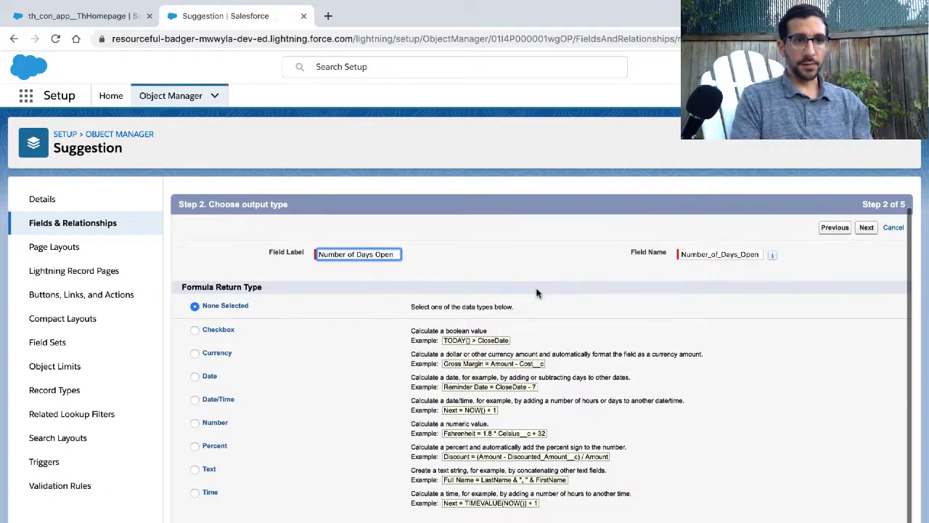
left_click(195, 425)
key("ctrl+Left")
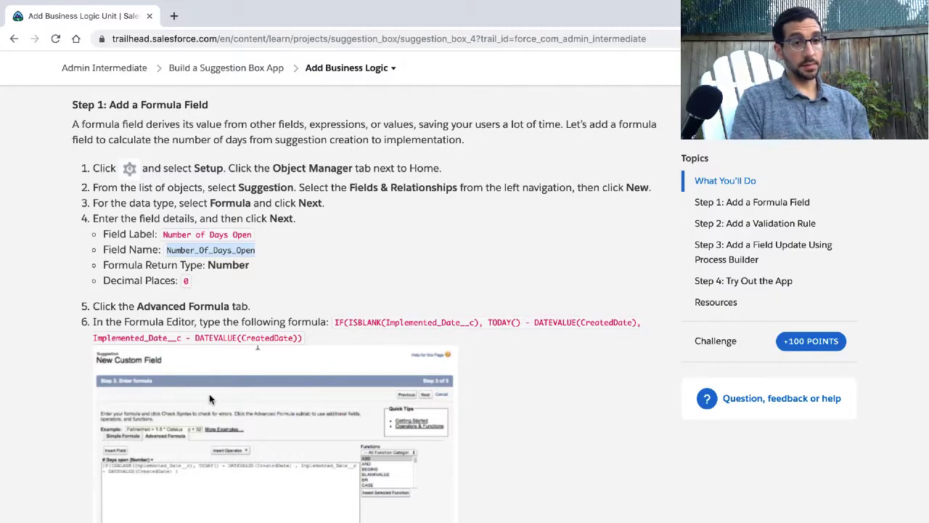
key("ctrl+Right")
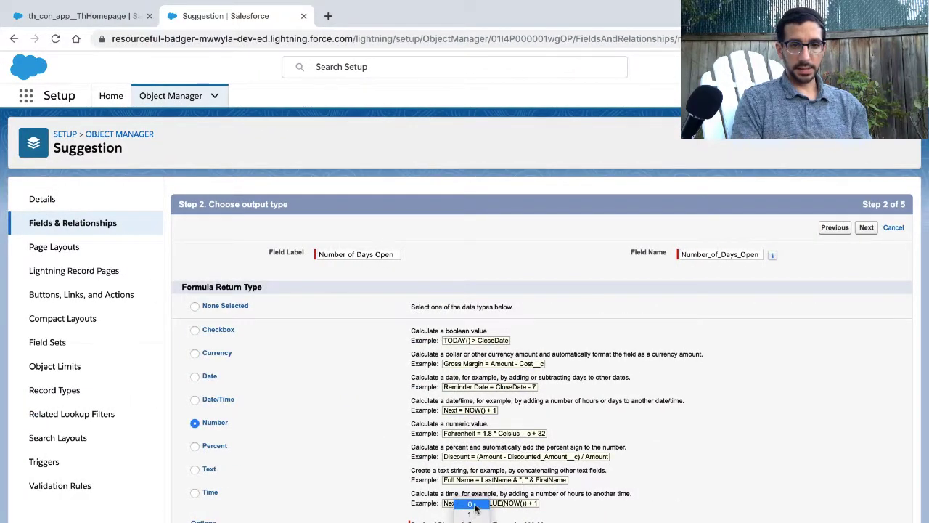
left_click_drag(456, 503, 476, 506)
left_click(476, 507)
key("ctrl+Left")
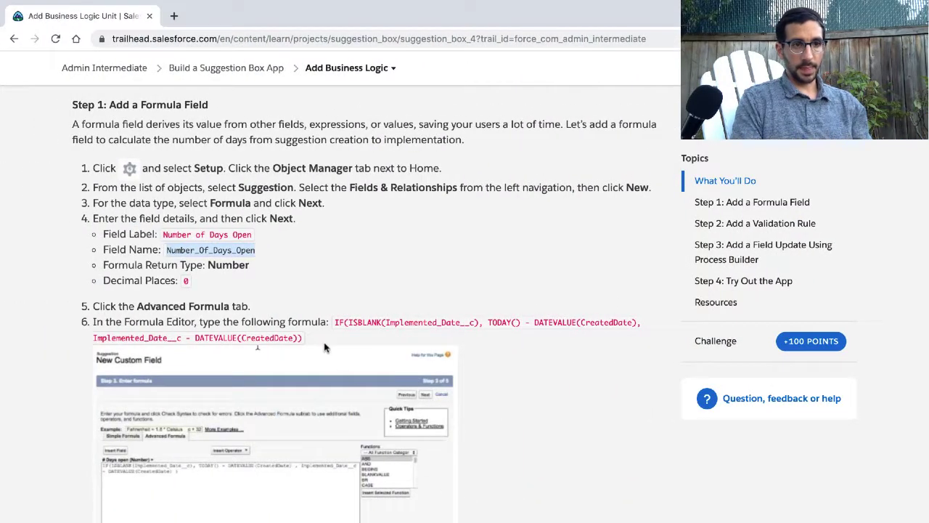
Scroll to step 6 and highlight the entire IF(ISBLANK(...)) formula text.
scroll(297, 298, "down", 2)
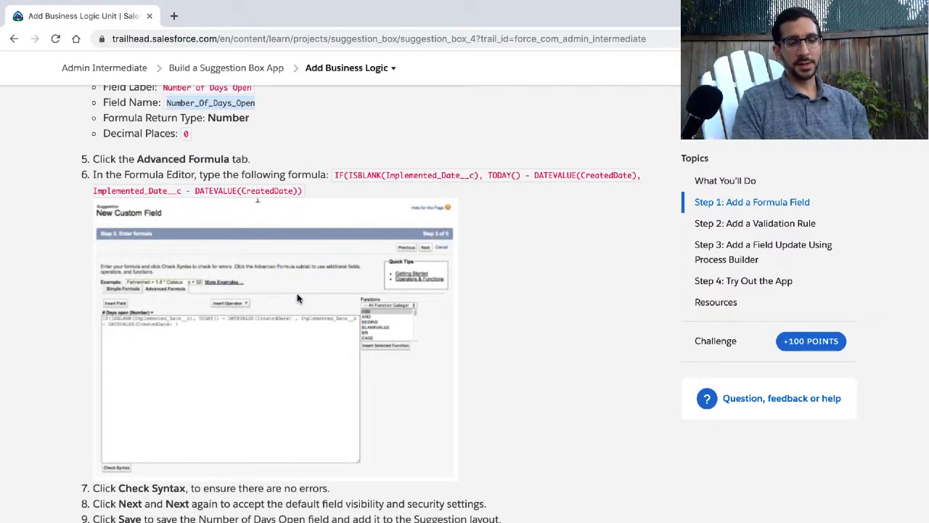
scroll(297, 298, "down", 1)
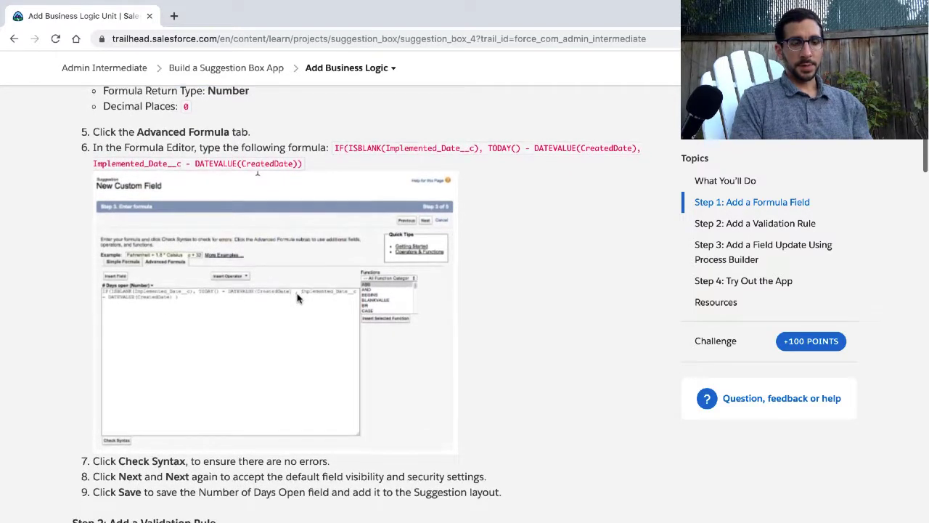
scroll(297, 298, "down", 1)
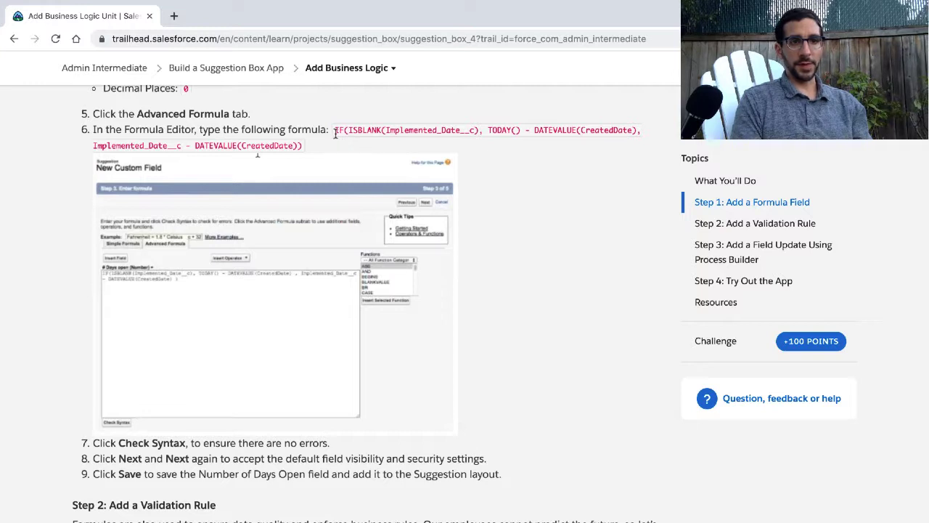
left_click_drag(334, 129, 312, 144)
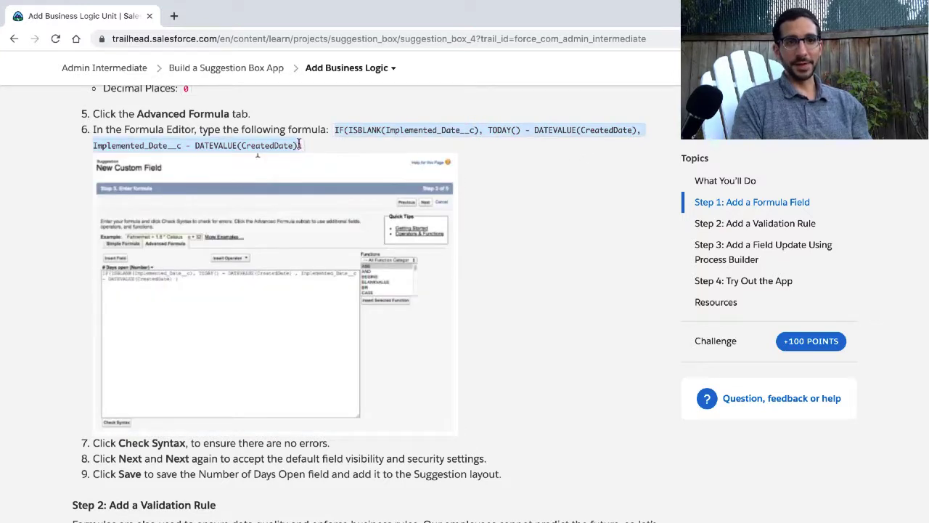
left_click(334, 137)
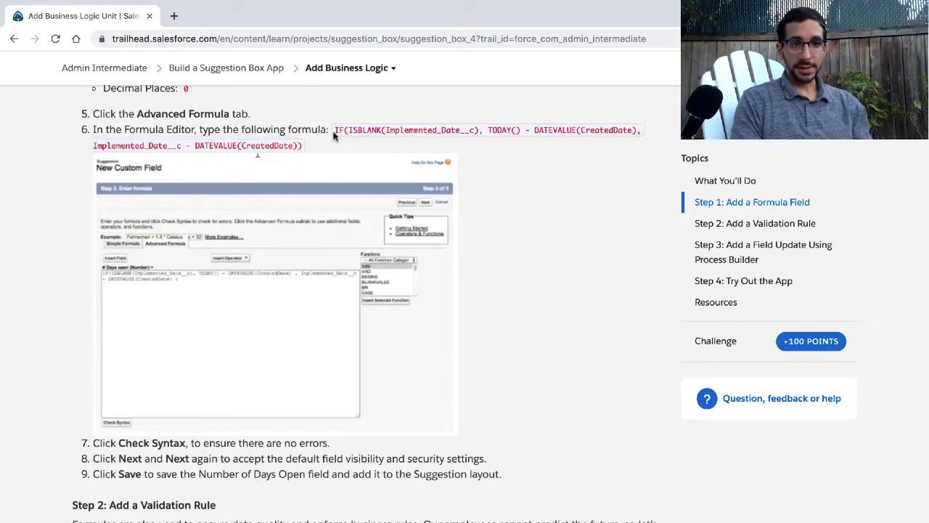
left_click_drag(337, 130, 300, 145)
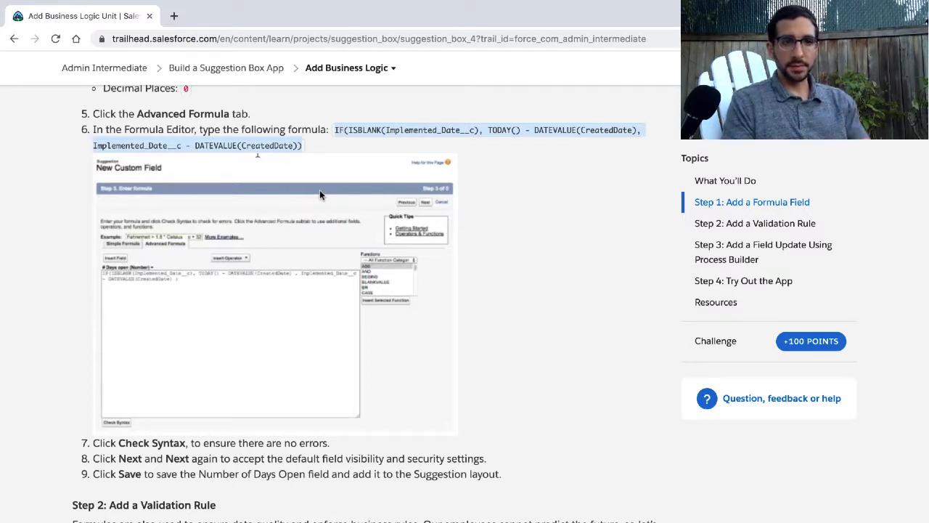
Advance to the formula entry step and paste the copied formula into the Advanced Formula editor.
key("ctrl+Right")
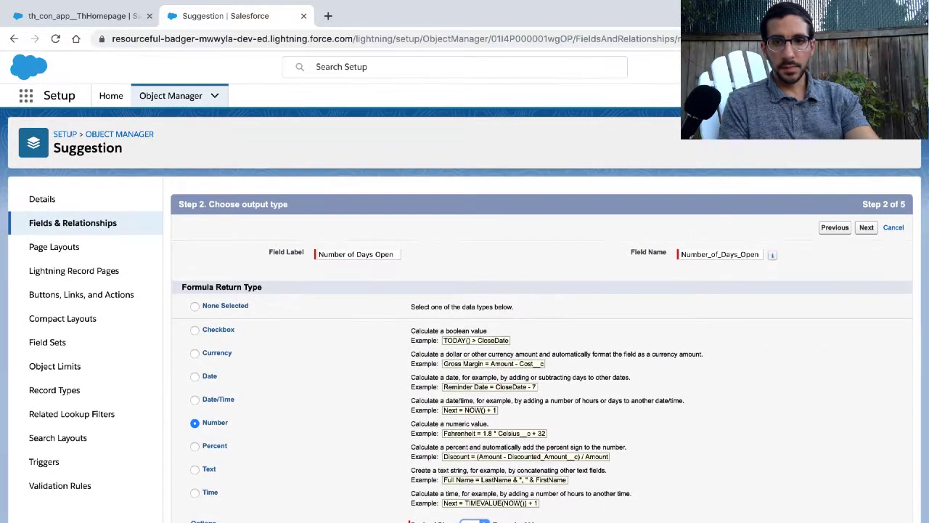
left_click(867, 227)
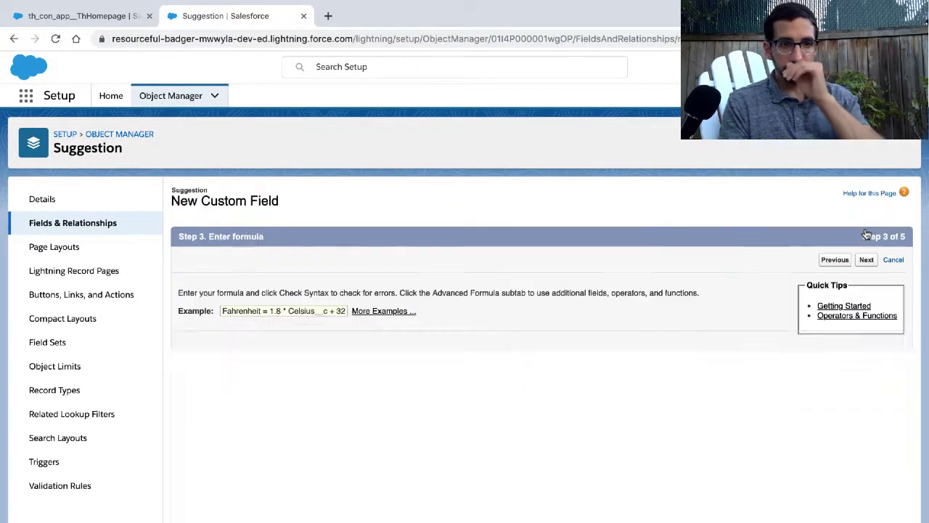
scroll(537, 309, "down", 3)
key("ctrl+v")
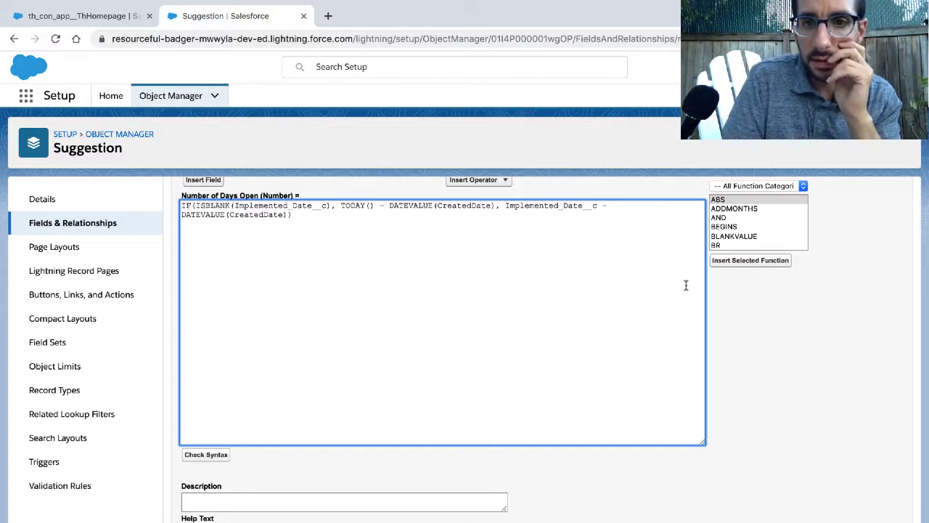
Filter functions to Logical, pick ISBLANK, and open its help page.
scroll(726, 234, "down", 3)
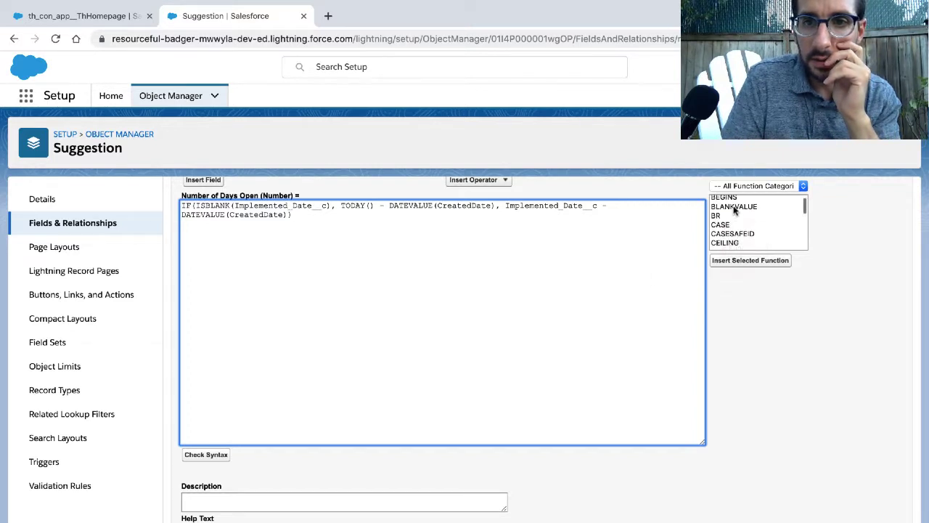
left_click(738, 187)
left_click(739, 208)
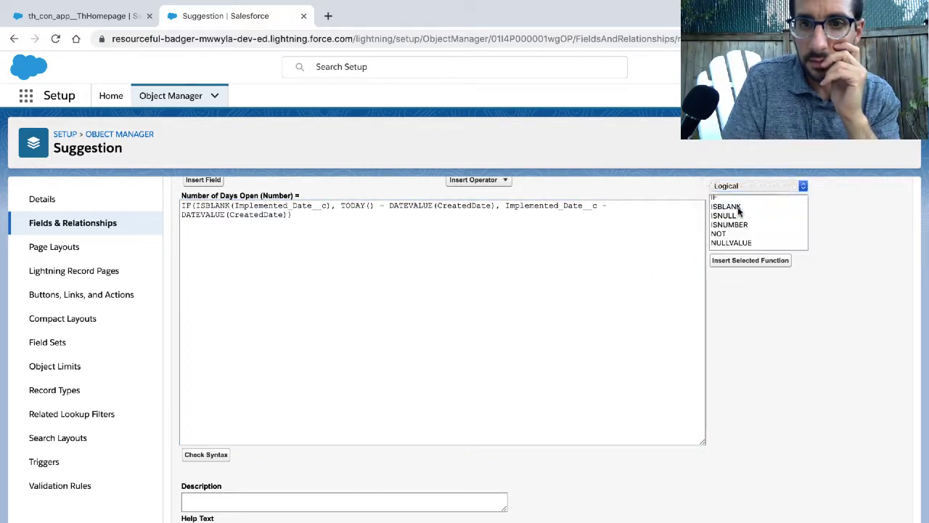
left_click(735, 207)
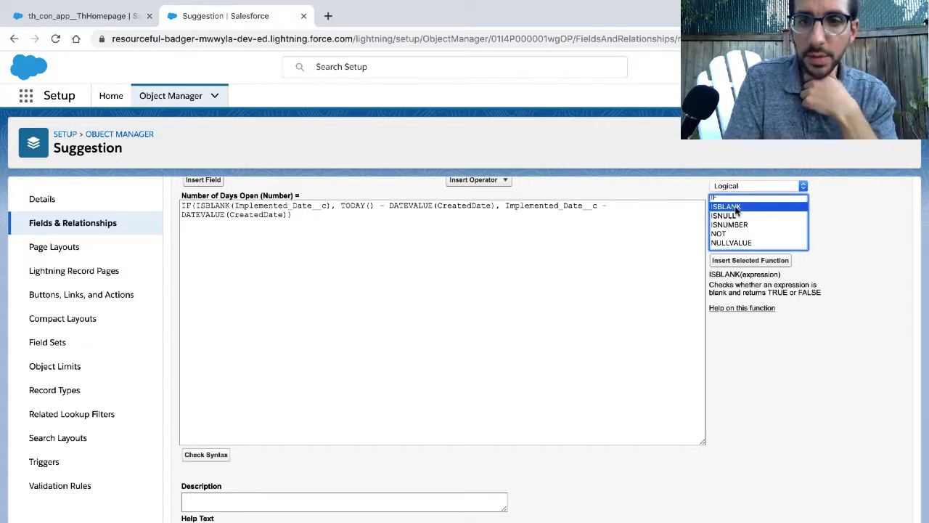
left_click(753, 310)
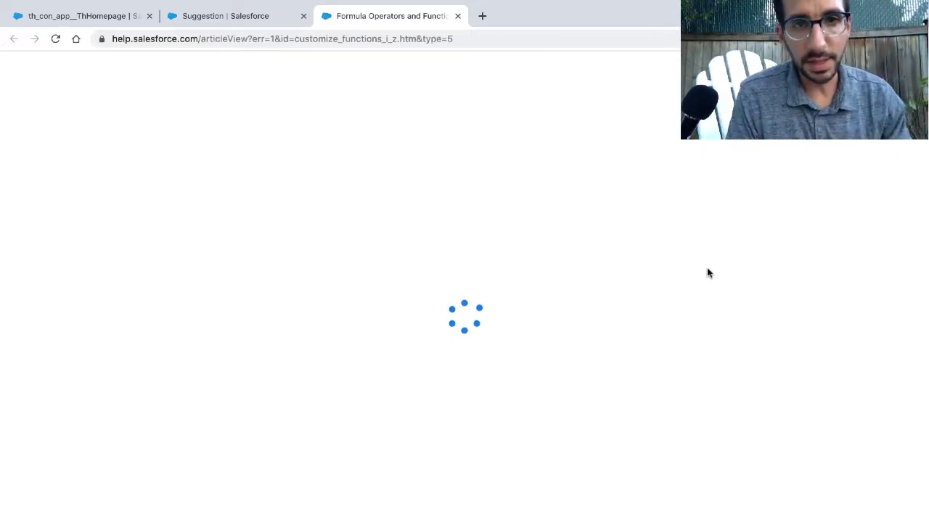
Find and read the ISBLANK entry in the help article, then go back to the Suggestion tab.
scroll(708, 272, "down", 2)
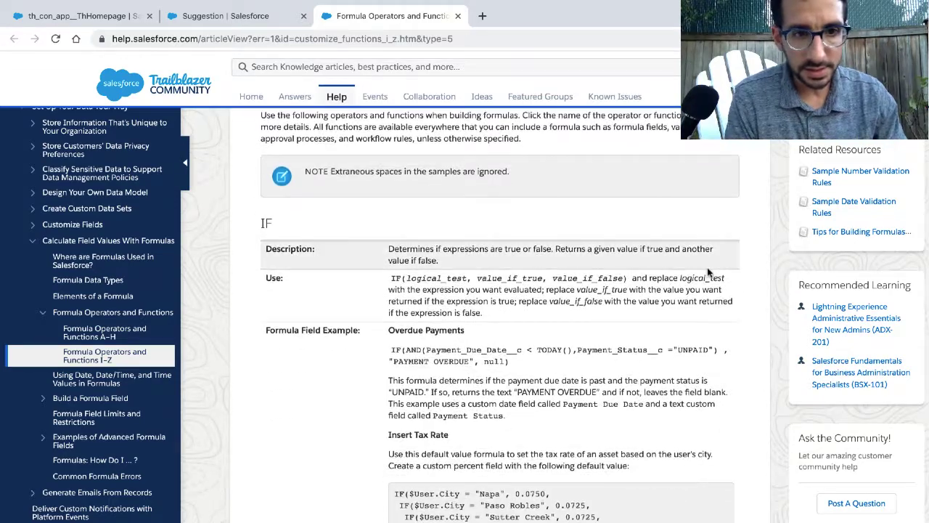
scroll(708, 272, "down", 5)
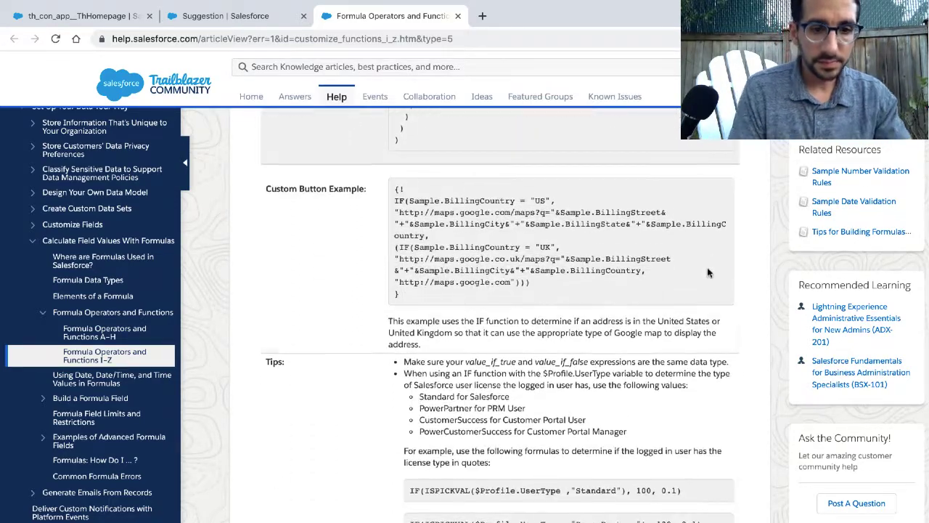
key("ctrl+f")
type("is")
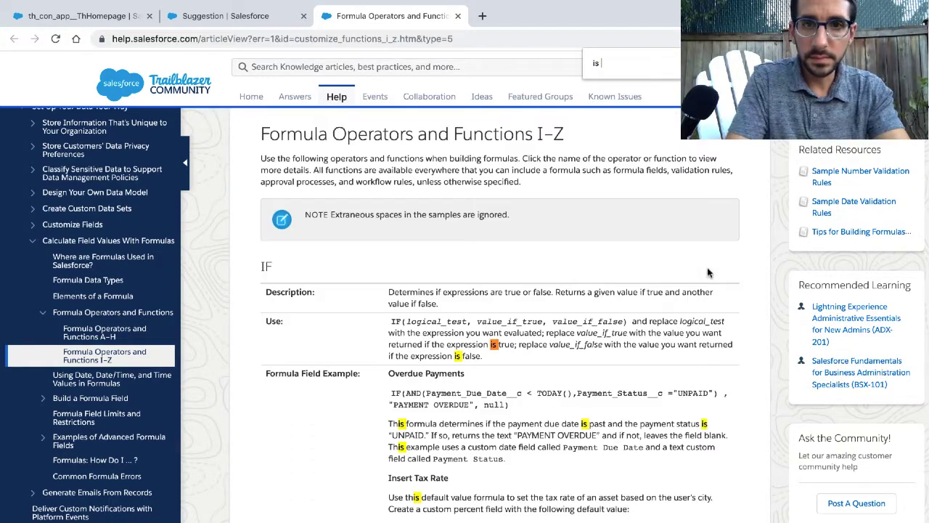
type("blan")
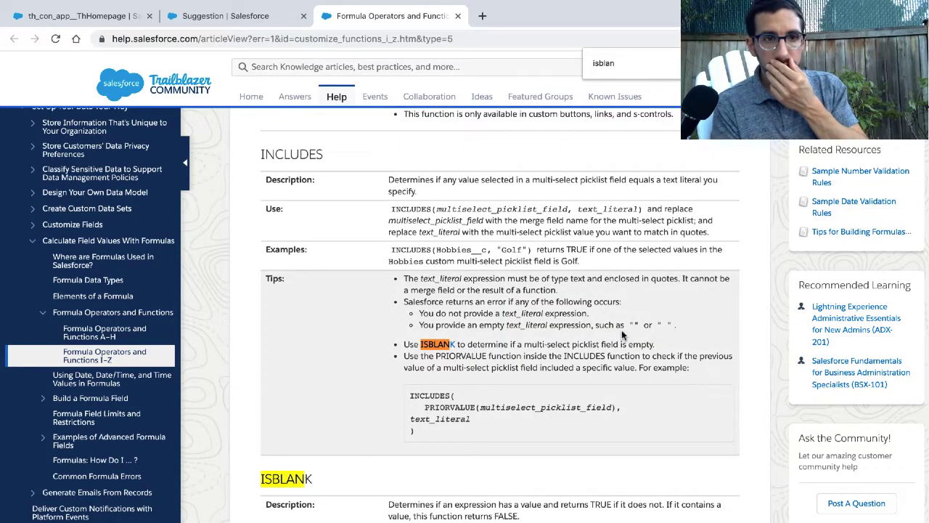
scroll(622, 329, "down", 3)
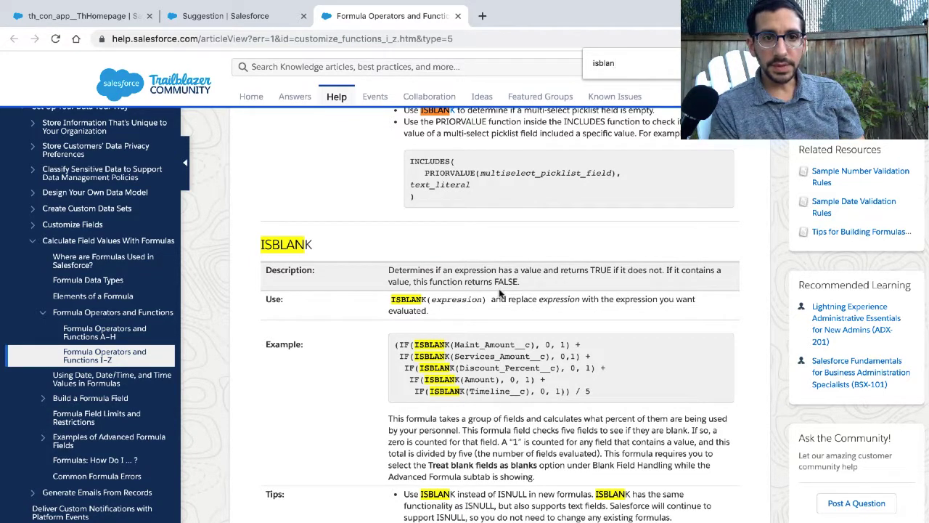
key("Escape")
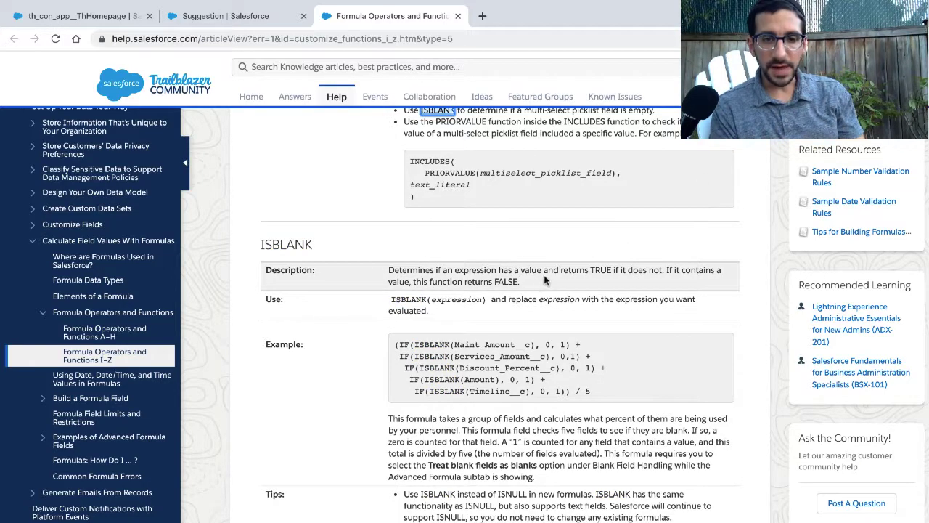
scroll(545, 280, "down", 1)
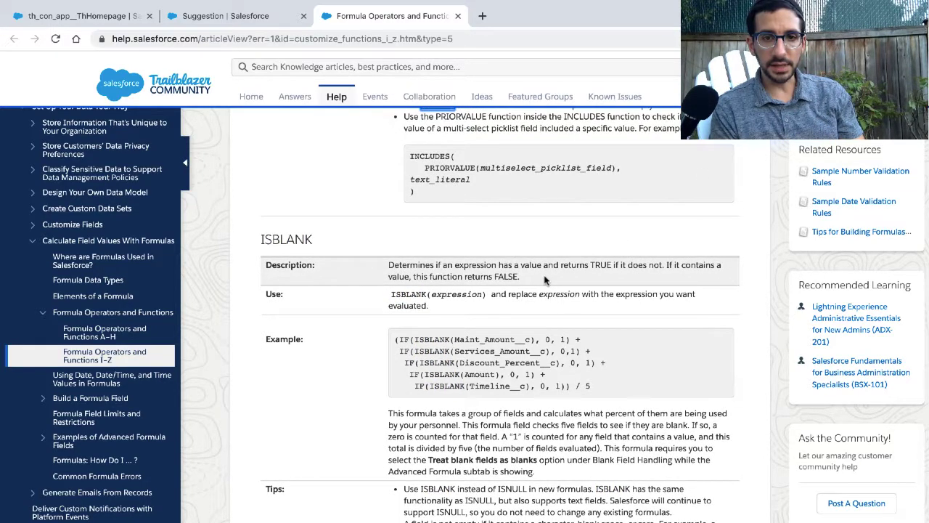
scroll(545, 280, "down", 1)
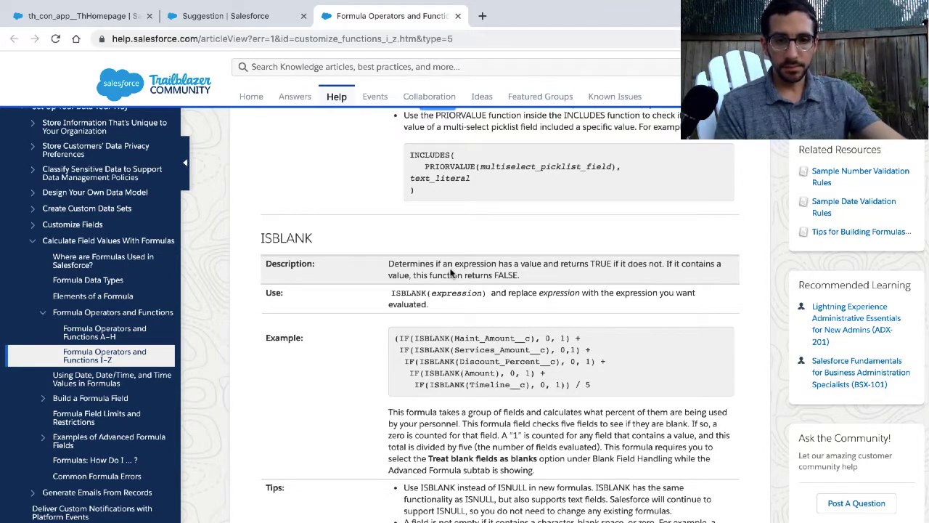
scroll(451, 273, "down", 3)
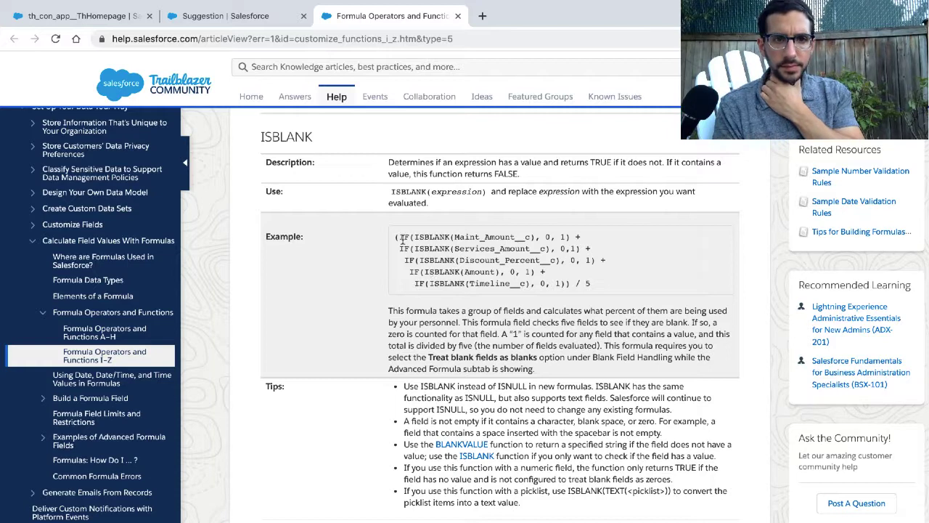
left_click(225, 16)
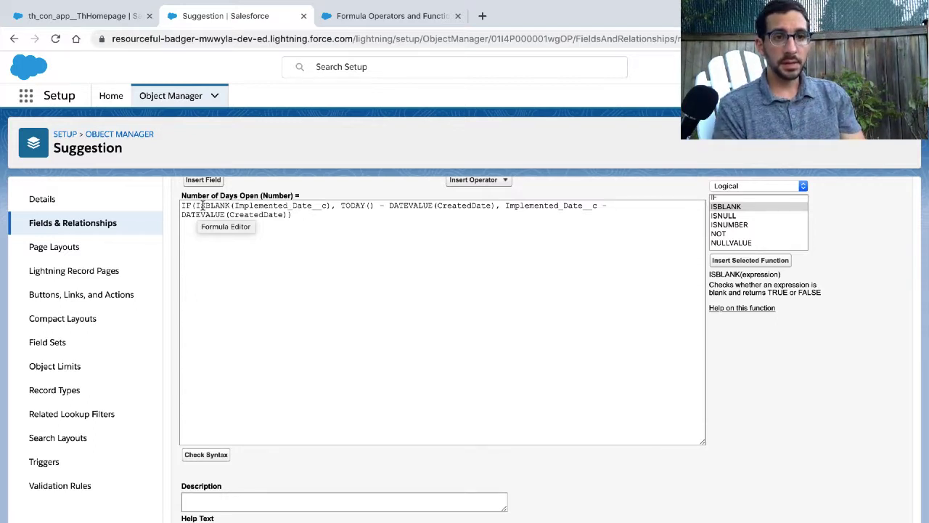
Search the help article for 'if' and read the IF function's syntax and examples.
left_click(280, 207)
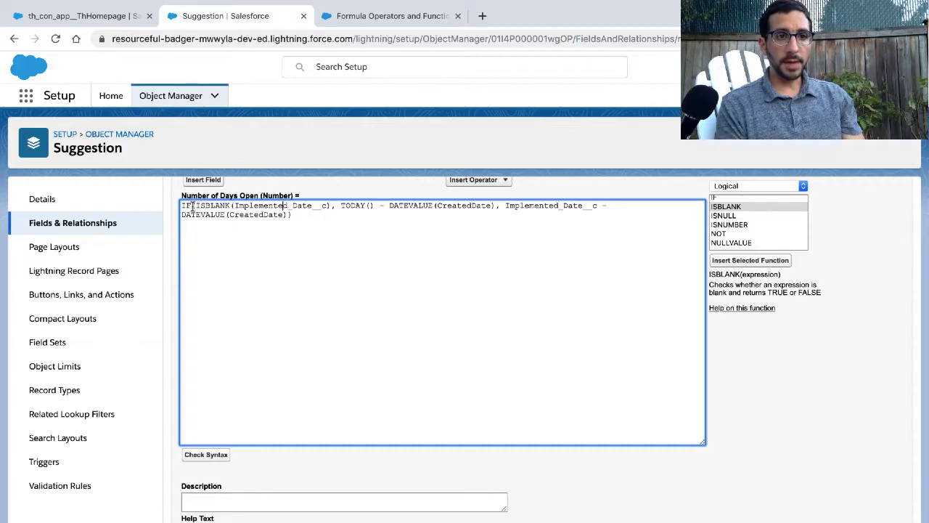
left_click(396, 16)
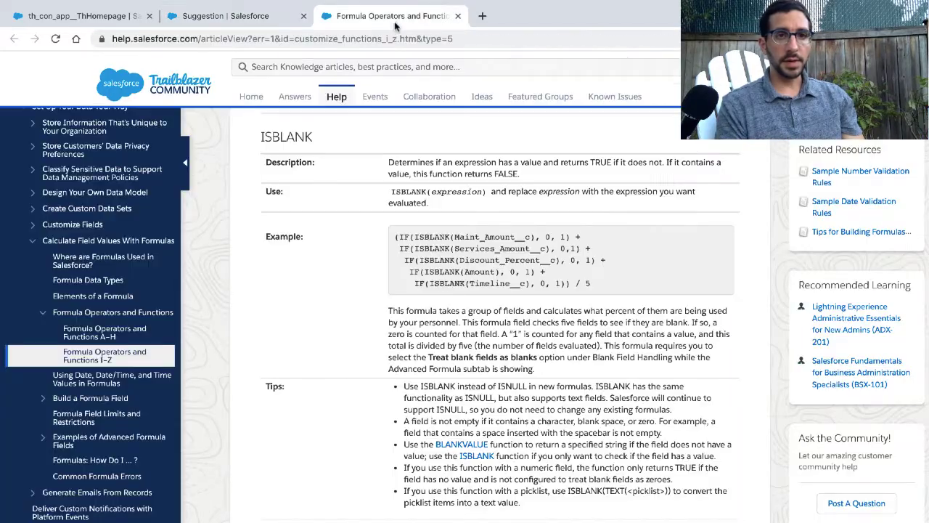
scroll(571, 149, "up", 10)
scroll(570, 147, "up", 10)
key("ctrl+f")
type("if")
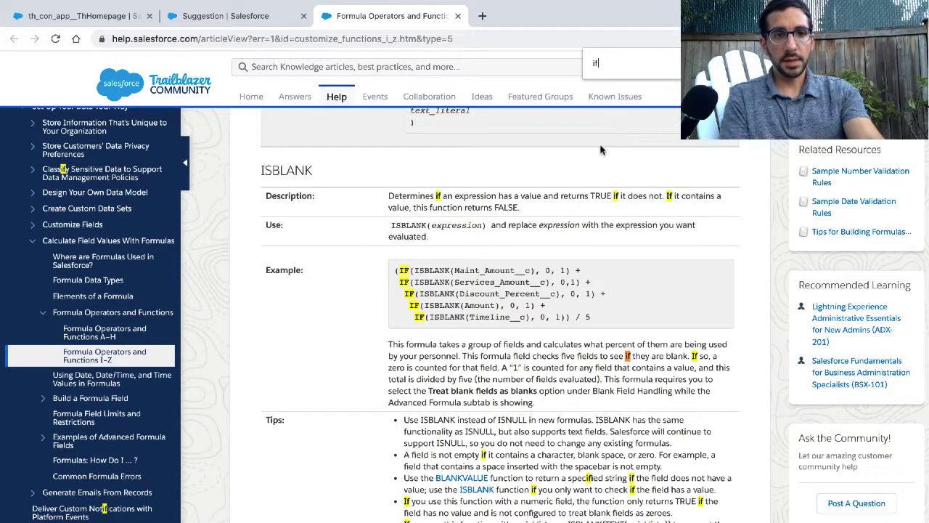
scroll(591, 210, "up", 4)
scroll(590, 211, "down", 4)
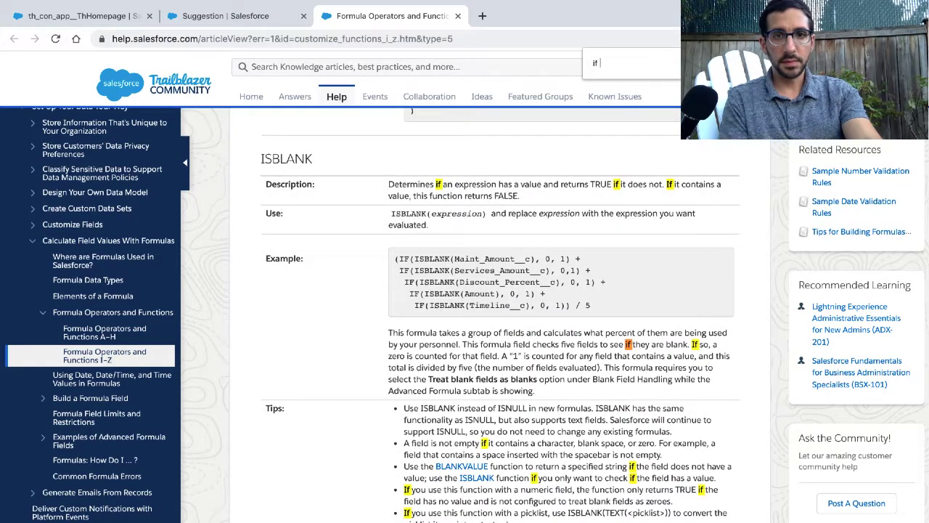
key("shift+Return")
key("shift+Return")
key("shift+Return")
key("shift+Return")
key("shift+Return")
key("shift+Return")
key("shift+Return")
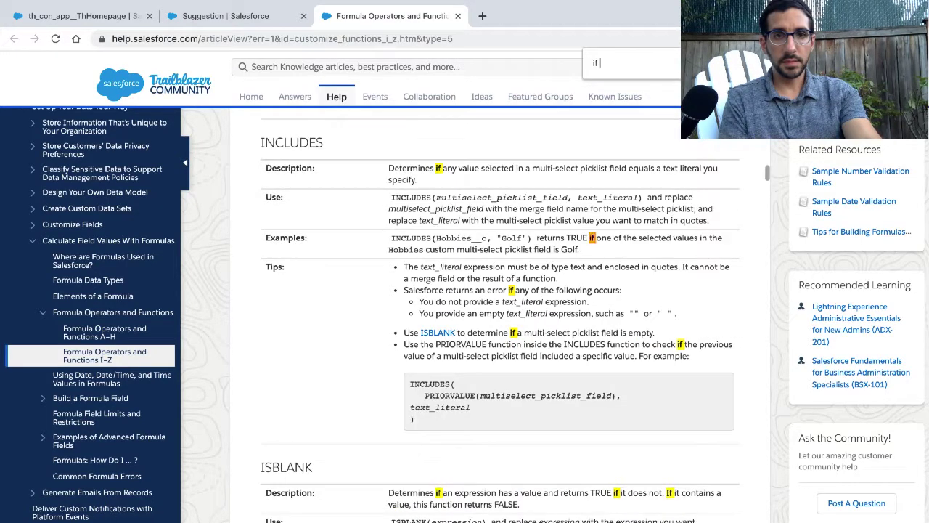
key("shift+Return")
key("shift+Return")
key("shift+Return")
key("shift+Return")
key("shift+Return")
key("shift+Return")
key("shift+Return")
key("shift+Return")
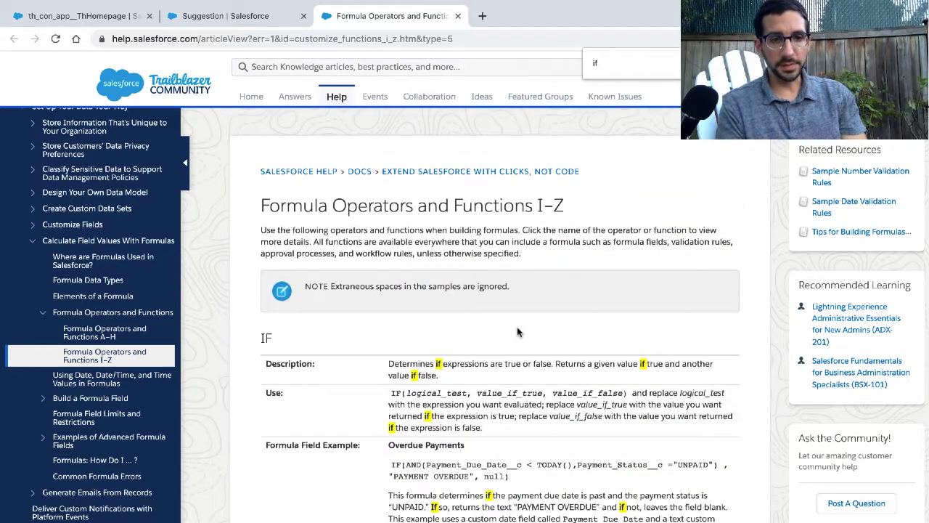
scroll(520, 333, "down", 1)
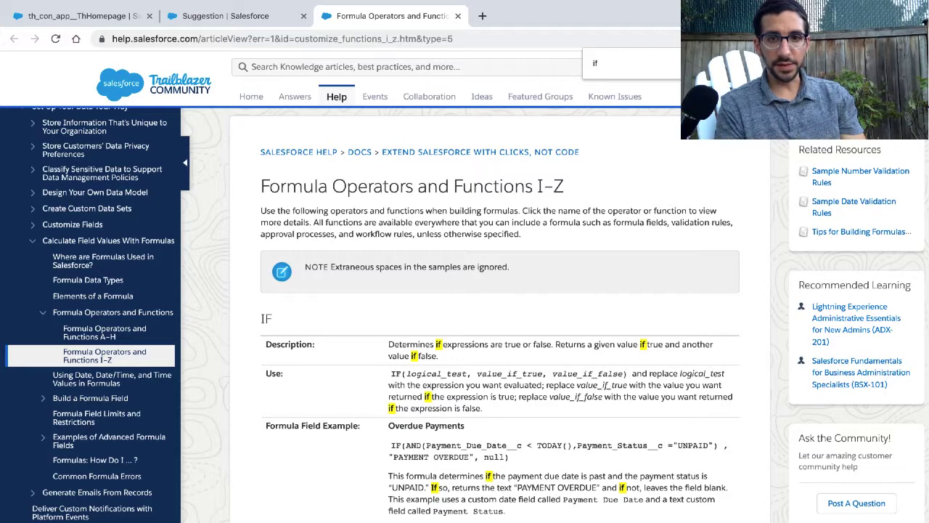
key("Escape")
scroll(458, 218, "down", 5)
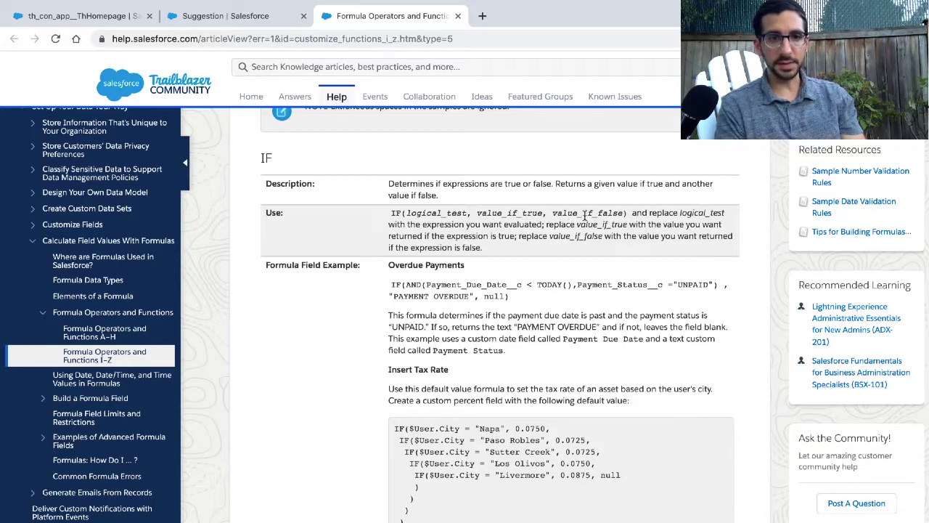
left_click(232, 17)
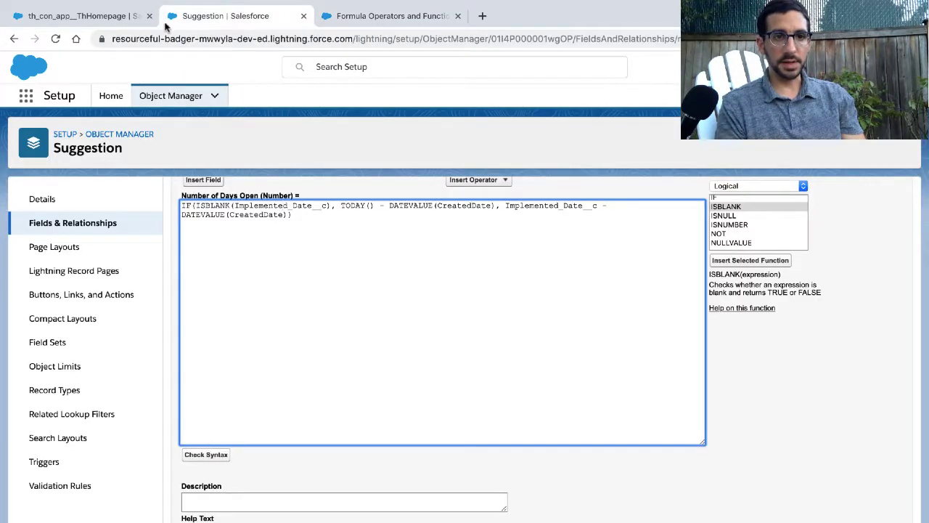
left_click_drag(194, 206, 512, 213)
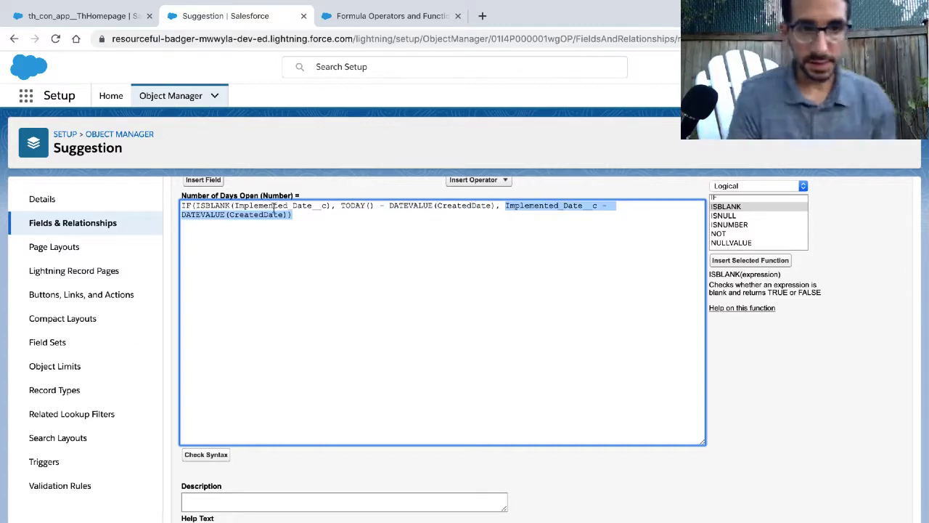
left_click_drag(194, 205, 331, 204)
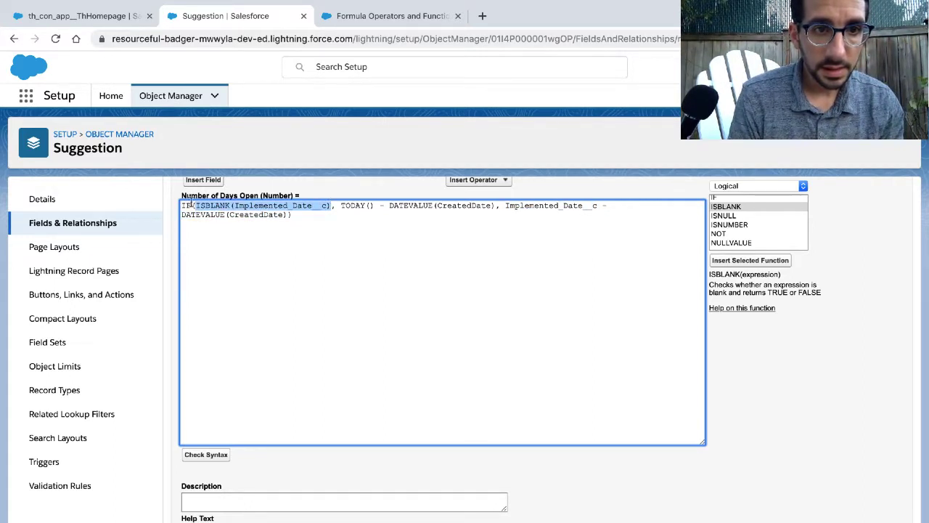
left_click_drag(191, 206, 331, 205)
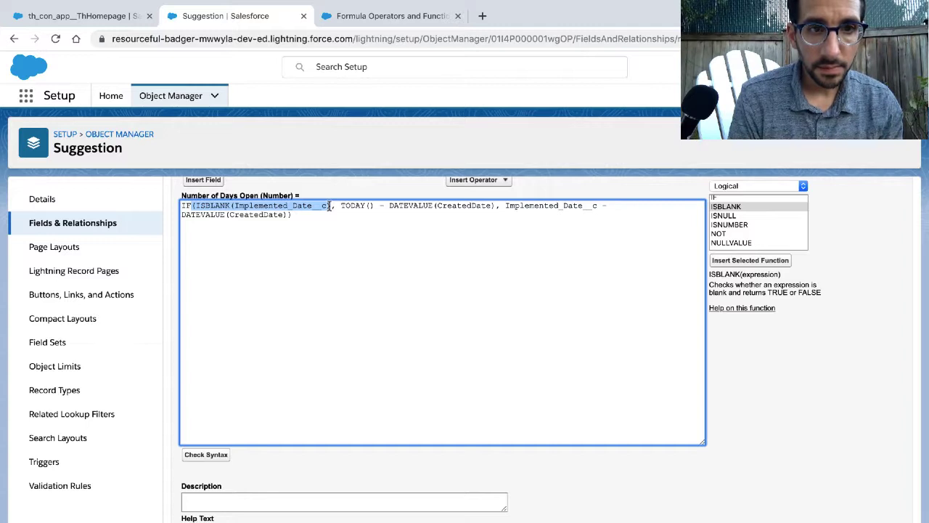
left_click_drag(330, 205, 332, 206)
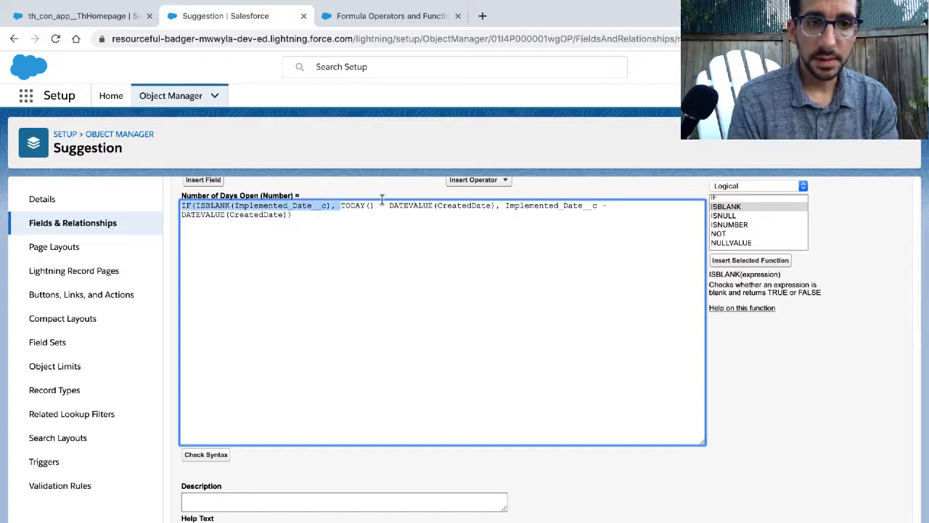
left_click_drag(341, 206, 494, 205)
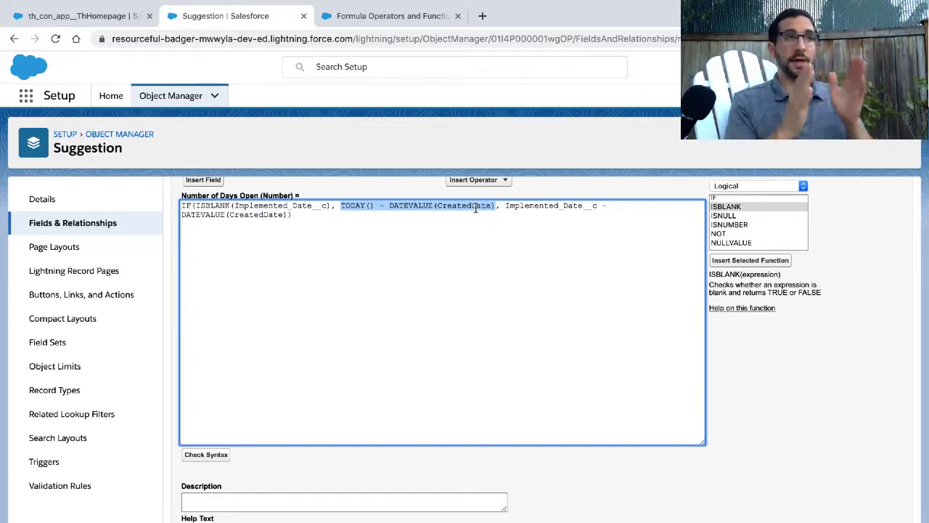
left_click(192, 209)
left_click_drag(192, 208, 364, 208)
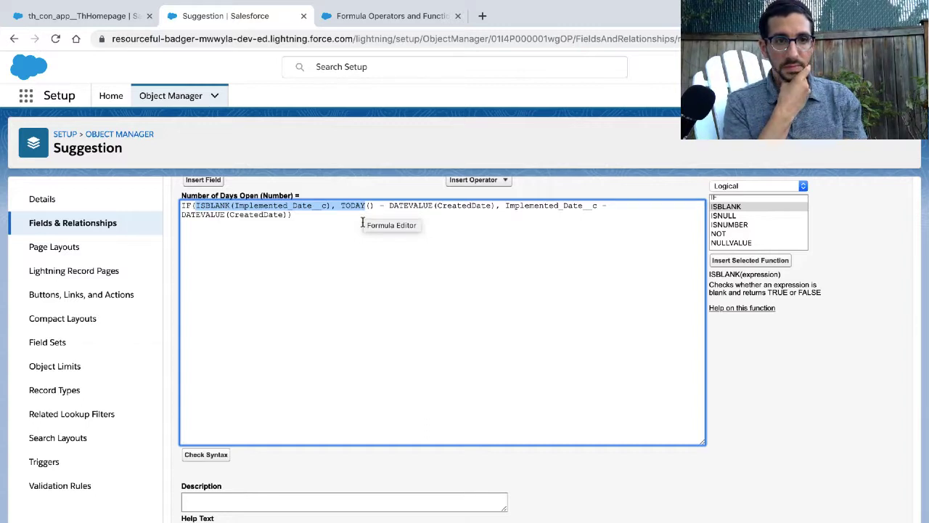
left_click(290, 209)
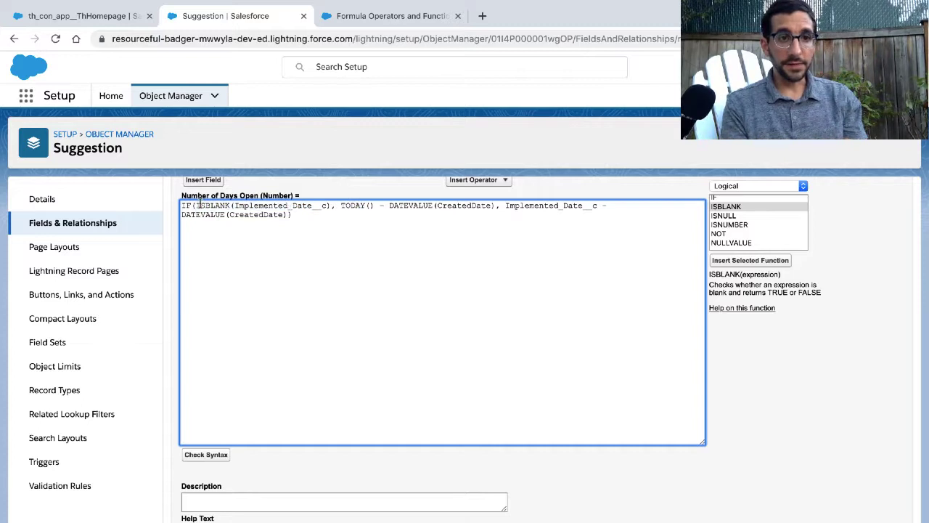
left_click_drag(192, 207, 331, 207)
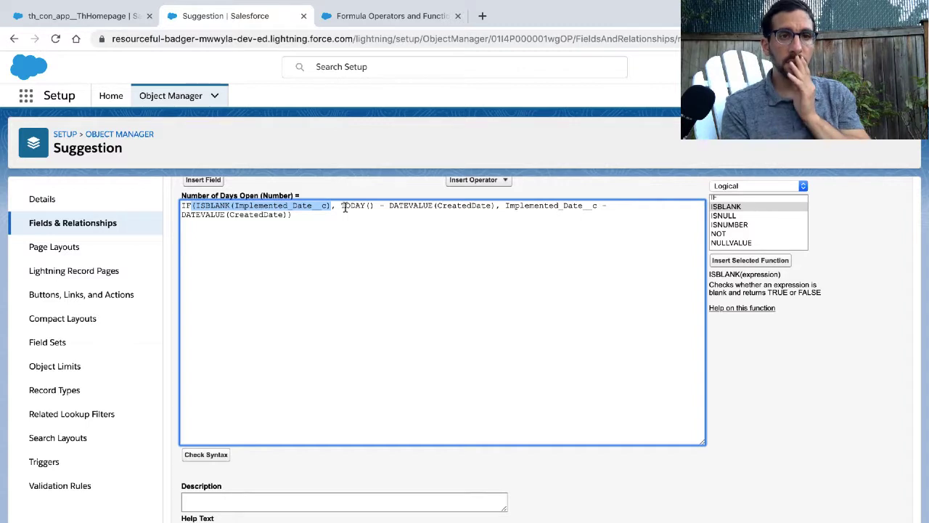
left_click_drag(342, 205, 495, 208)
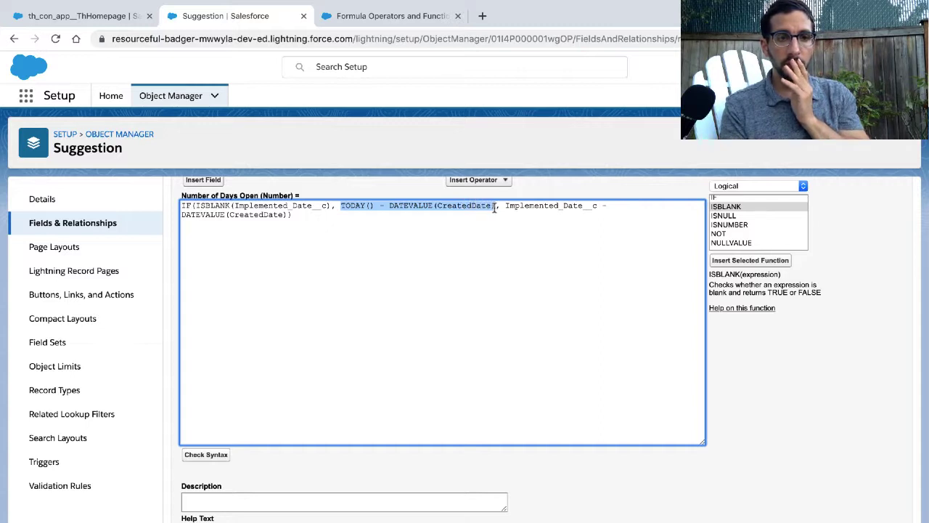
scroll(494, 210, "up", 3)
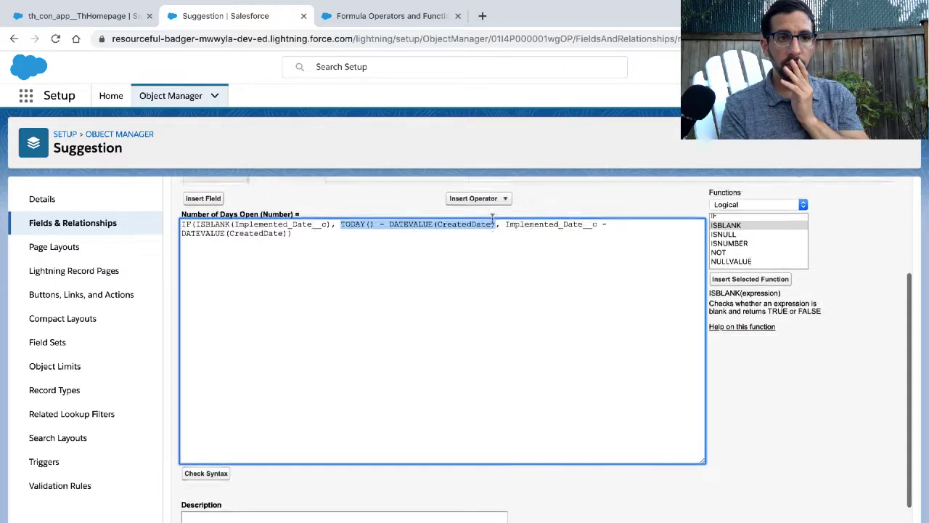
scroll(493, 218, "up", 2)
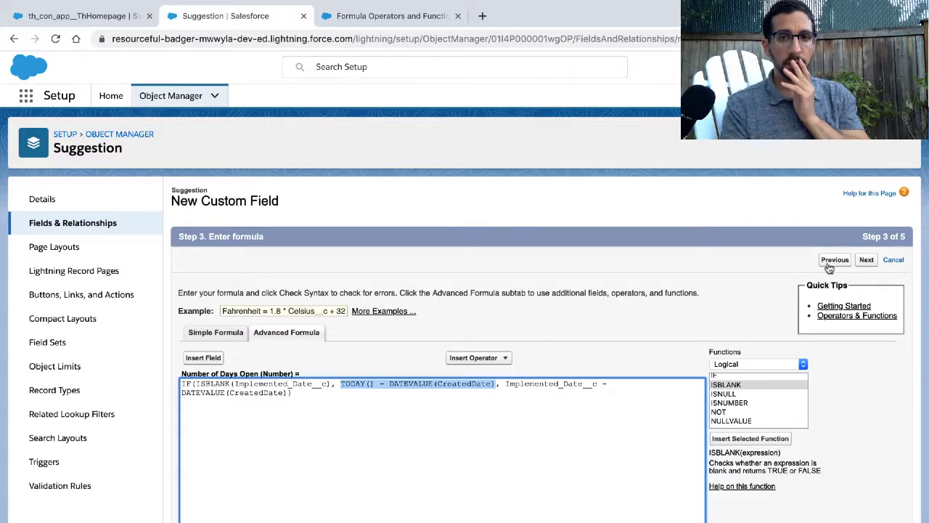
key("ctrl+Left")
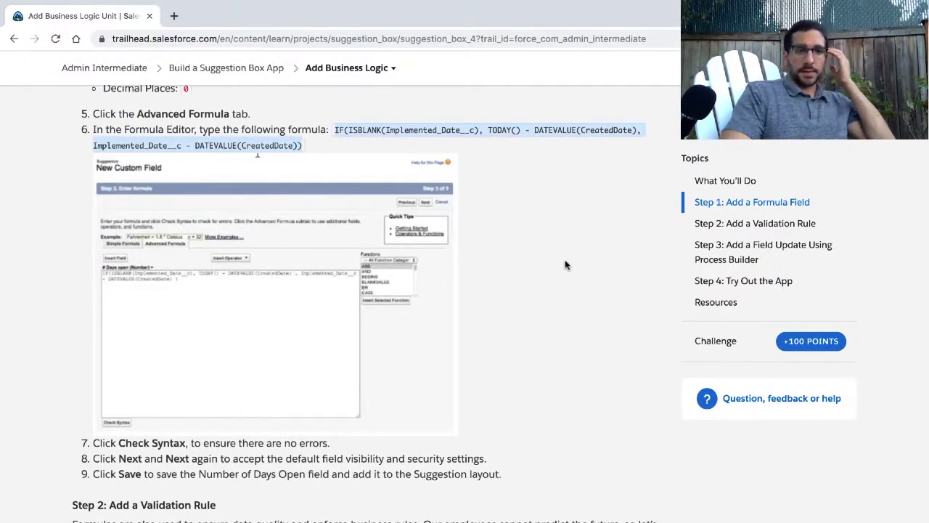
scroll(560, 265, "up", 2)
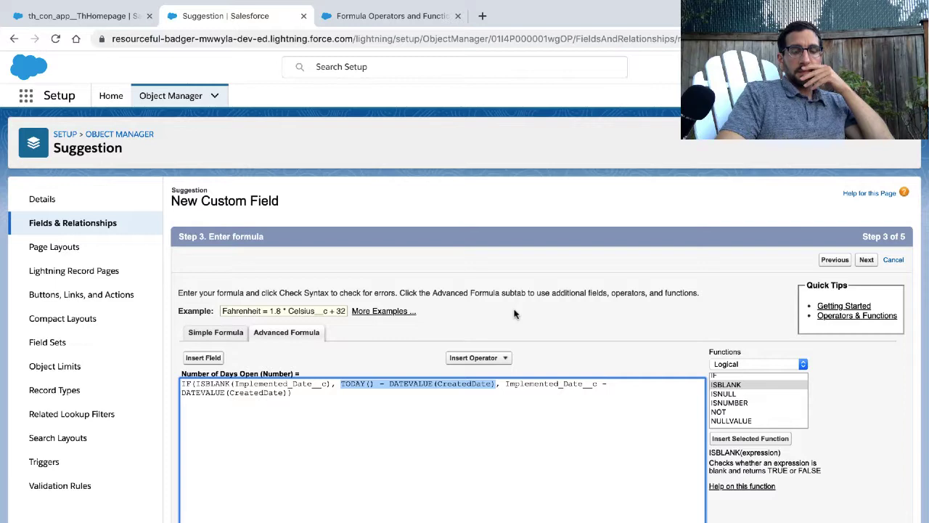
Compare the formula's IF(ISBLANK(...)) condition and TODAY() branch against the Trailhead version.
scroll(466, 342, "down", 2)
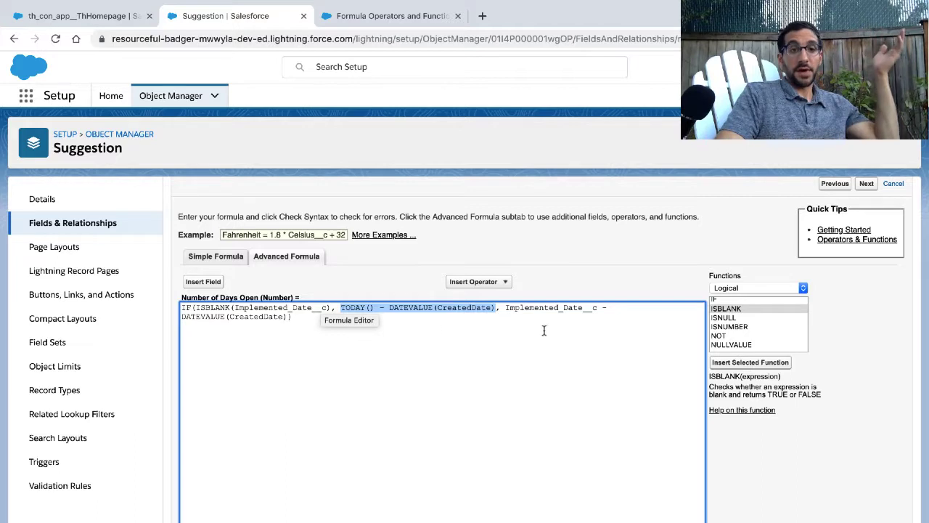
left_click_drag(505, 307, 511, 316)
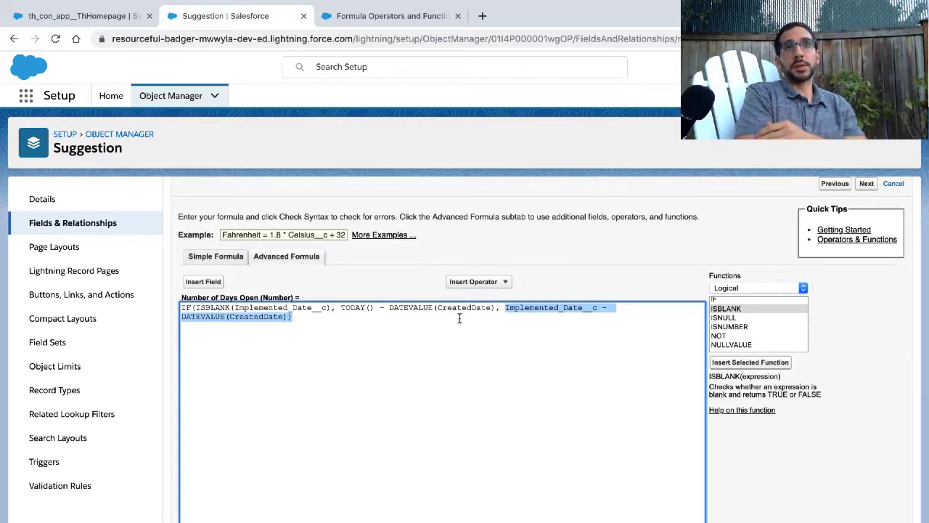
key("alt+Tab")
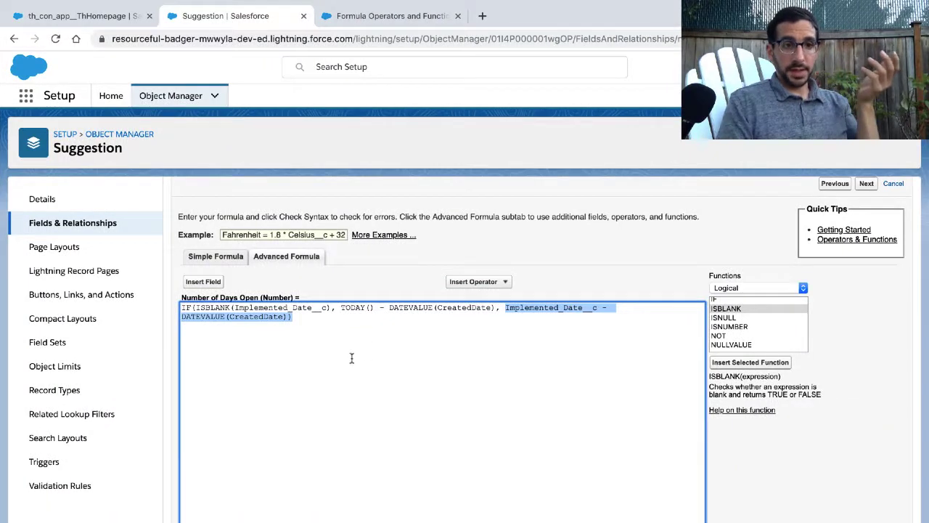
left_click(347, 353)
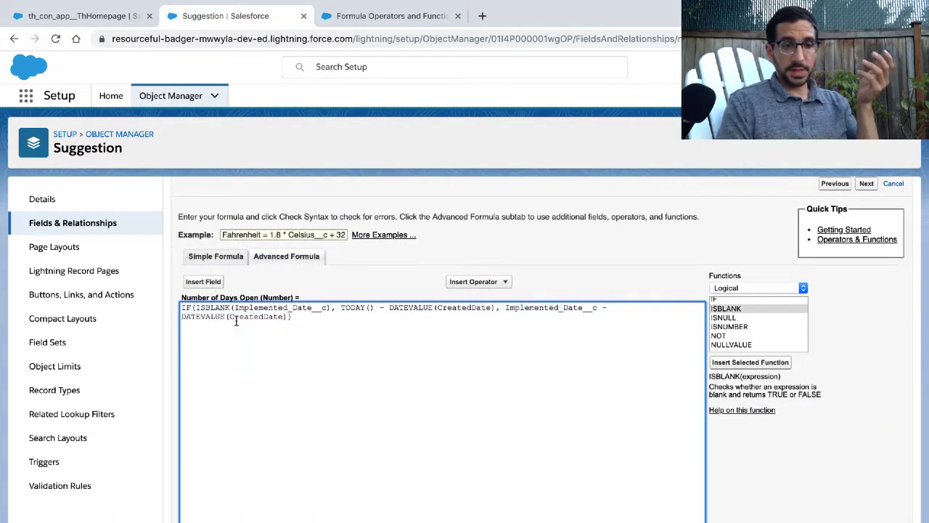
left_click_drag(194, 309, 331, 308)
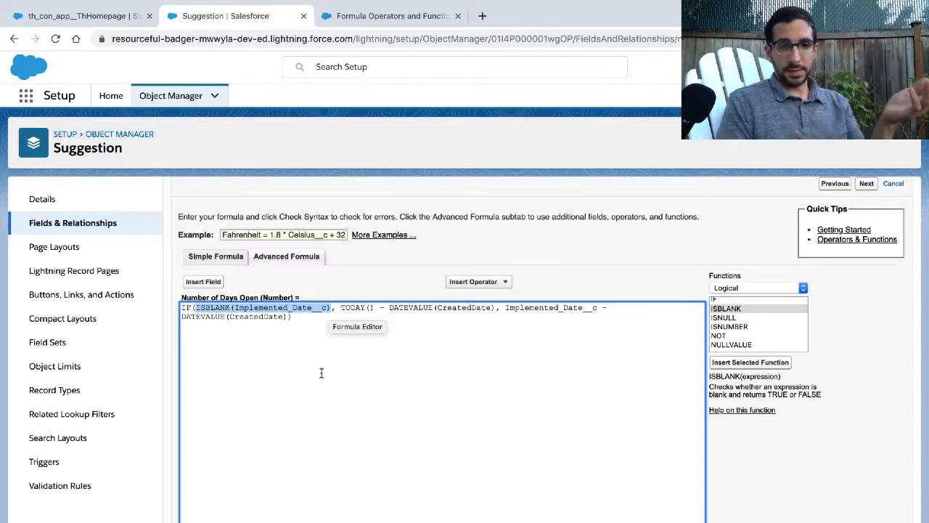
left_click(345, 308)
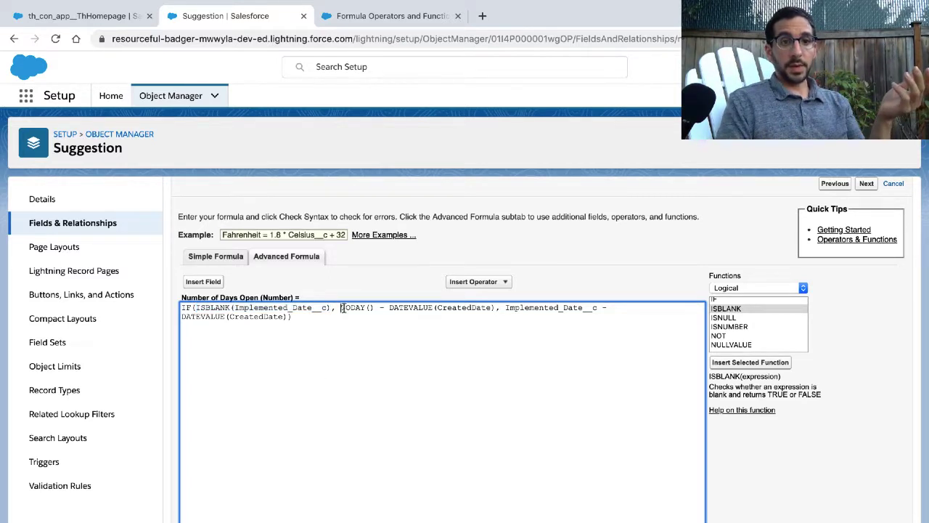
left_click_drag(345, 308, 495, 306)
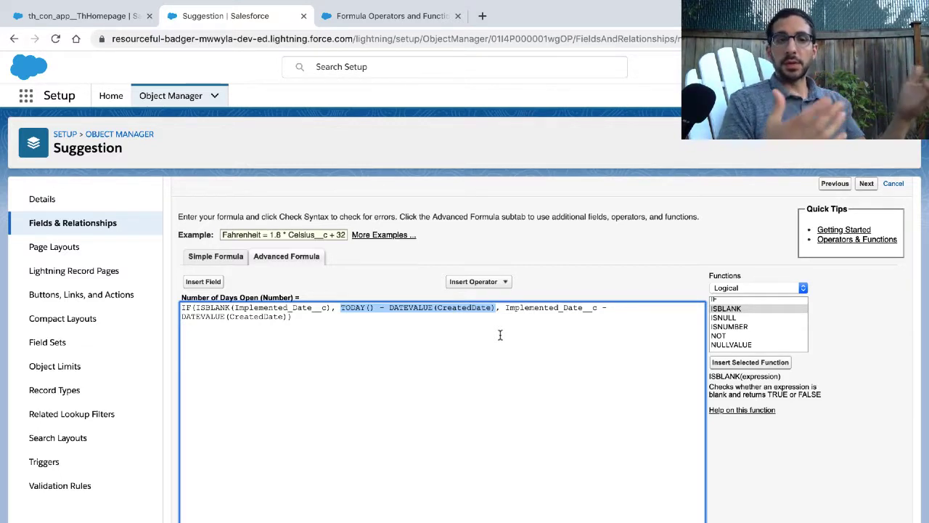
Verify the final Implemented_Date__c - DATEVALUE(CreatedDate) branch of the formula.
left_click_drag(500, 308, 506, 308)
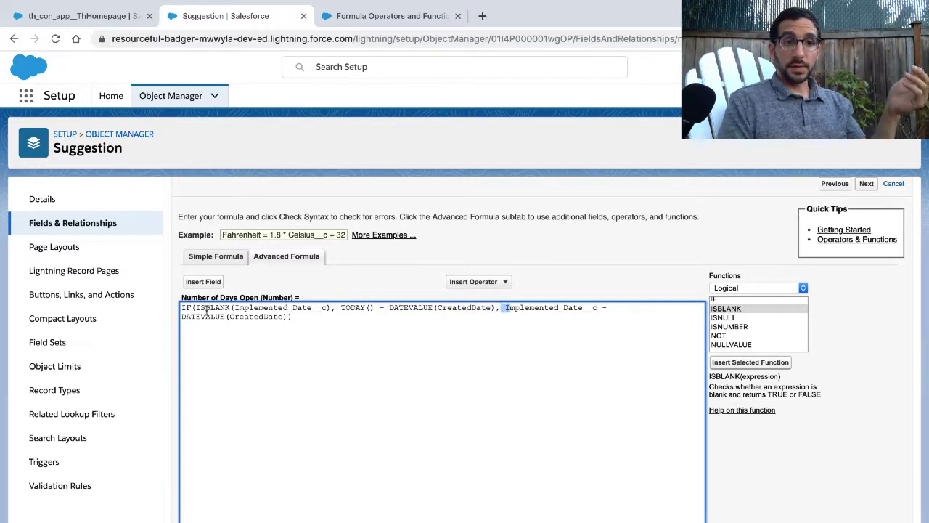
left_click_drag(235, 308, 326, 308)
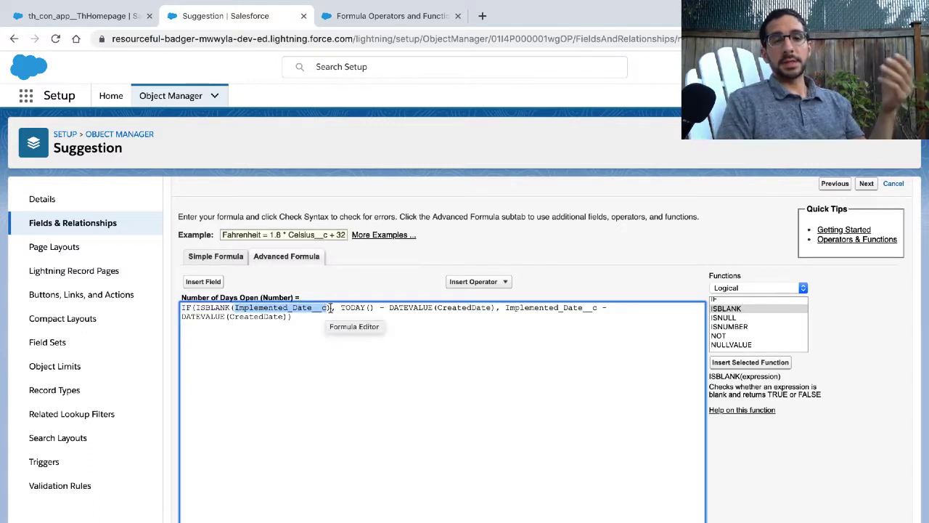
left_click(505, 308)
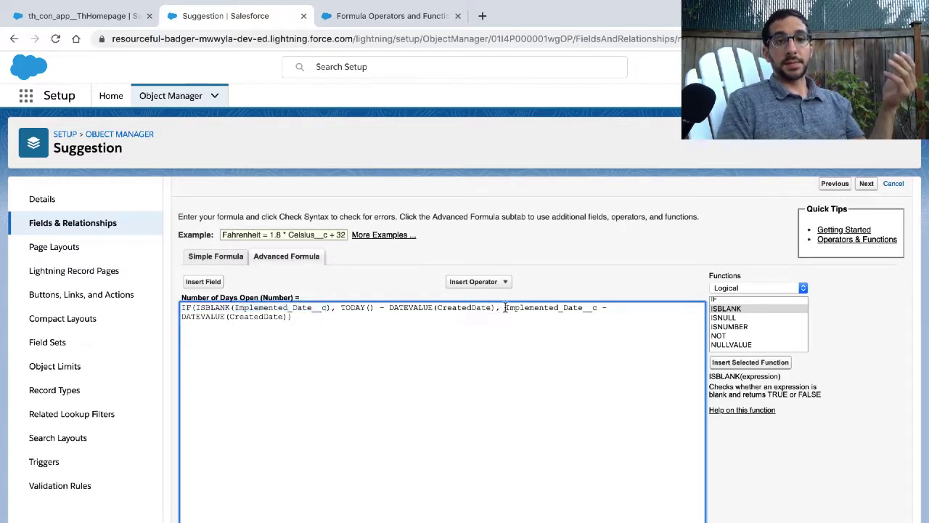
left_click_drag(505, 308, 598, 308)
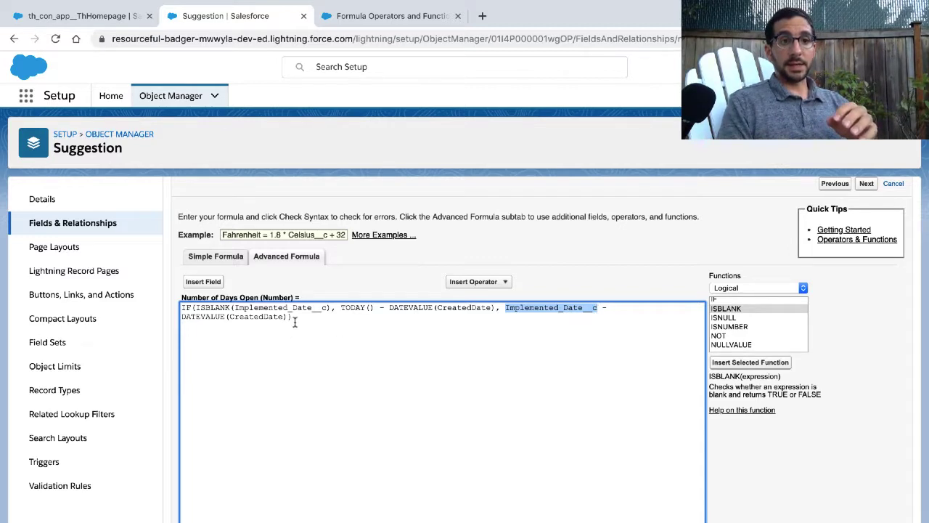
left_click_drag(292, 317, 183, 318)
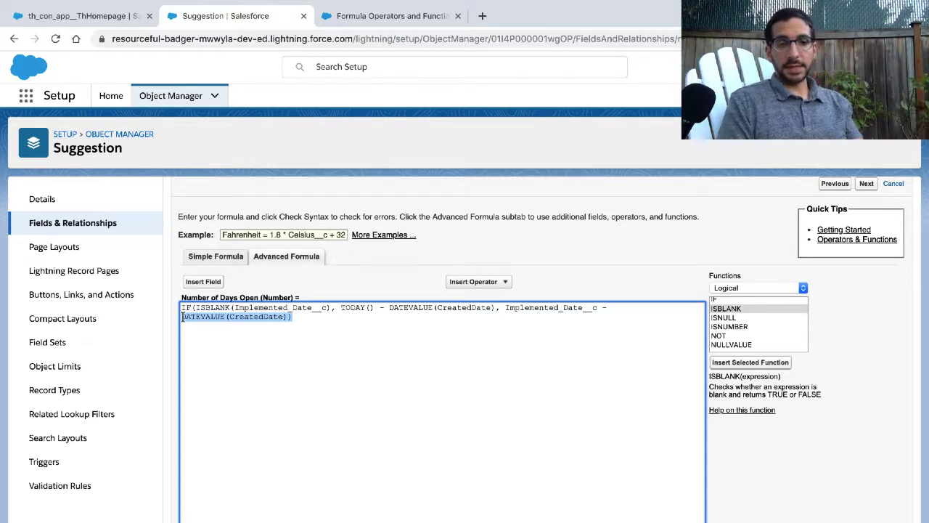
scroll(183, 317, "down", 1)
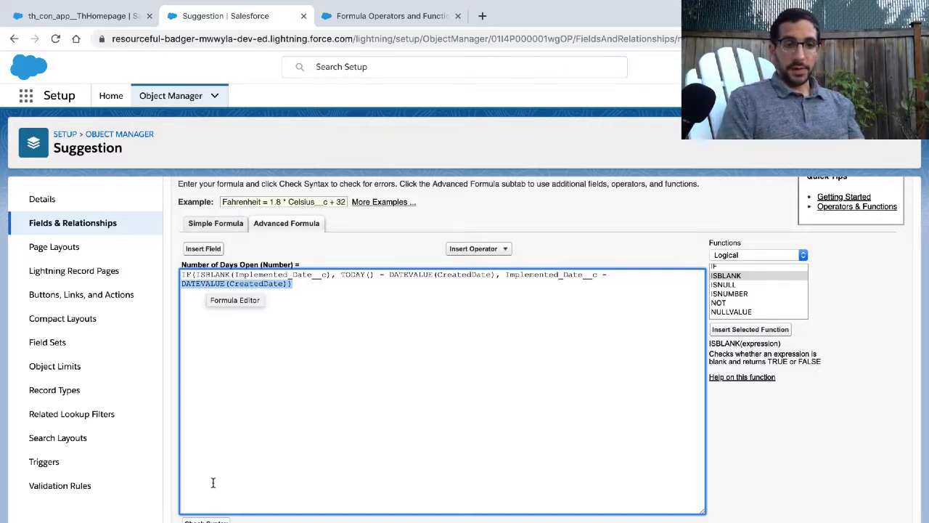
Run Check Syntax on the Number of Days Open formula and compare it with the Trailhead lesson.
left_click(206, 521)
scroll(443, 363, "down", 3)
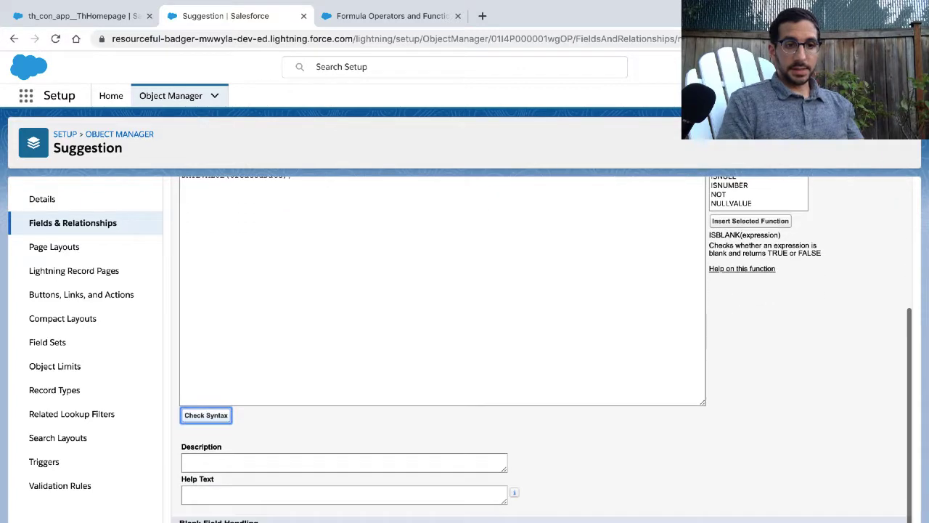
scroll(229, 467, "down", 3)
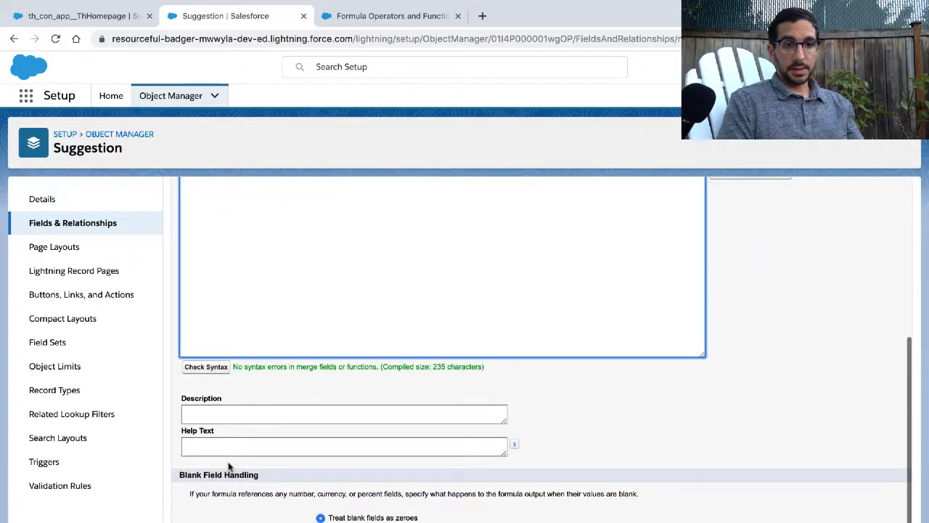
scroll(228, 467, "up", 5)
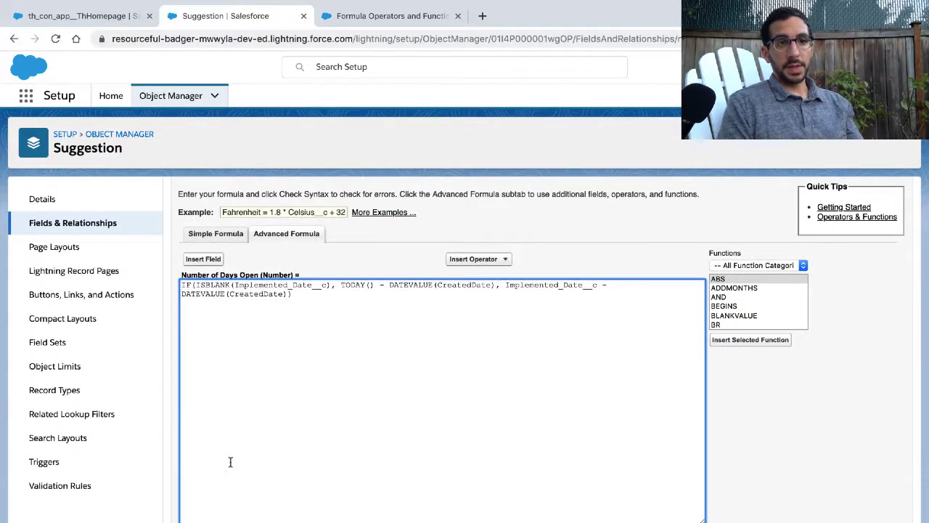
key("ctrl+Left")
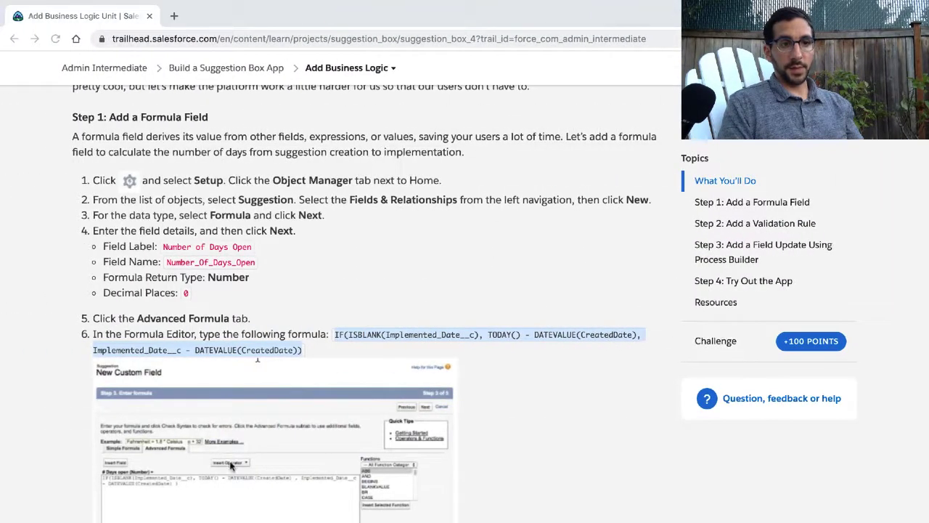
scroll(241, 421, "down", 6)
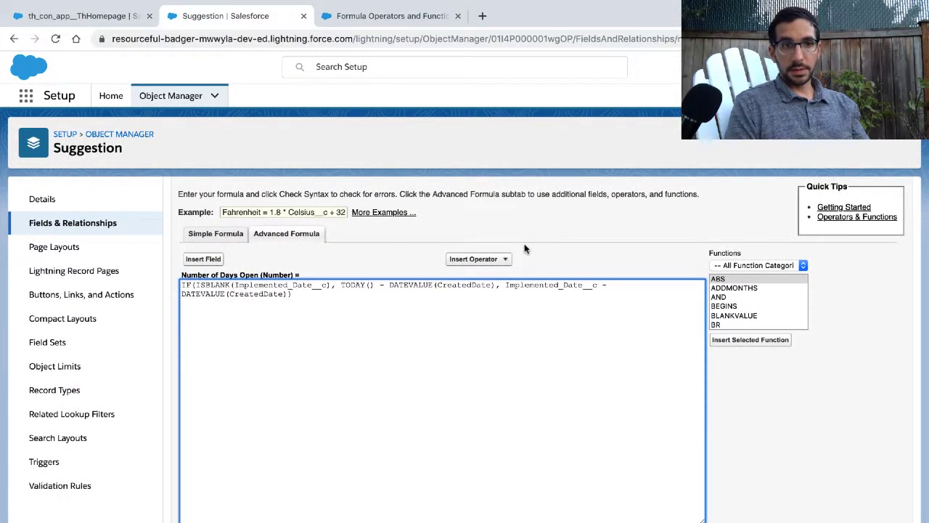
scroll(525, 249, "up", 3)
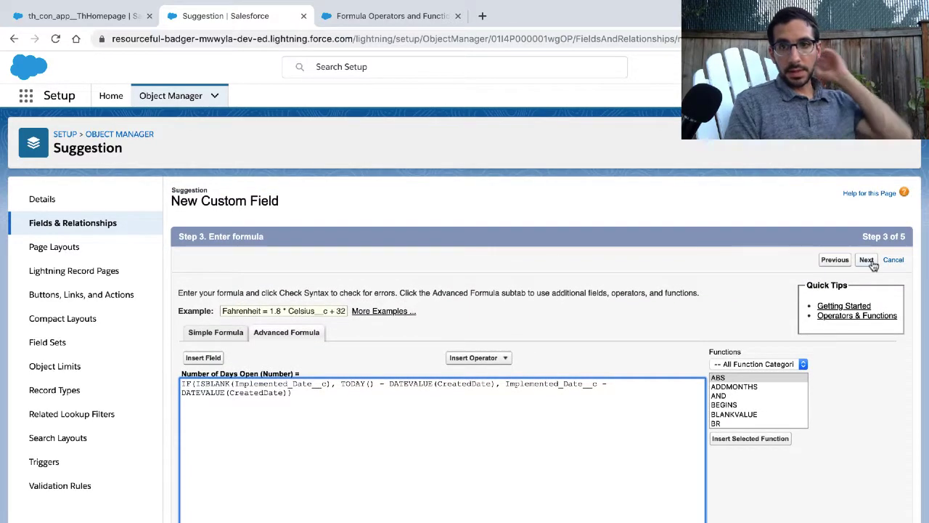
Keep default field-level security and page layout settings, then save the field.
left_click(869, 261)
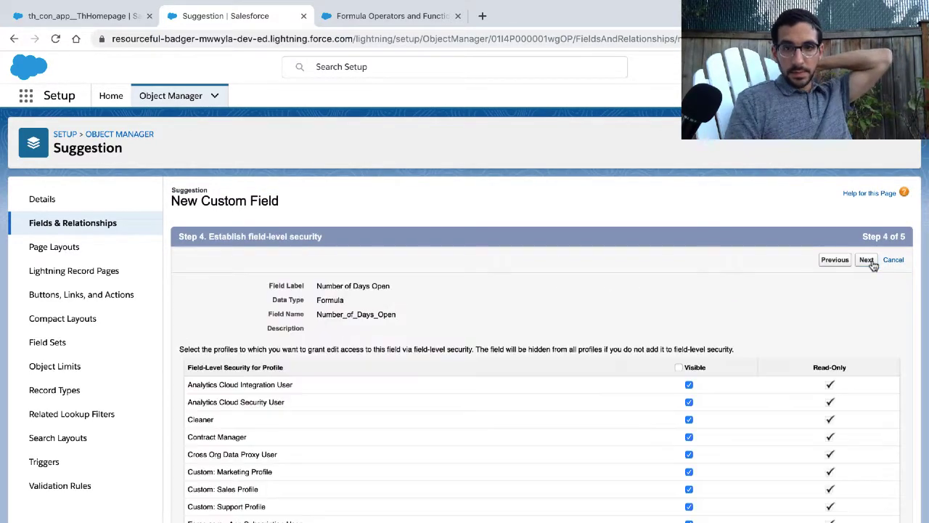
left_click(871, 263)
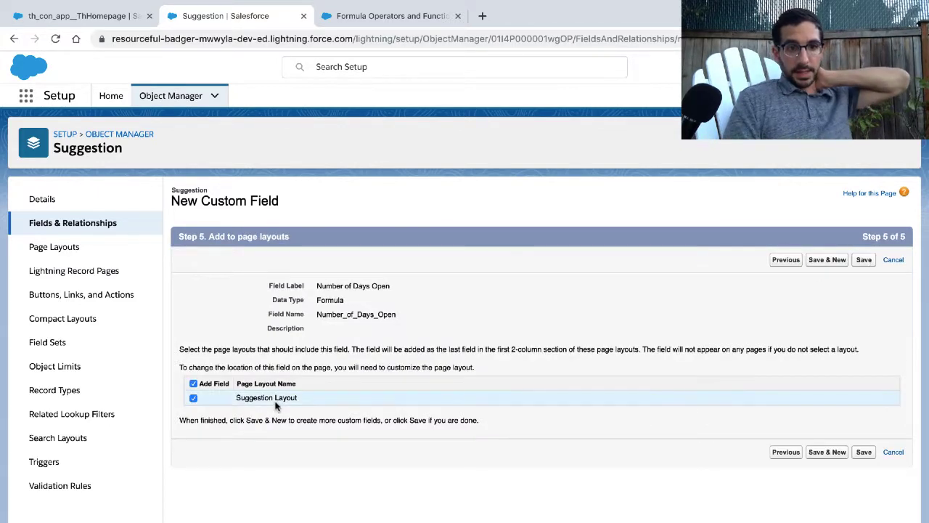
left_click(864, 262)
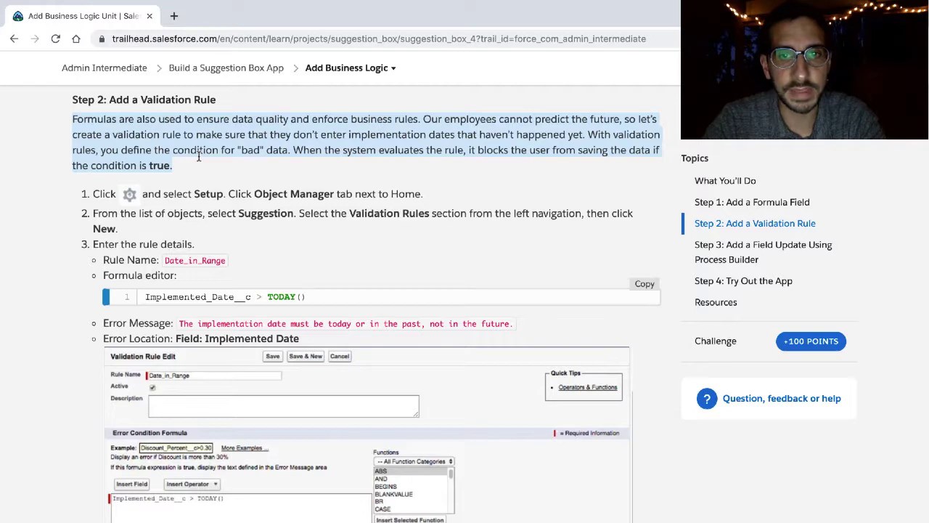
Follow Step 2 to open the Suggestion object's Validation Rules and copy the rule name Date_in_Range.
scroll(198, 158, "down", 1)
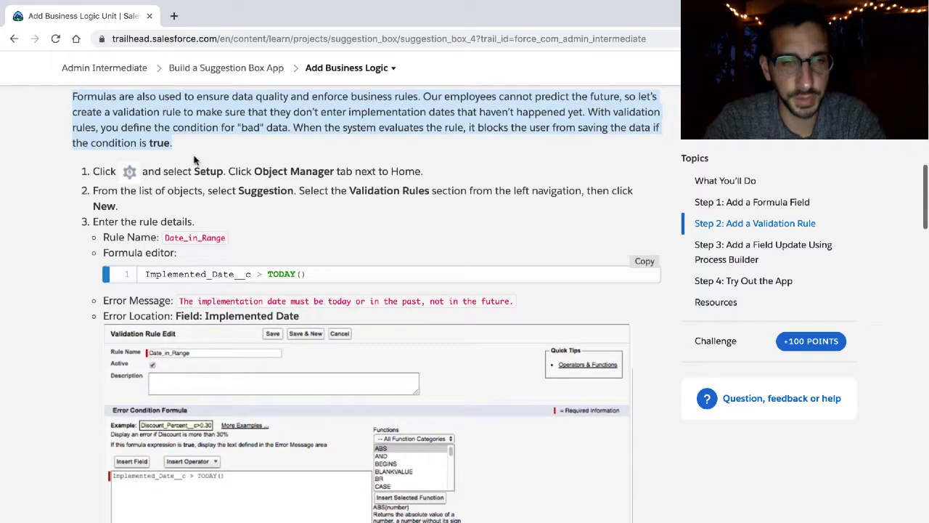
triple_click(184, 172)
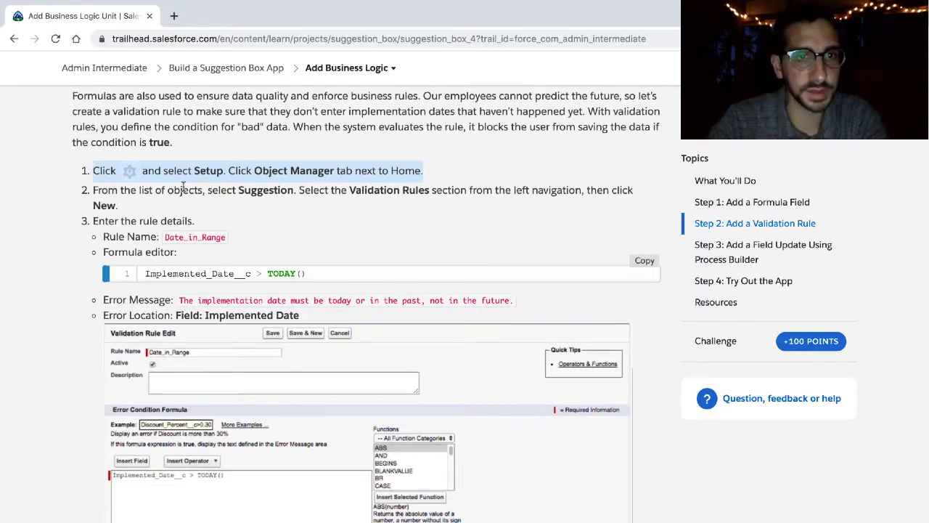
triple_click(177, 201)
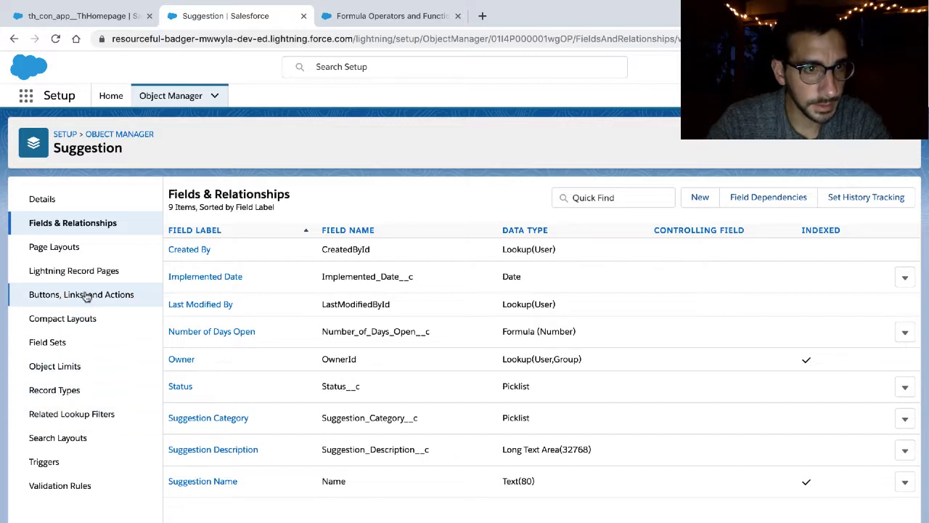
left_click(78, 485)
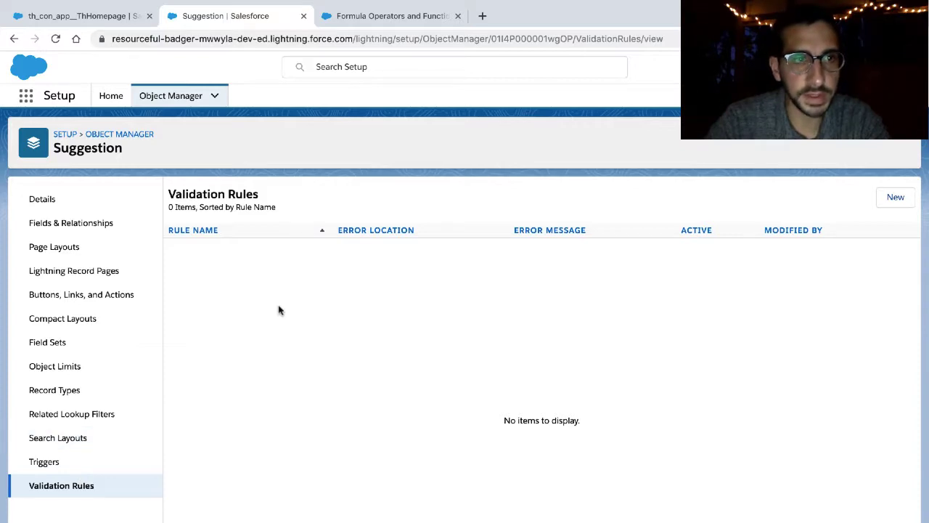
key("alt+Tab")
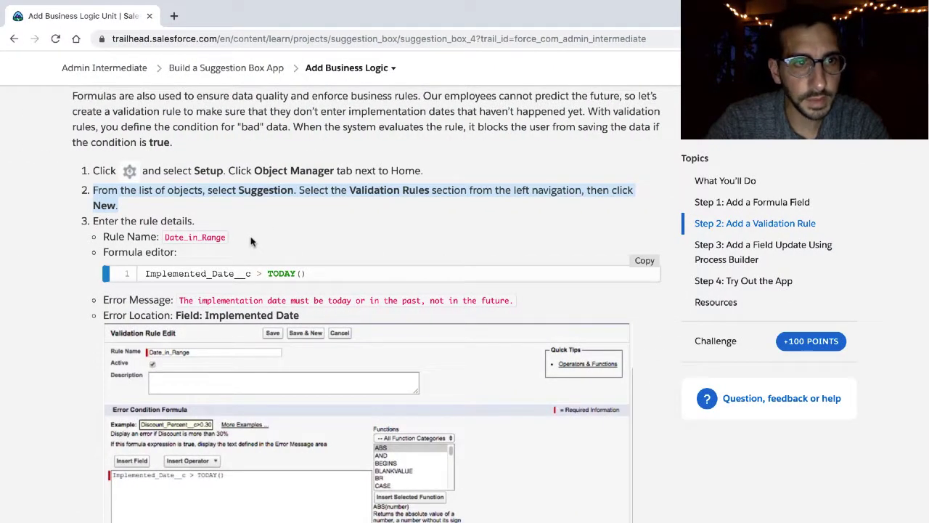
left_click_drag(224, 238, 161, 238)
key("ctrl+c")
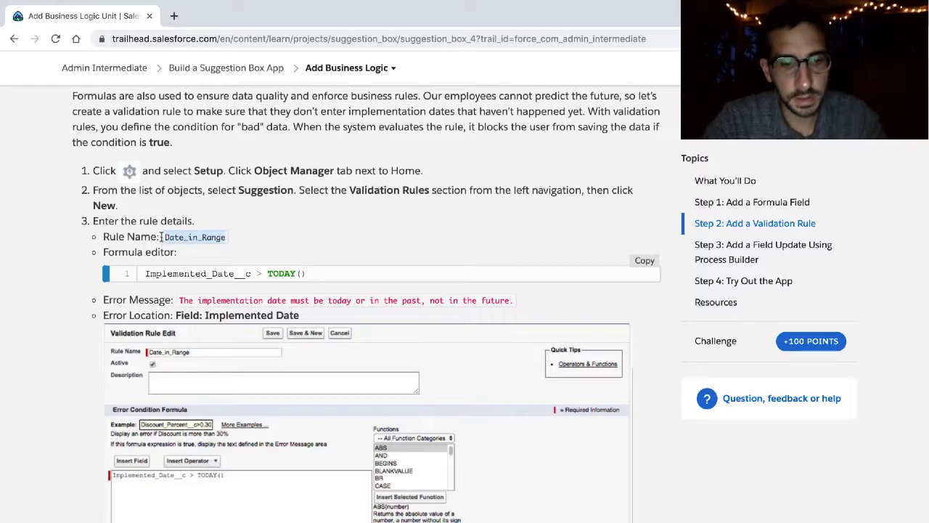
key("alt+Tab")
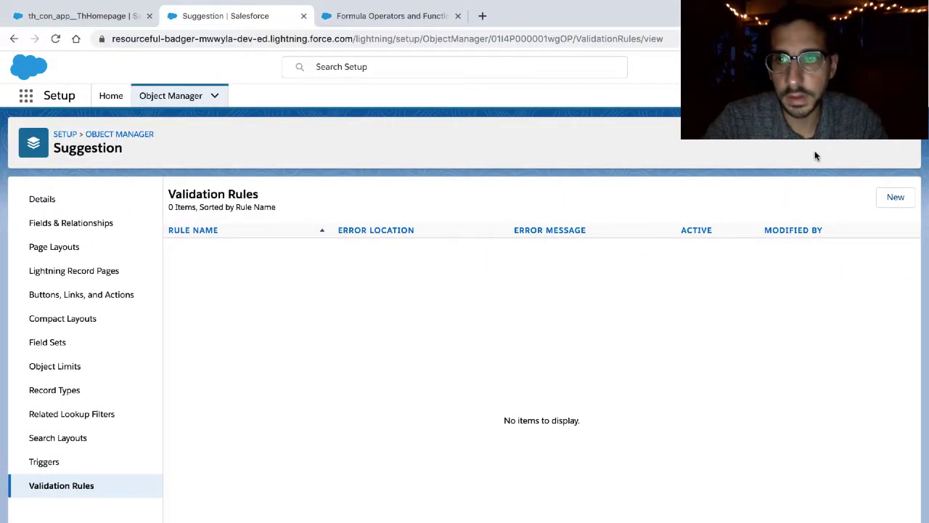
Start a new Suggestion validation rule named Date_in_Range.
left_click(897, 198)
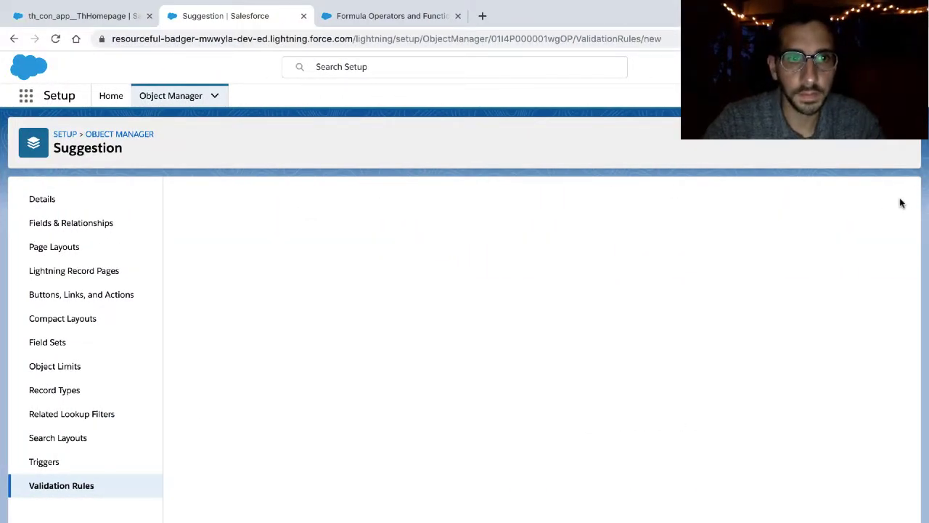
left_click(371, 280)
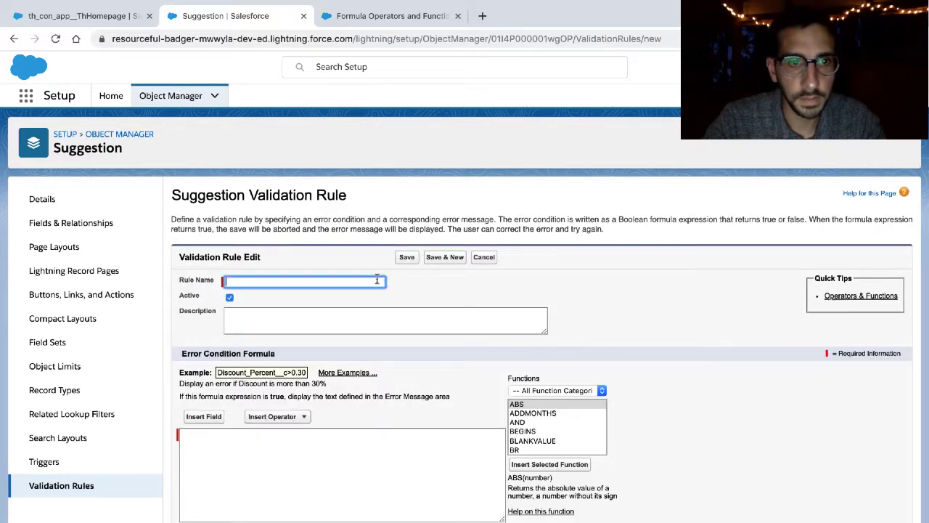
key("ctrl+v")
Enter the error condition Implemented_Date__c > TODAY() and confirm it passes the syntax check.
left_click(336, 450)
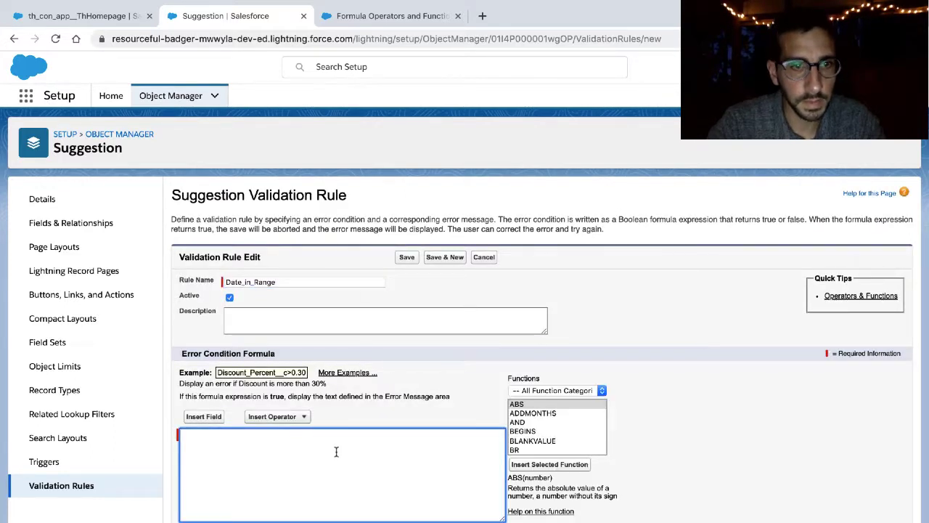
key("ctrl+Left")
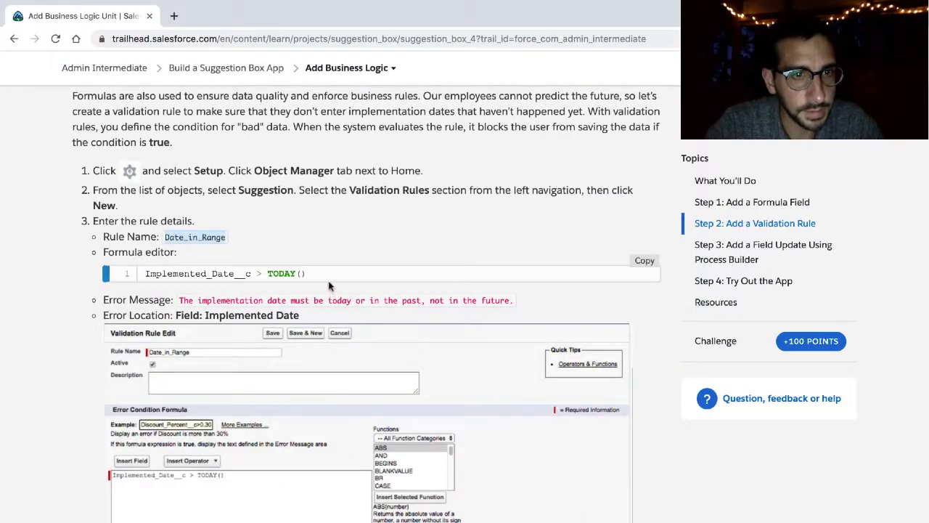
left_click_drag(313, 276, 153, 276)
left_click(154, 279)
triple_click(145, 276)
key("ctrl+c")
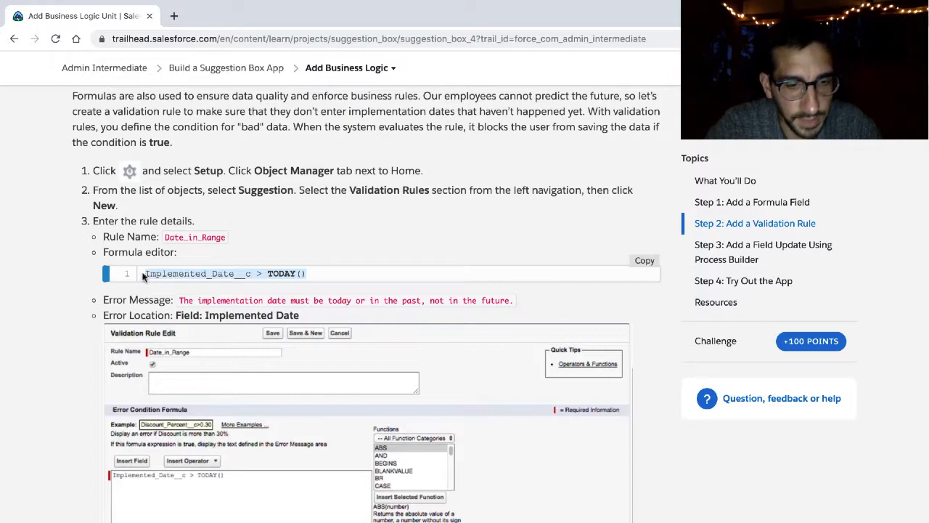
key("ctrl+Right")
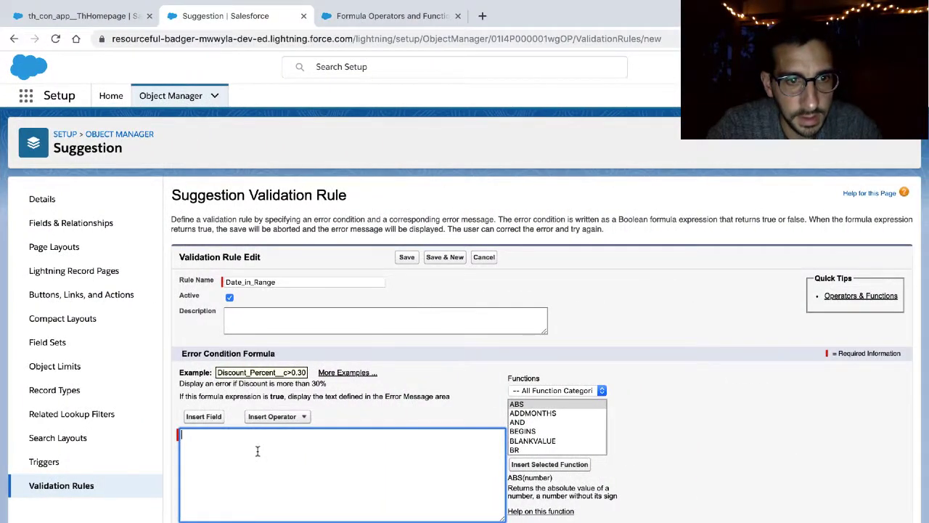
key("ctrl+v")
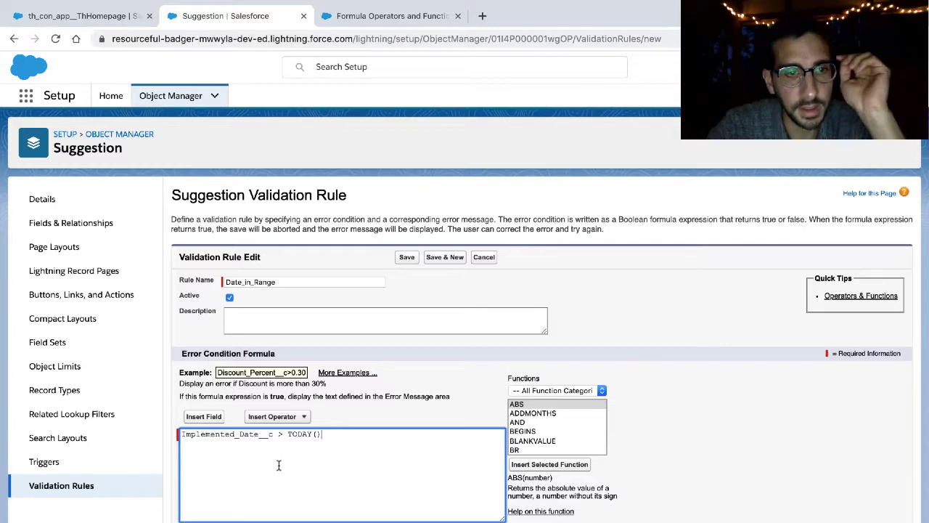
left_click(268, 522)
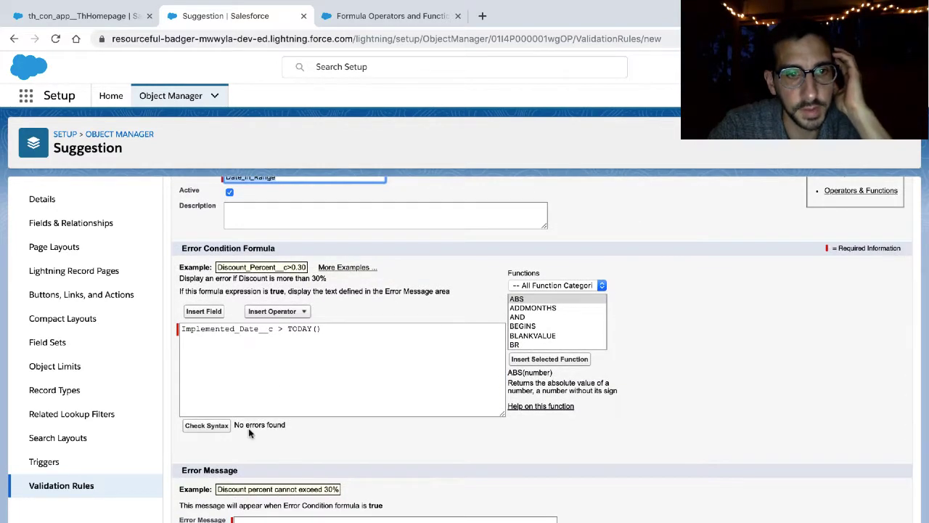
key("ctrl+Left")
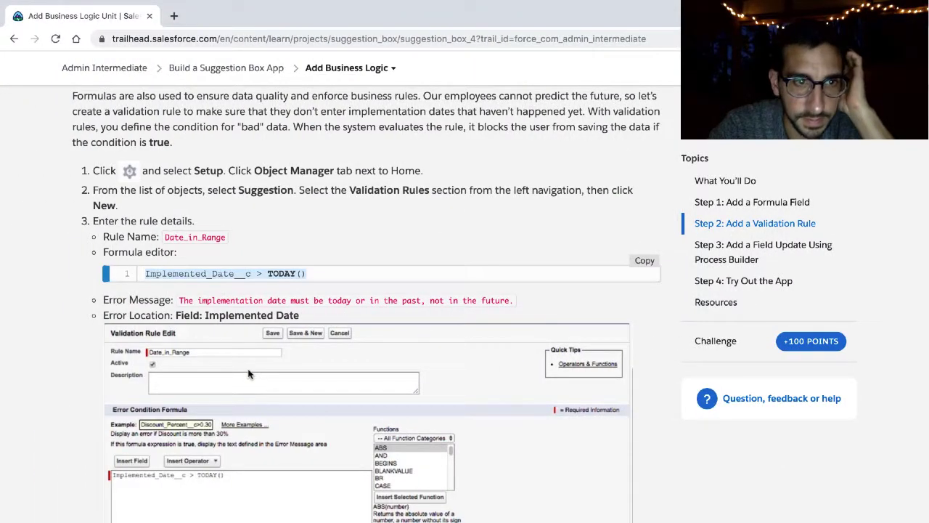
Paste the tutorial's future-date error message into the rule's Error Message box.
left_click_drag(177, 303, 514, 308)
key("ctrl+c")
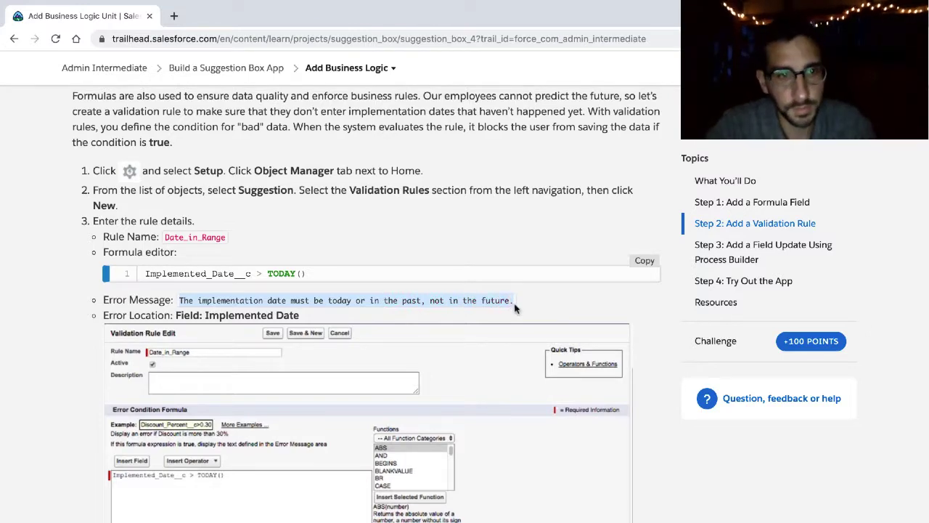
key("ctrl+Right")
scroll(411, 406, "down", 1)
scroll(411, 405, "down", 1)
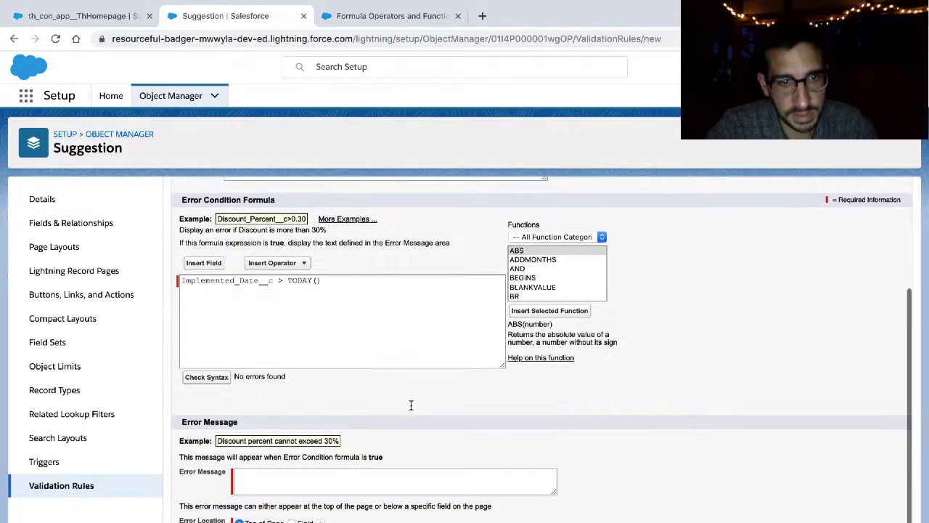
left_click(399, 483)
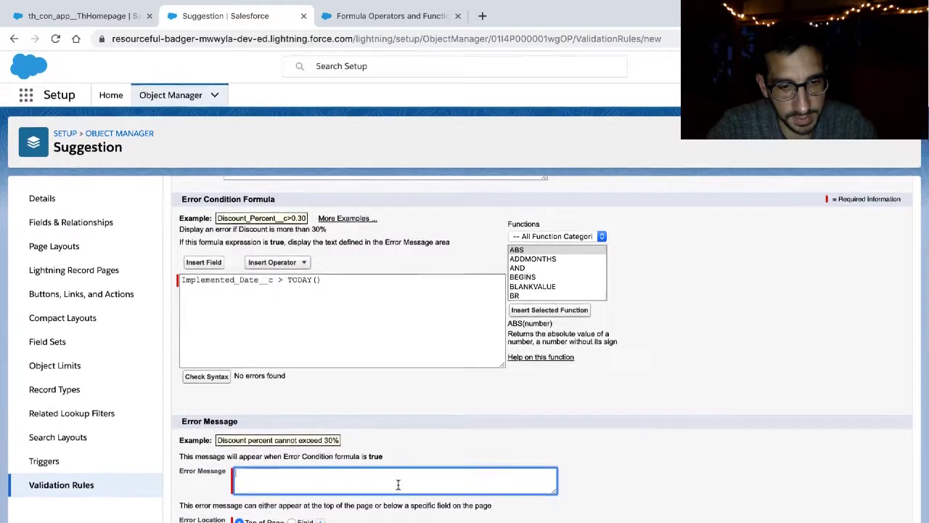
key("ctrl+v")
Set the Error Location to Field: Implemented Date.
key("ctrl+Left")
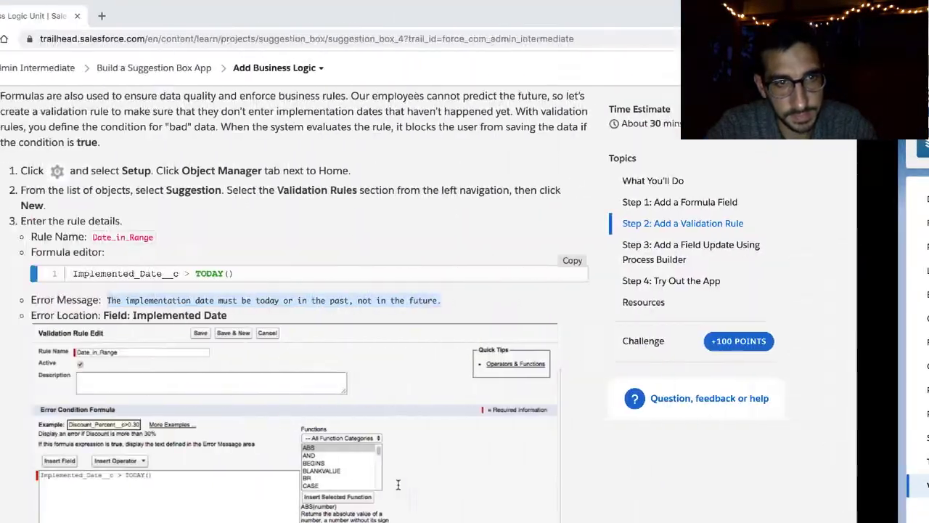
scroll(399, 488, "down", 5)
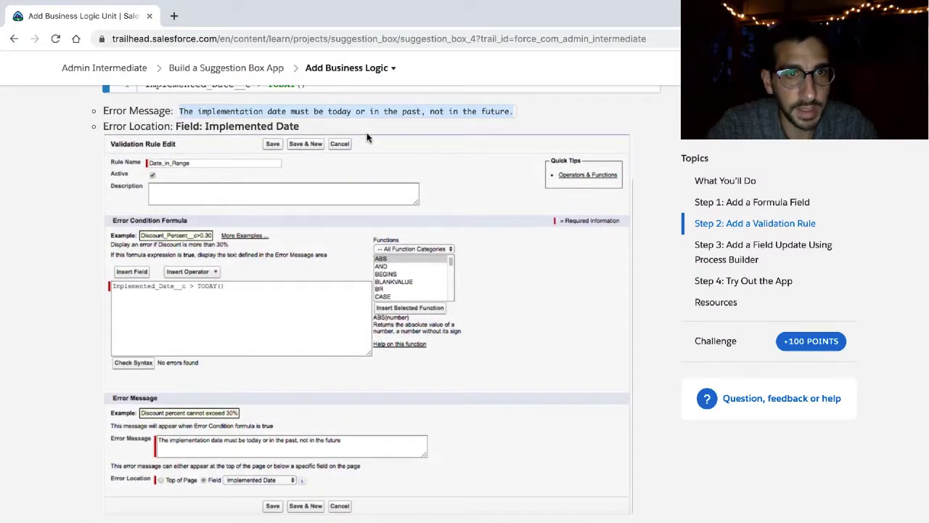
left_click(314, 132)
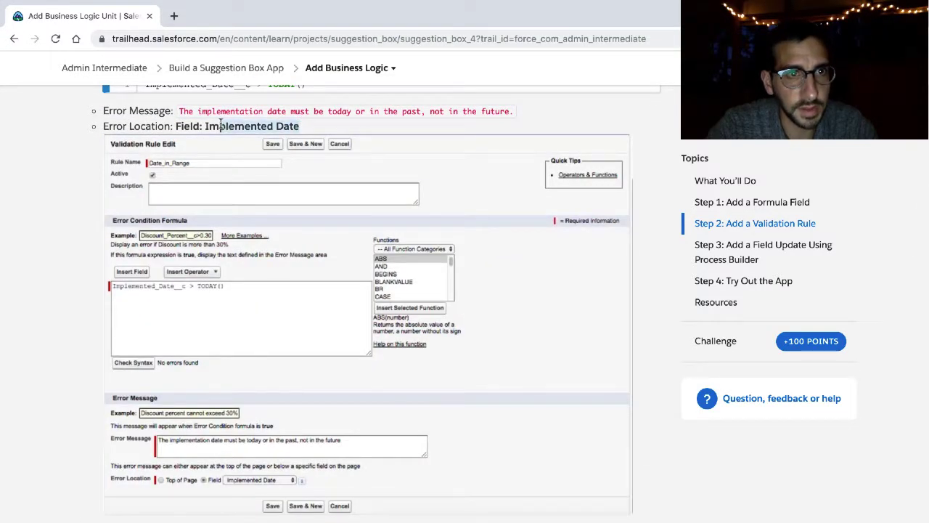
left_click_drag(221, 124, 184, 123)
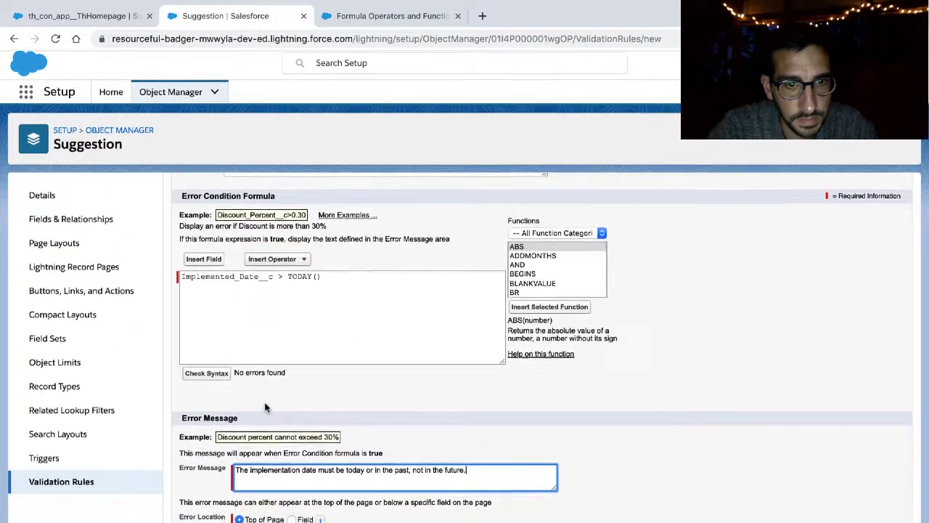
left_click(291, 521)
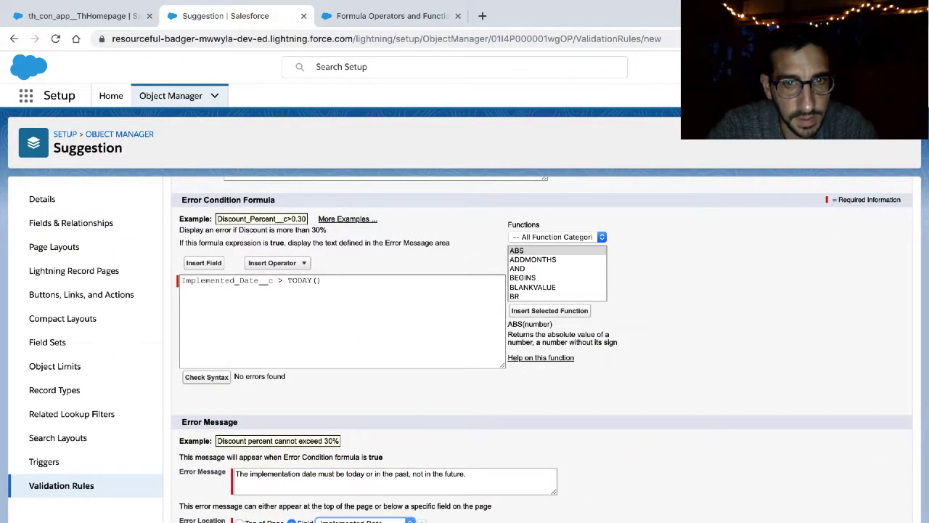
Save the Date_in_Range validation rule.
scroll(544, 332, "up", 3)
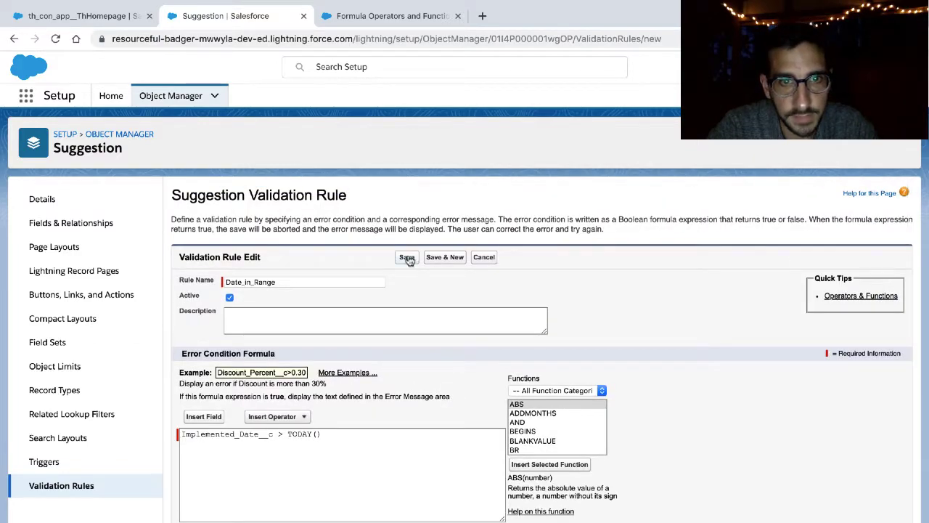
key("ctrl+Left")
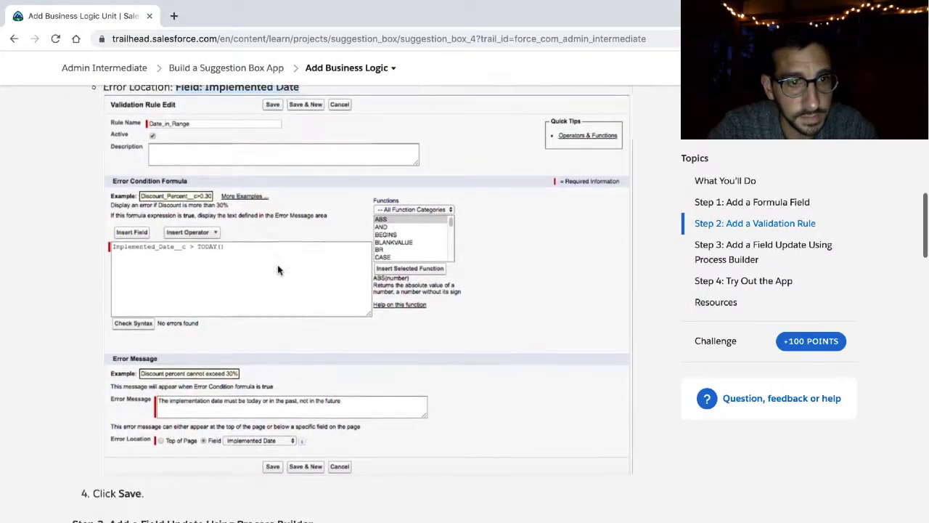
scroll(277, 265, "down", 5)
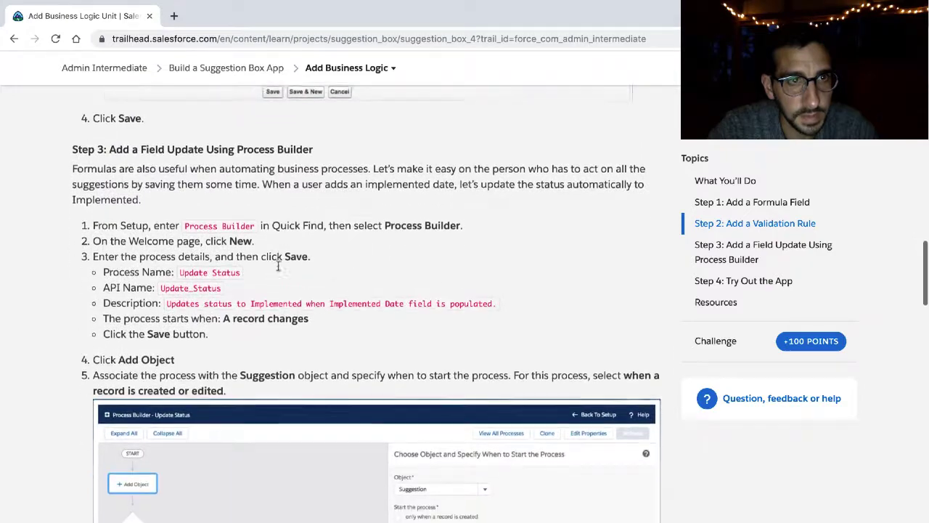
left_click_drag(93, 104, 144, 104)
key("ctrl+Right")
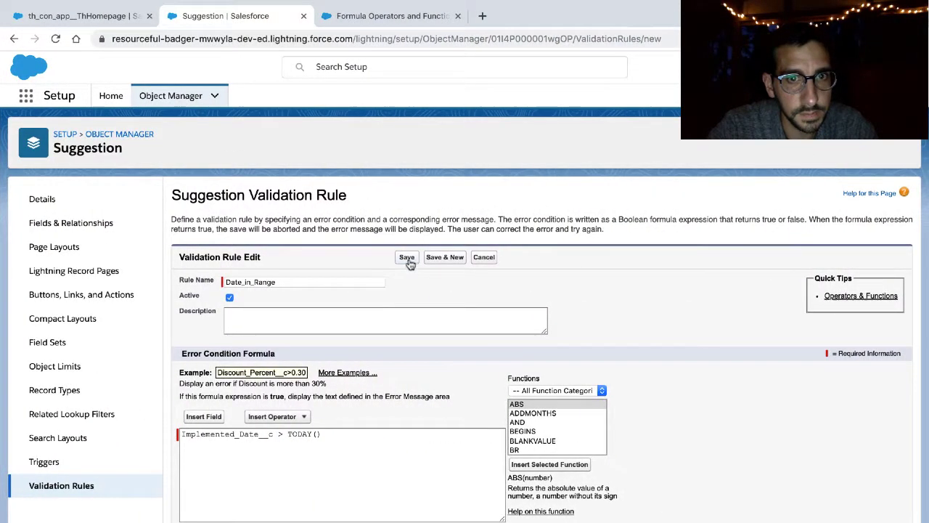
left_click(408, 259)
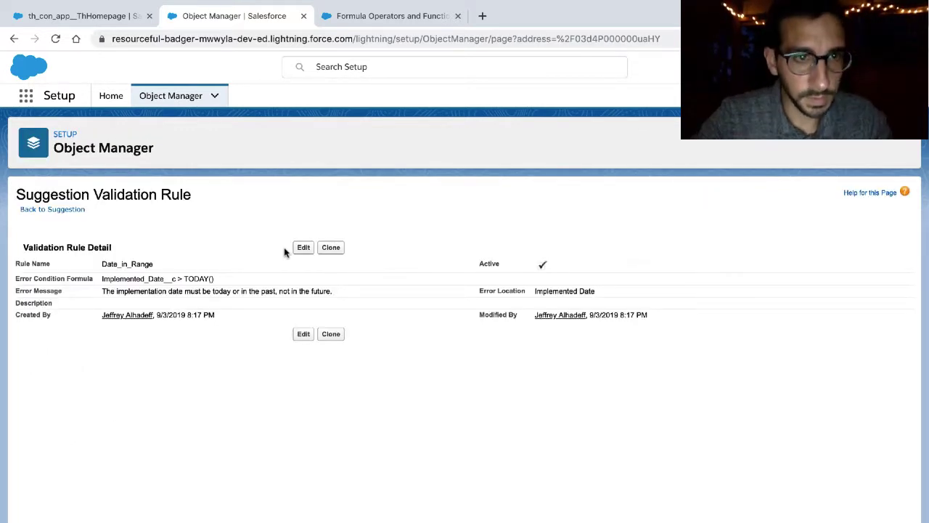
key("ctrl+Left")
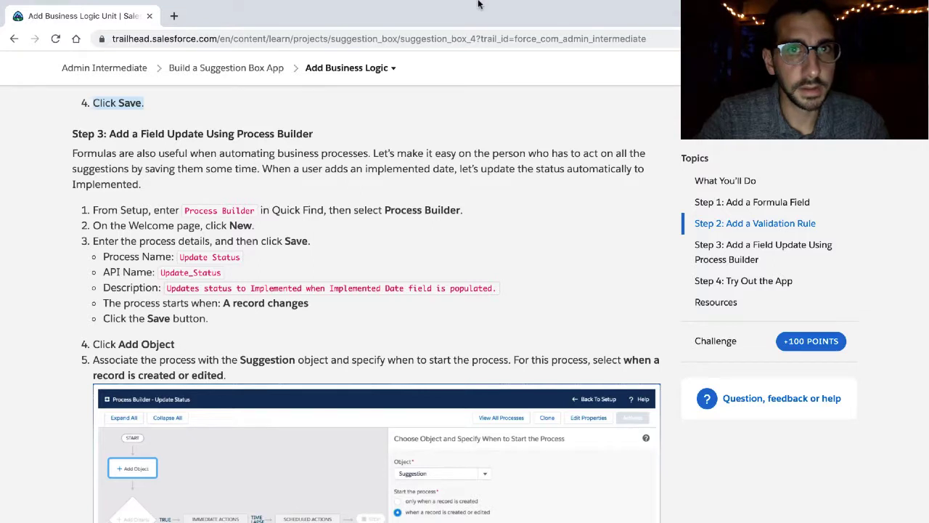
mouse_move(589, 6)
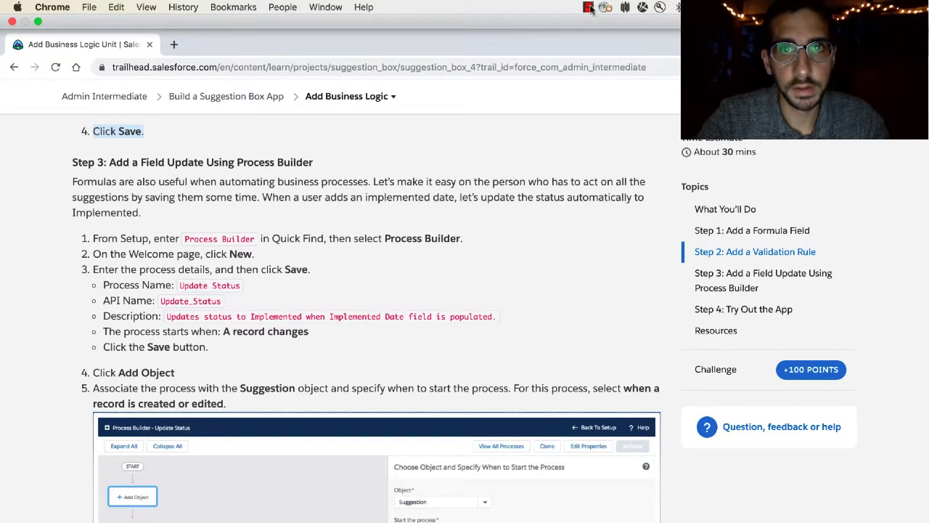
left_click(589, 9)
left_click(429, 96)
scroll(428, 96, "down", 1)
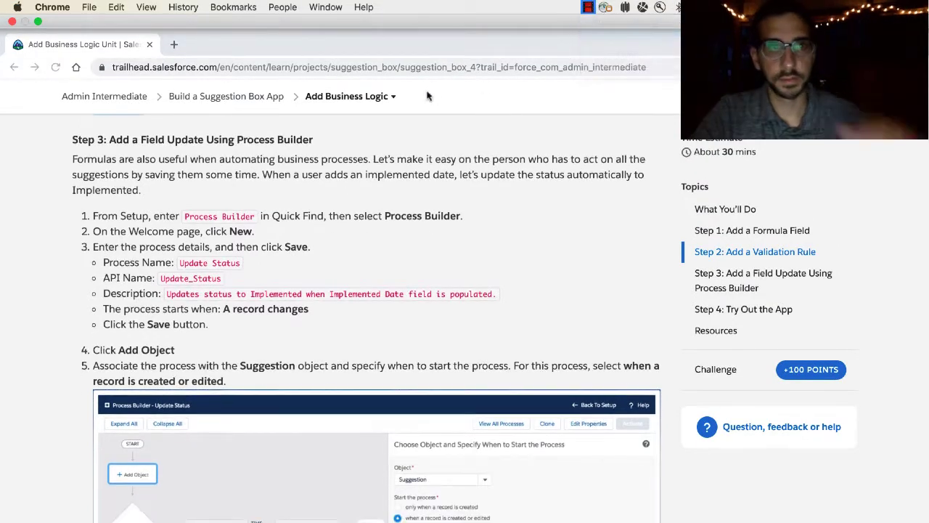
triple_click(280, 111)
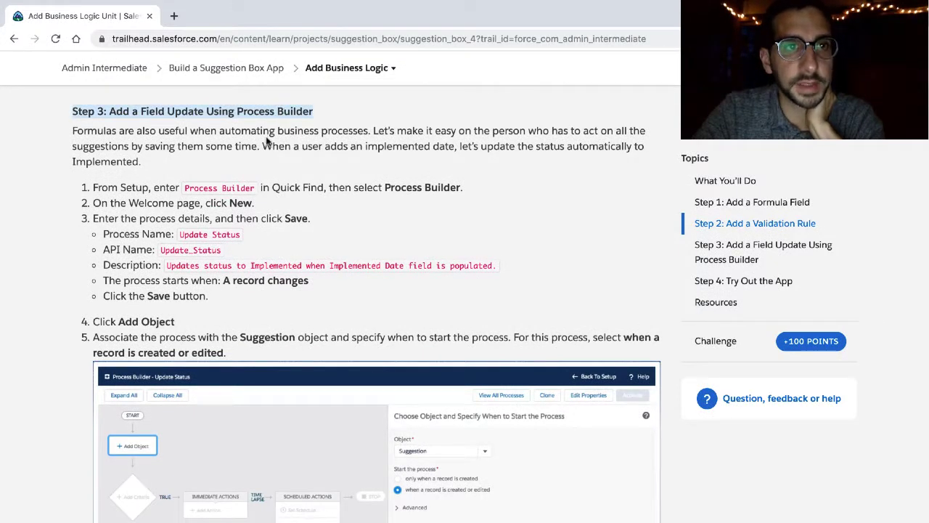
triple_click(267, 140)
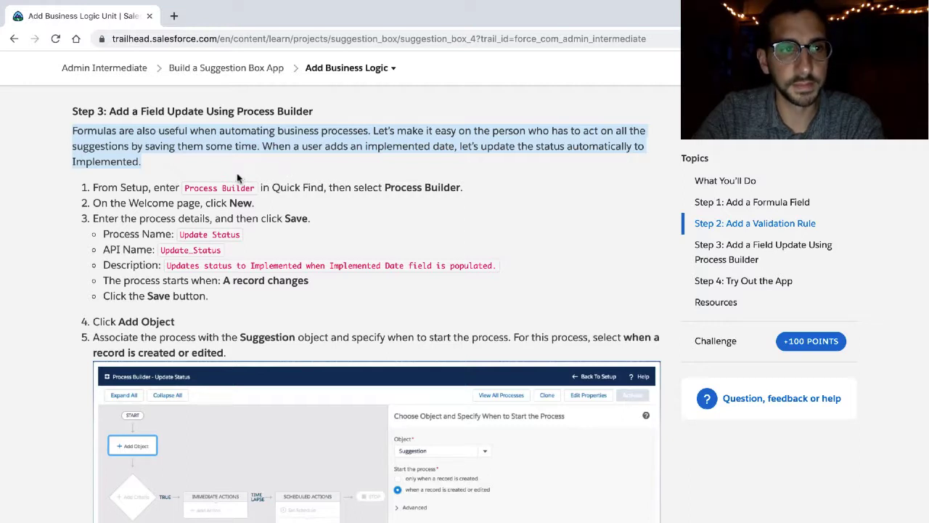
scroll(242, 192, "down", 1)
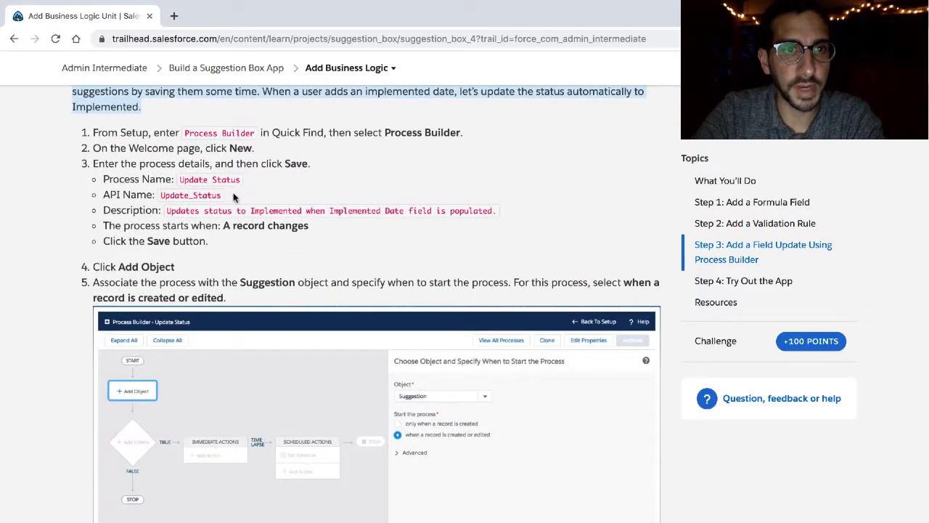
key("super+grave")
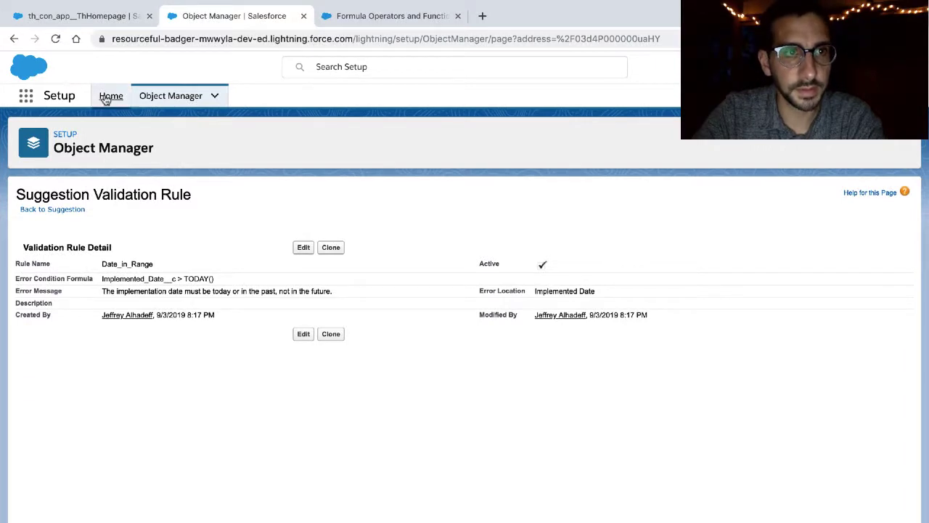
Find Process Builder through a Quick Find search for 'pro' and start a New process.
left_click(110, 96)
left_click(96, 131)
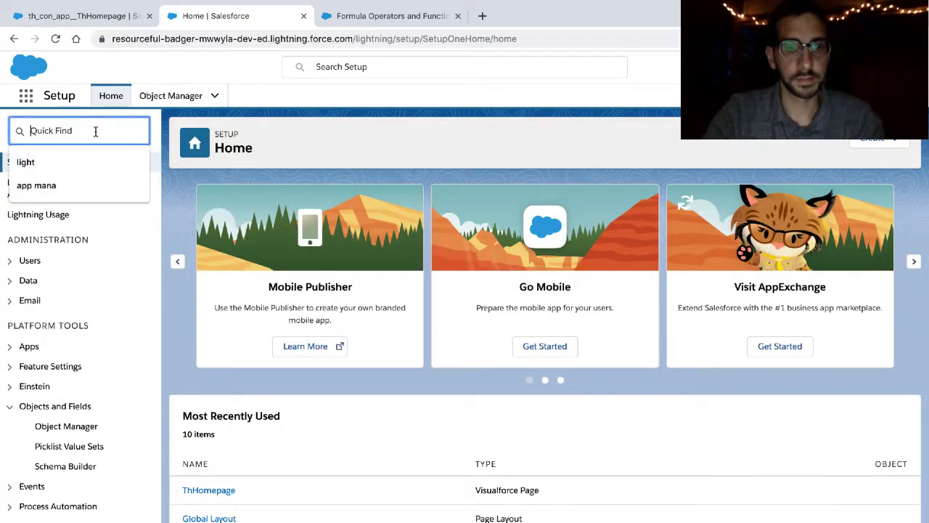
type("process b")
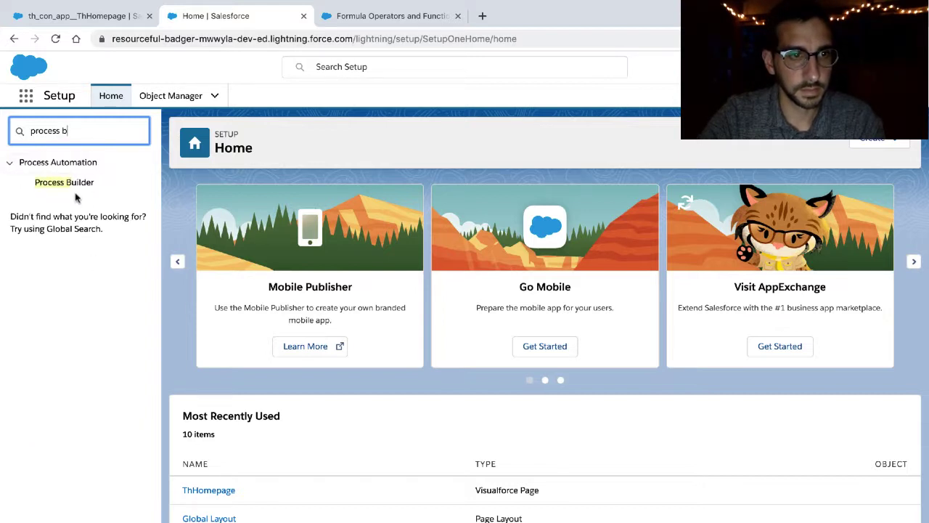
left_click(74, 184)
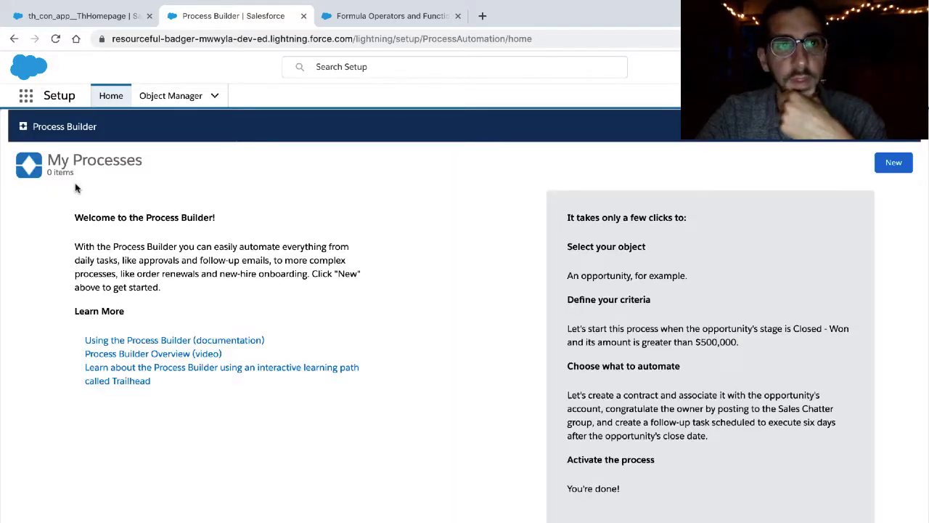
key("ctrl+Left")
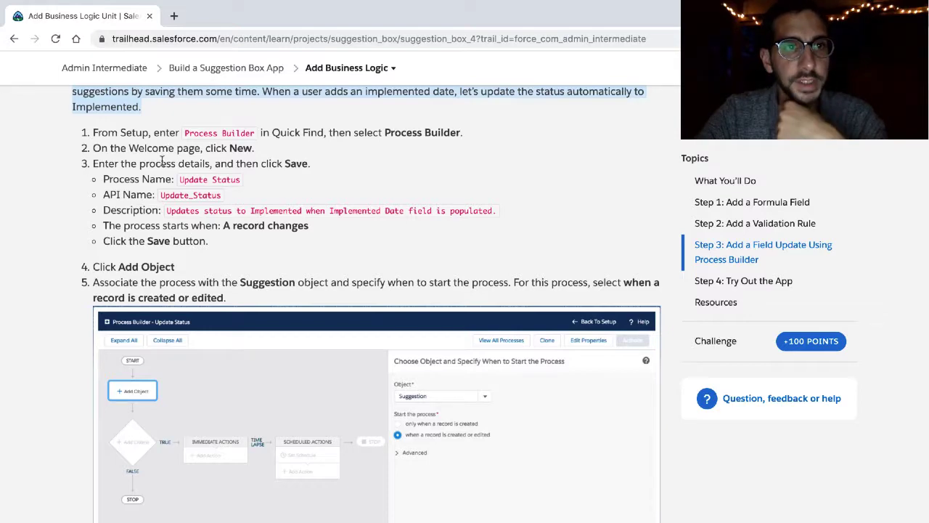
key("ctrl+Left")
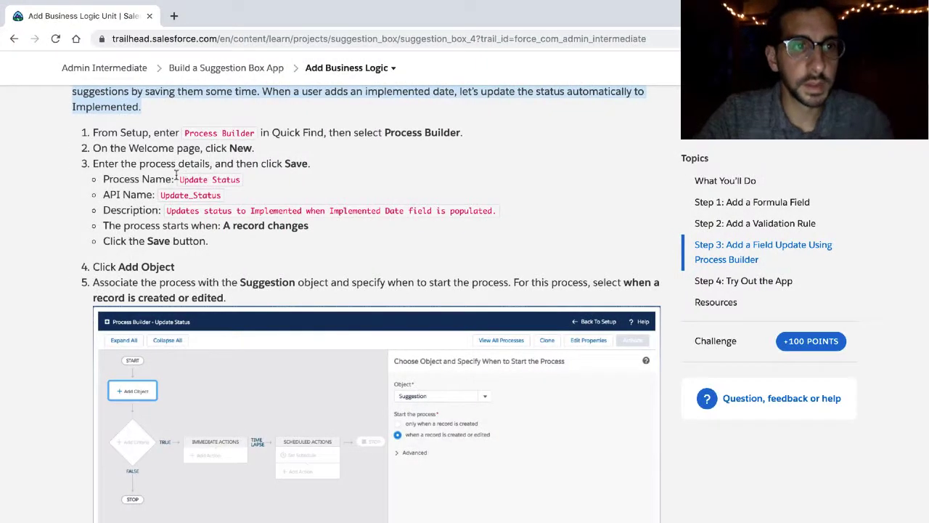
triple_click(176, 150)
key("ctrl+Right")
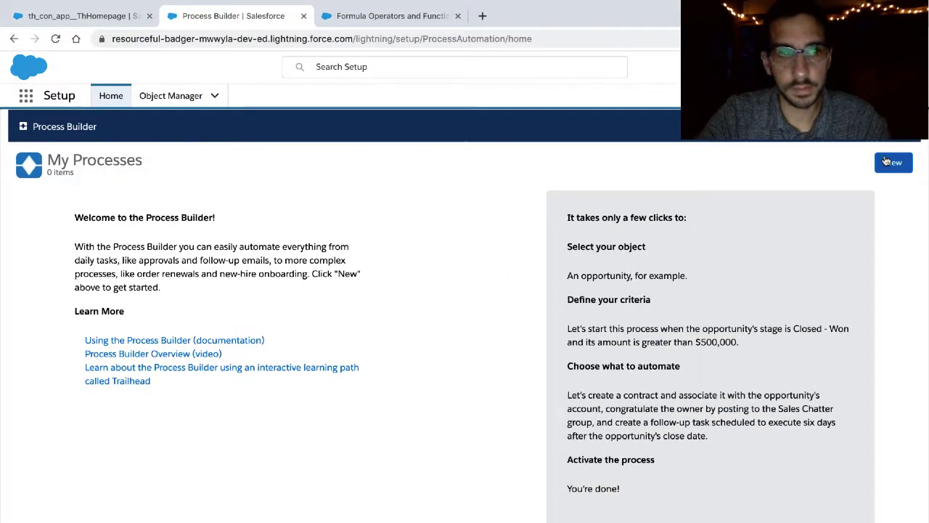
left_click(885, 161)
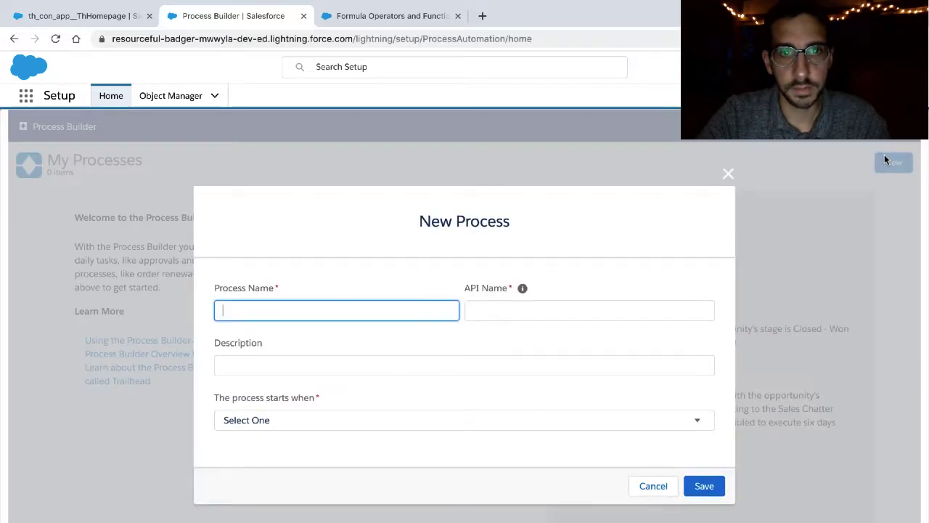
Enter Update Status as the process name.
key("ctrl+Left")
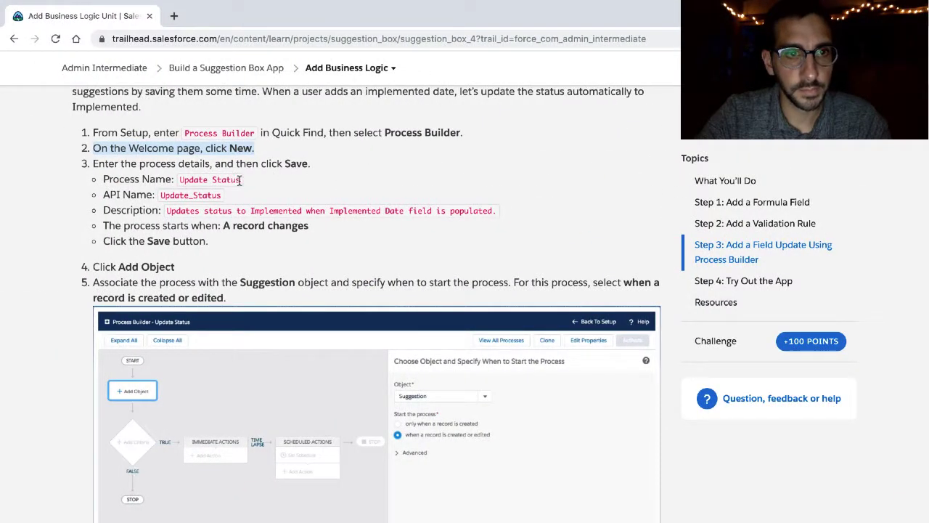
left_click_drag(240, 180, 181, 180)
key("super+c")
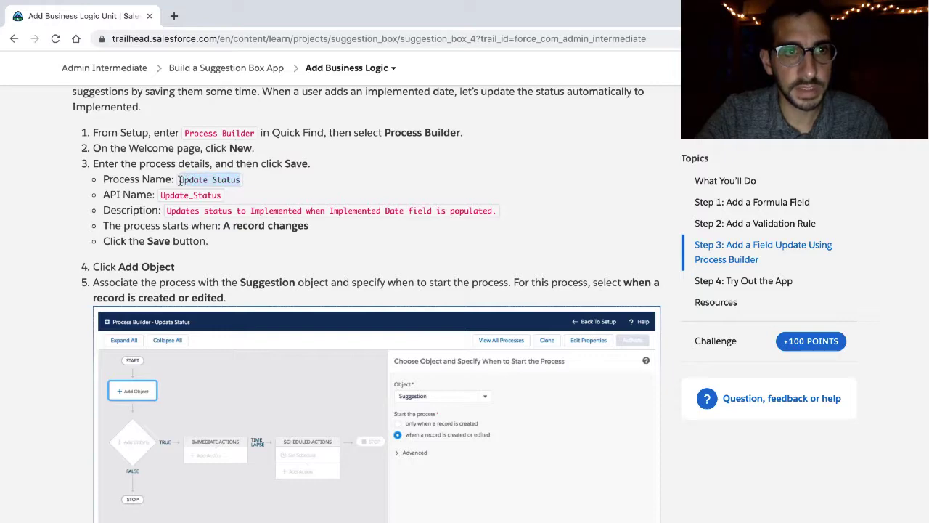
key("ctrl+Right")
key("super+v")
Paste the tutorial's description about setting the status to Implemented.
left_click(283, 367)
key("ctrl+Left")
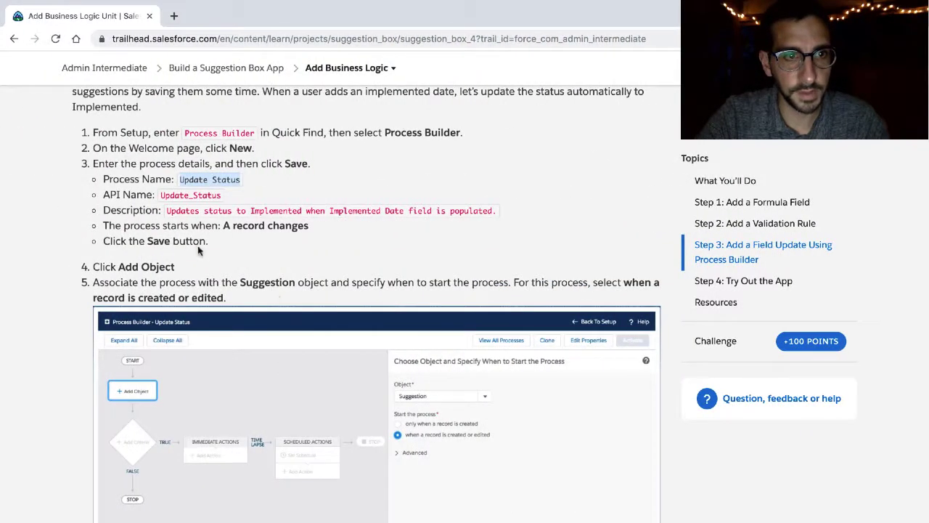
left_click_drag(166, 215, 499, 210)
key("ctrl+c")
key("ctrl+Right")
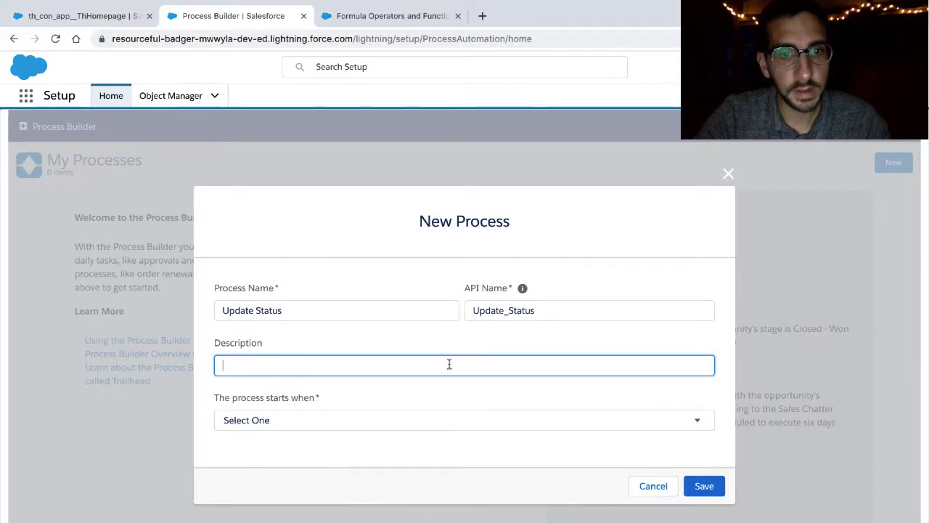
key("ctrl+v")
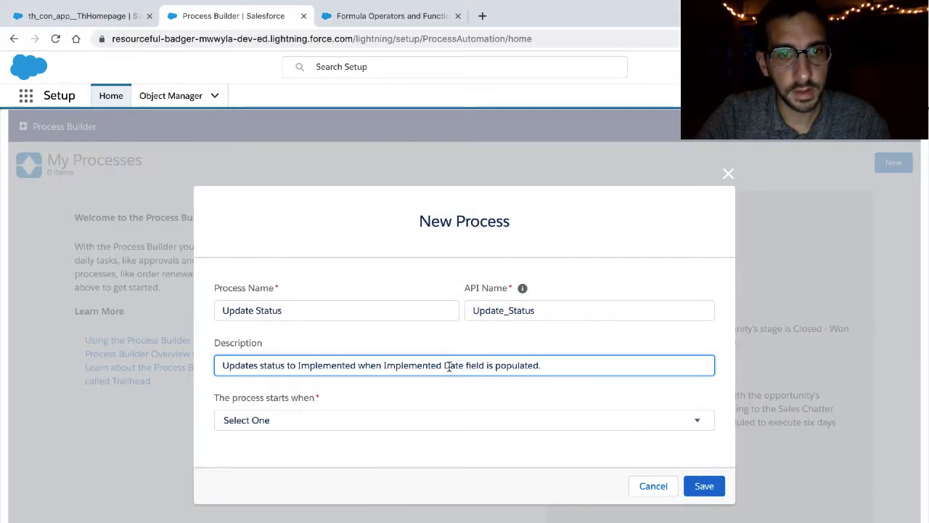
Make the process start when a record changes and save it.
key("ctrl+Left")
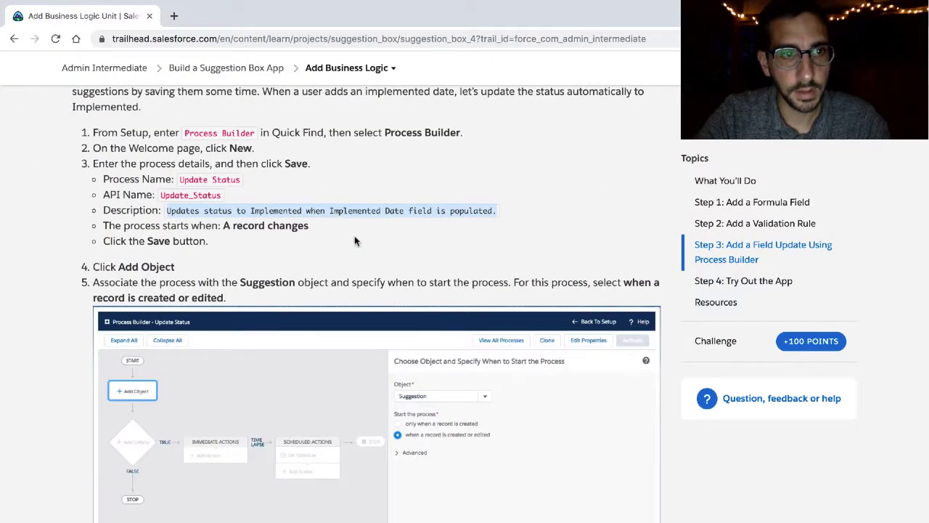
scroll(317, 226, "down", 2)
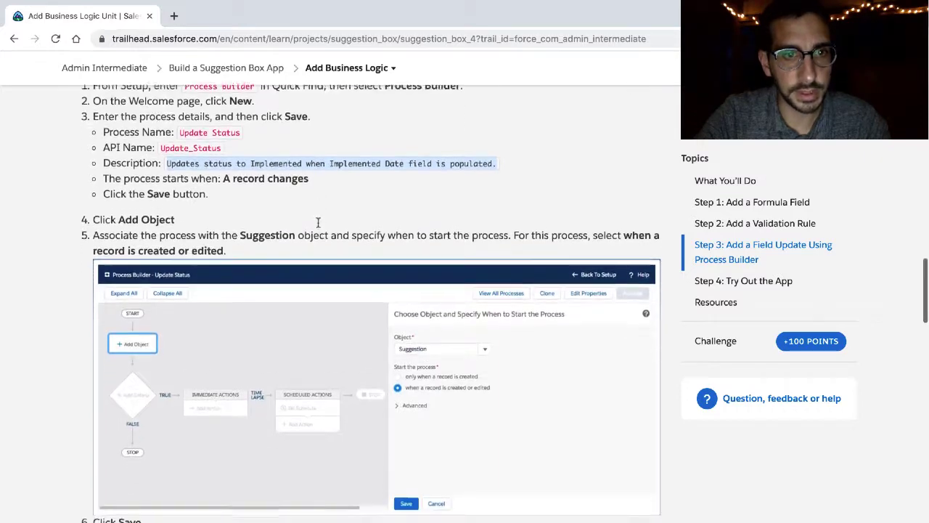
key("ctrl+Right")
left_click(335, 419)
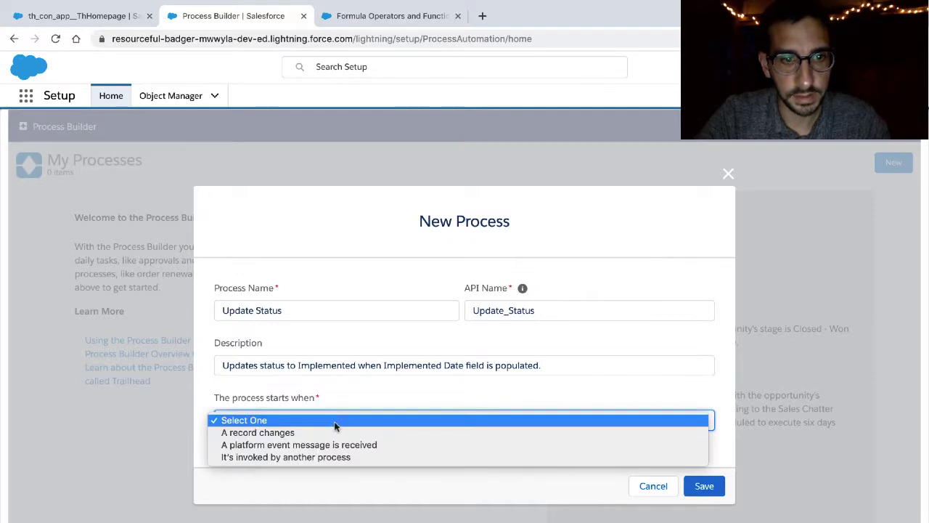
left_click(335, 434)
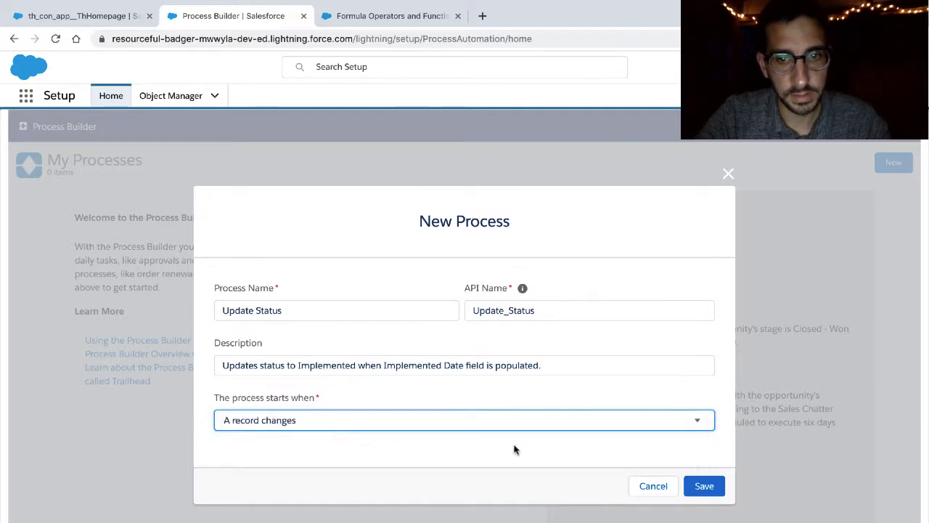
left_click(702, 487)
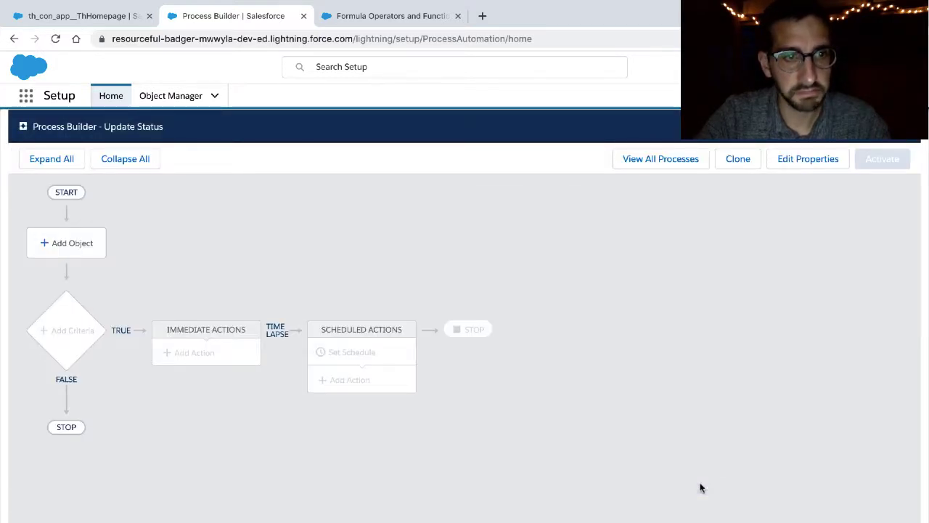
Begin adding the starting object to the Update Status process, following tutorial step 5.
key("ctrl+Left")
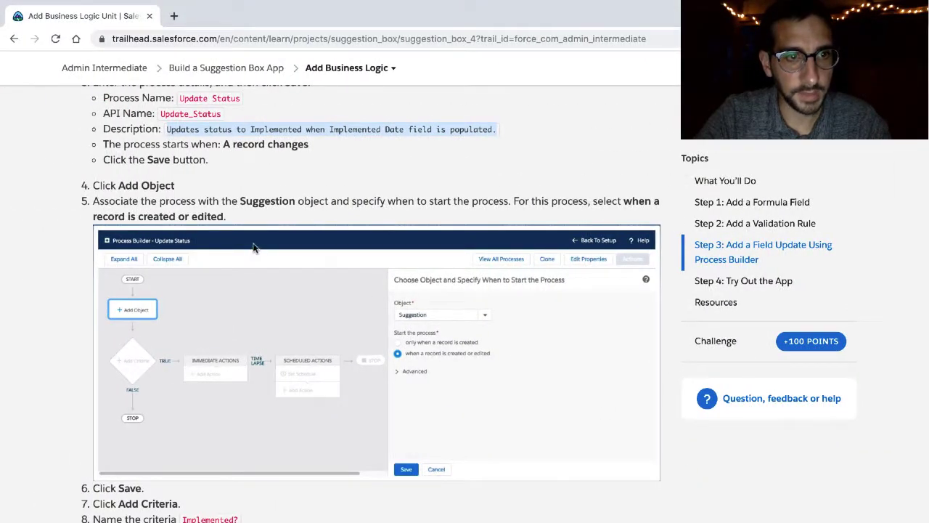
key("ctrl+Right")
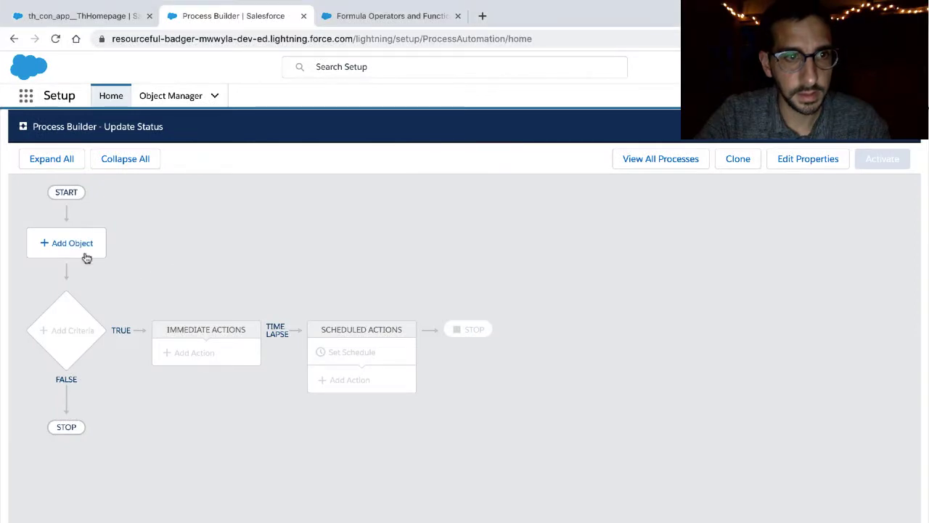
left_click(85, 255)
key("ctrl+Left")
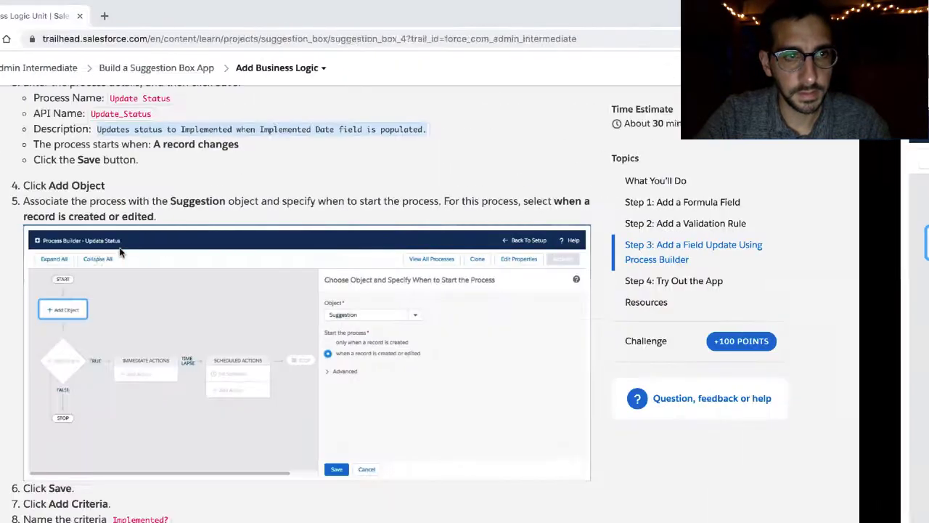
scroll(129, 206, "down", 1)
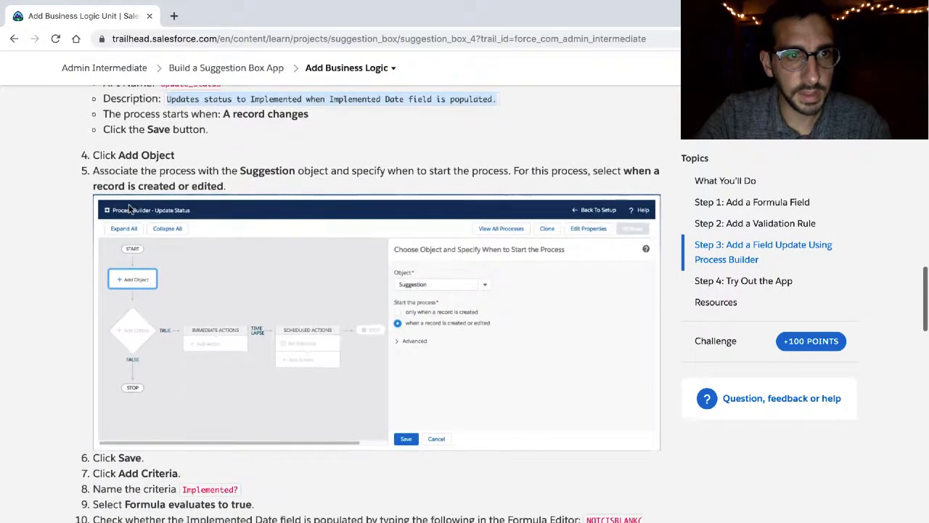
left_click(149, 171)
triple_click(149, 171)
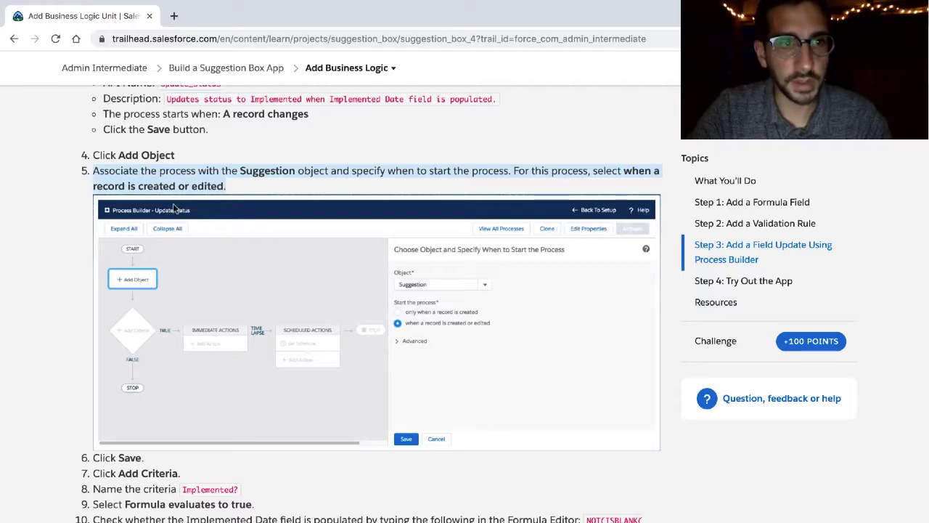
key("ctrl+Right")
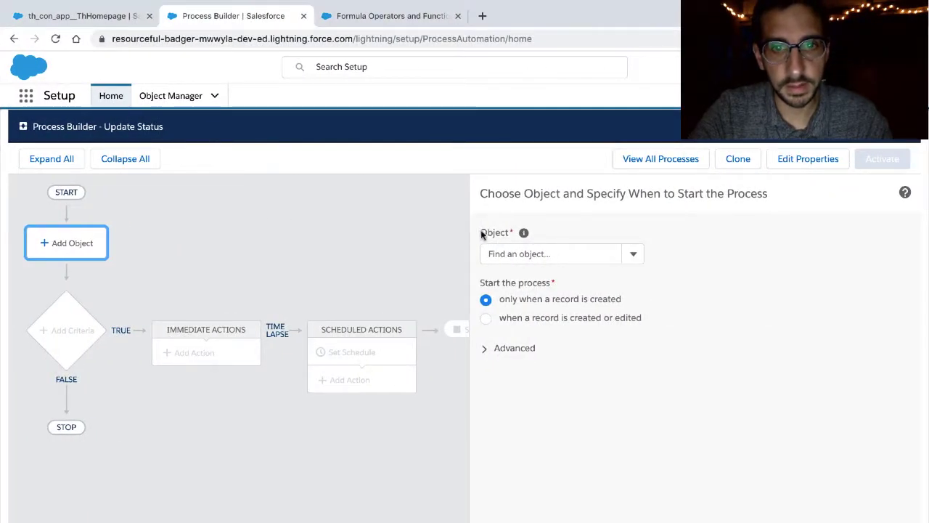
Choose Suggestion as the object, starting when a record is created or edited, and save.
left_click(627, 253)
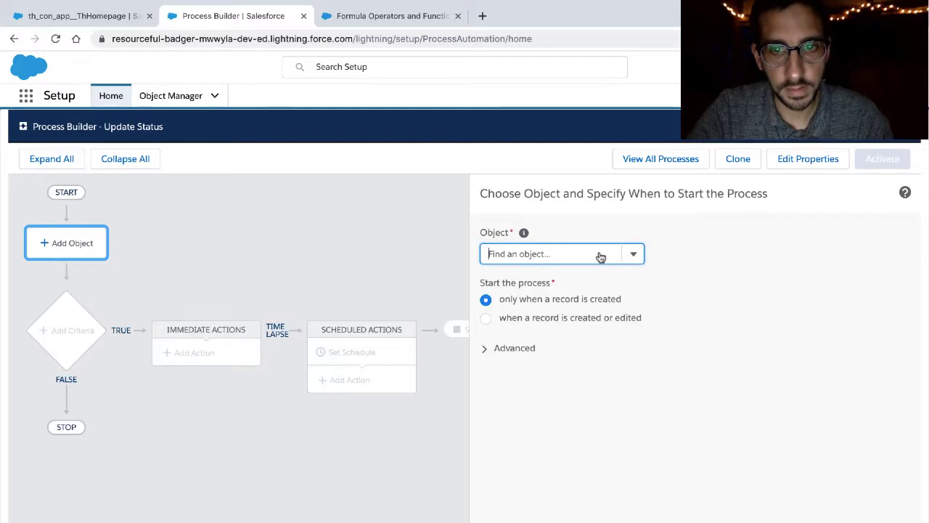
type("sugg")
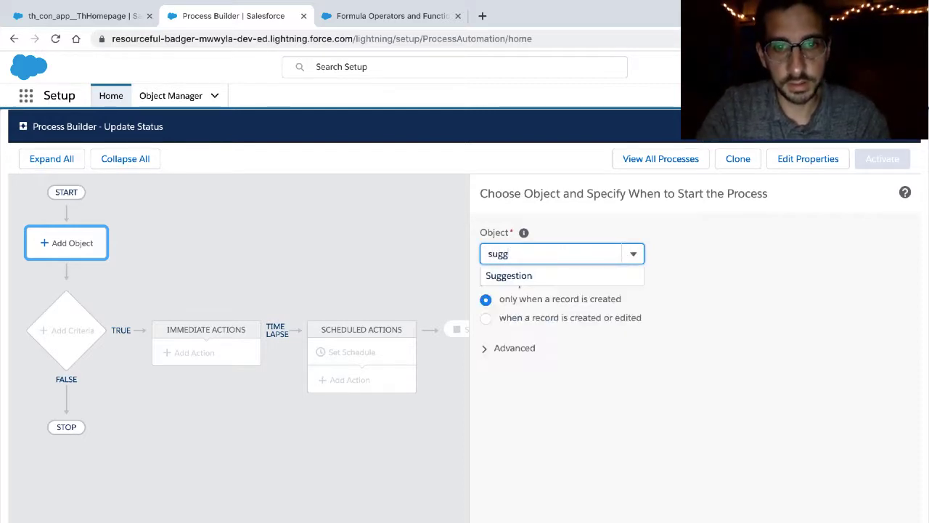
left_click(589, 282)
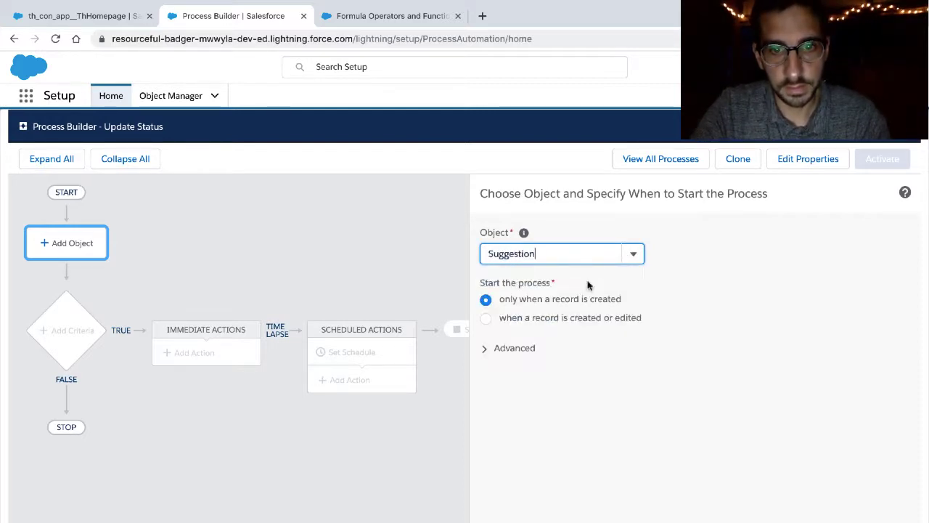
left_click(581, 320)
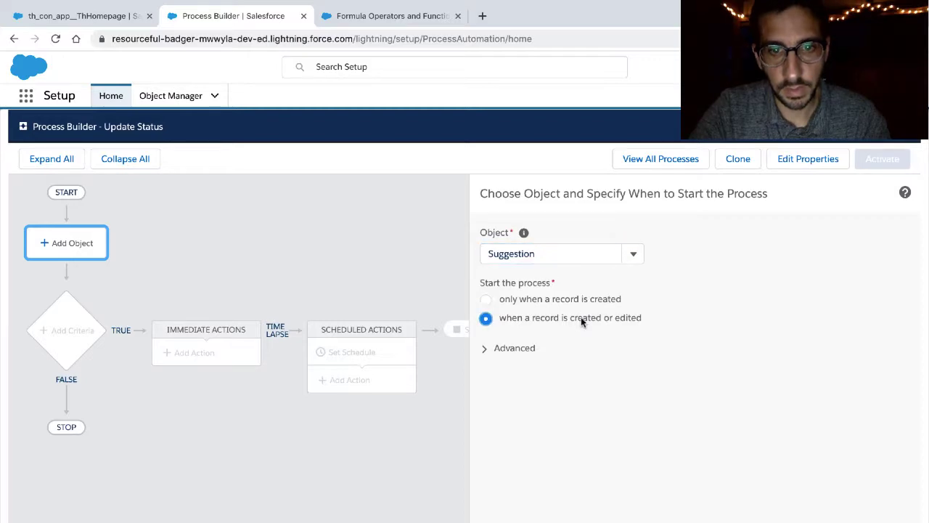
key("ctrl+Left")
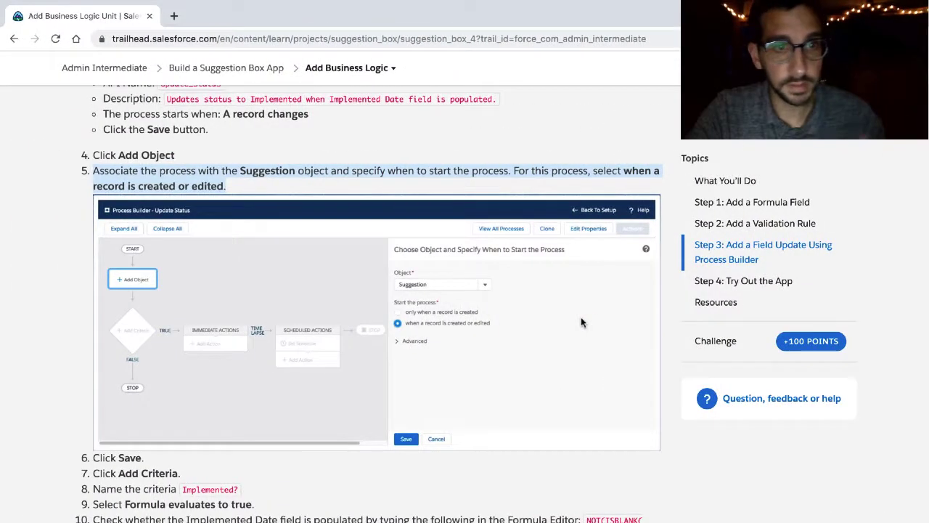
scroll(581, 319, "down", 2)
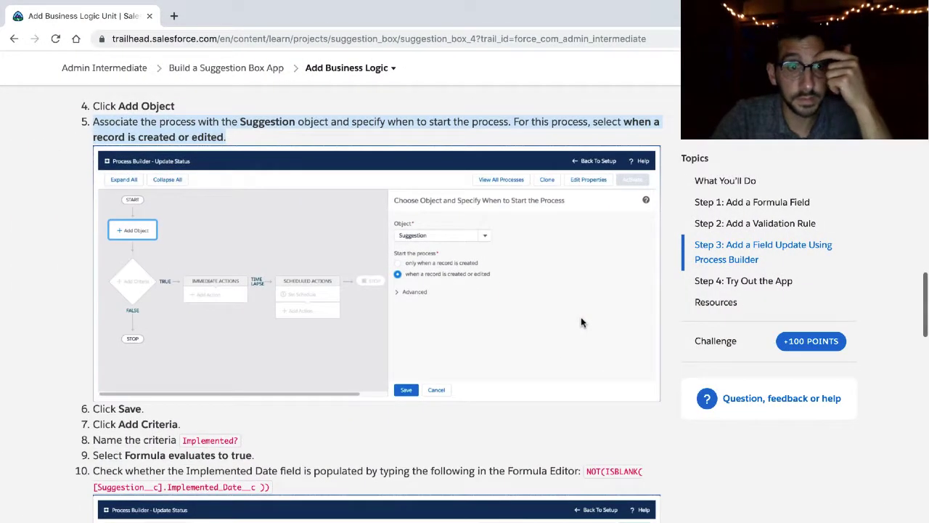
scroll(581, 321, "down", 4)
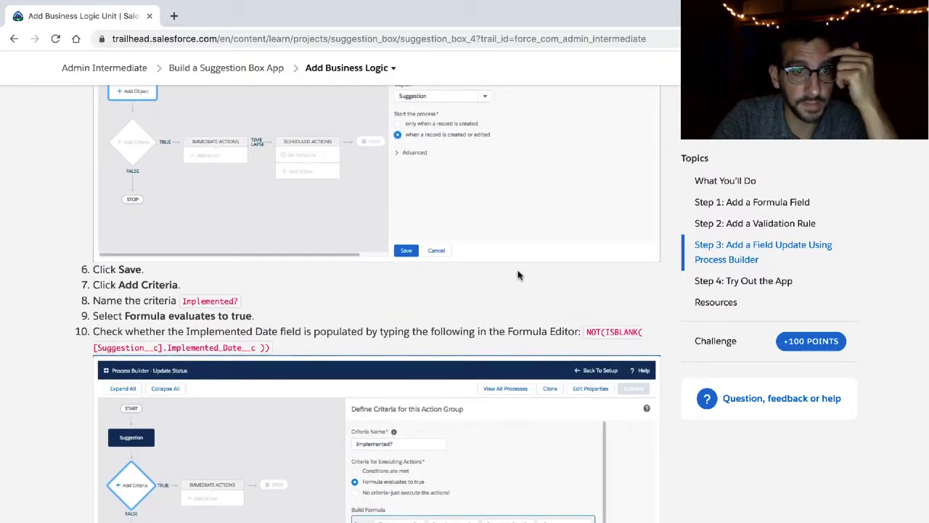
triple_click(518, 273)
key("ctrl+Right")
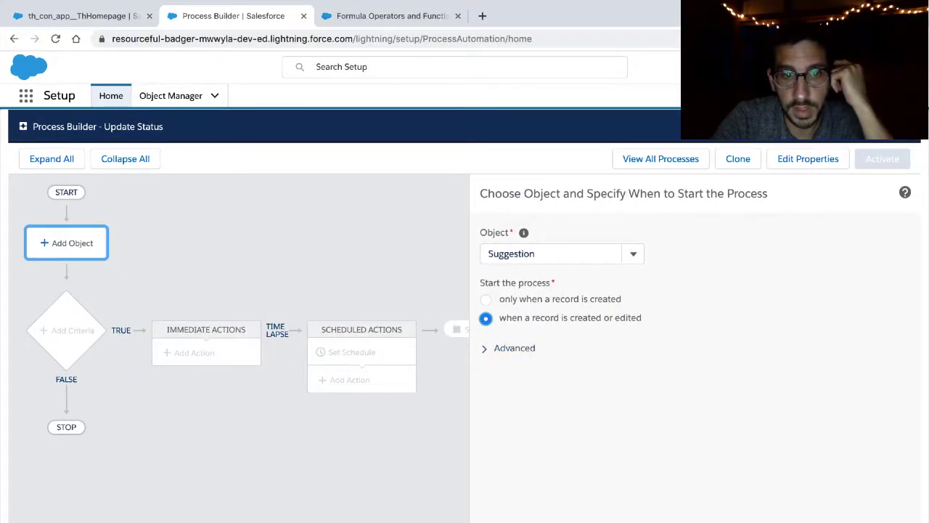
left_click(496, 520)
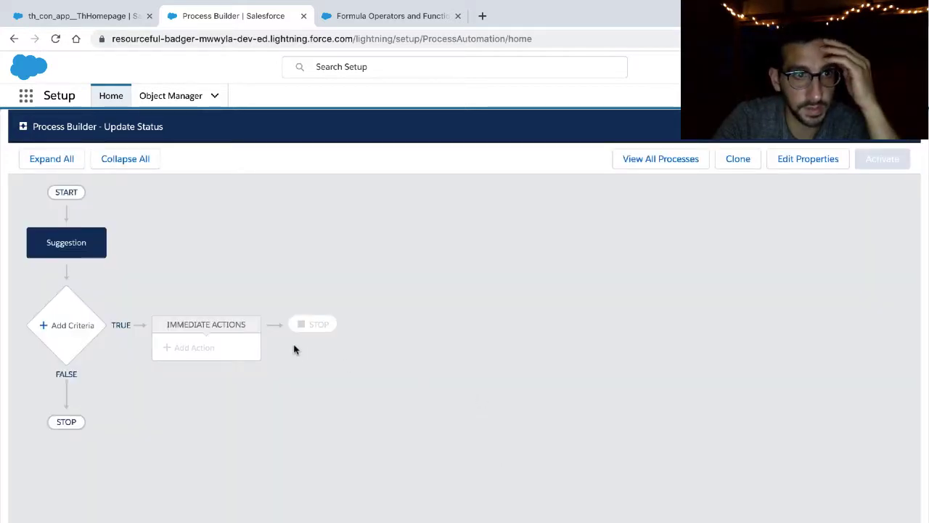
Add a criteria node named Implemented?
left_click(63, 324)
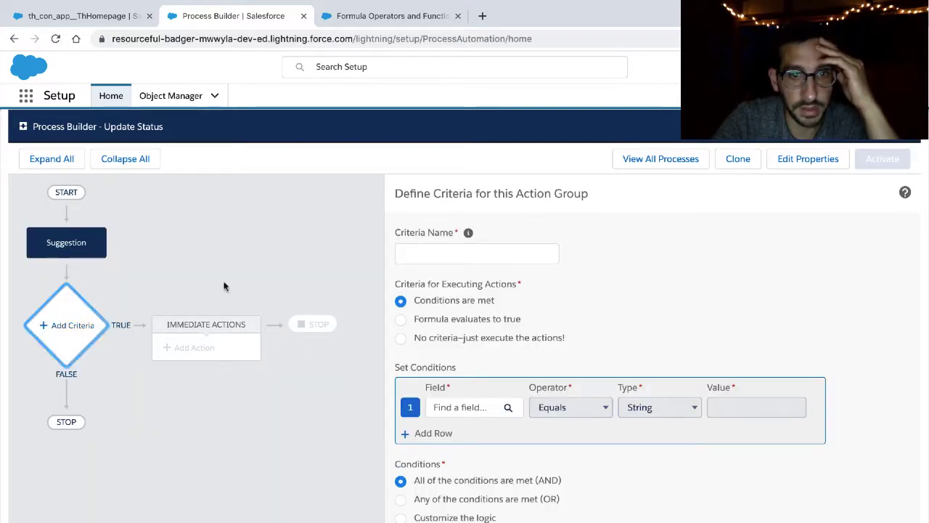
key("alt+Tab")
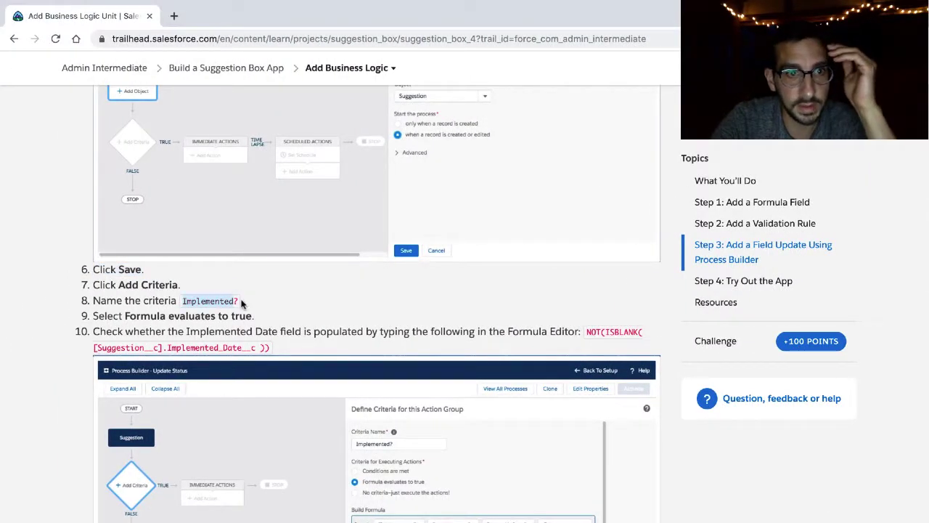
left_click_drag(238, 302, 177, 300)
key("ctrl+c")
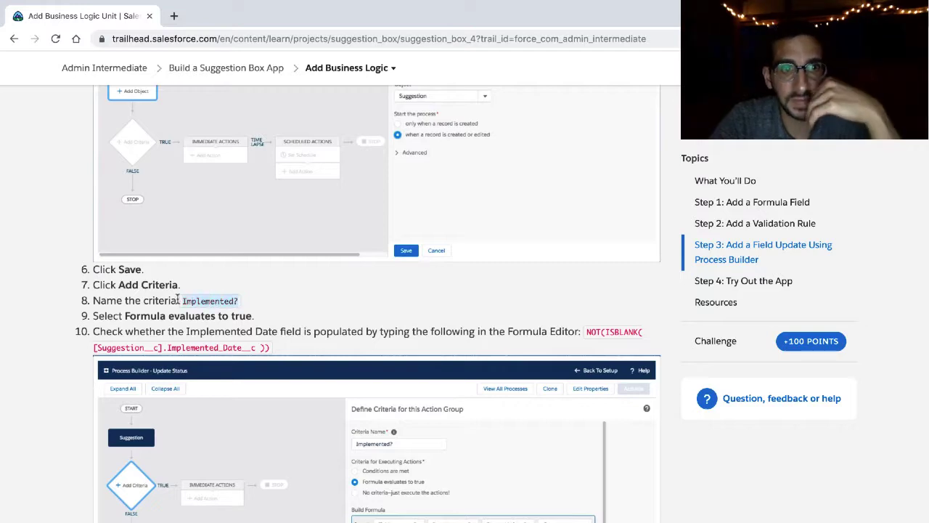
key("ctrl+Right")
left_click(427, 250)
key("ctrl+v")
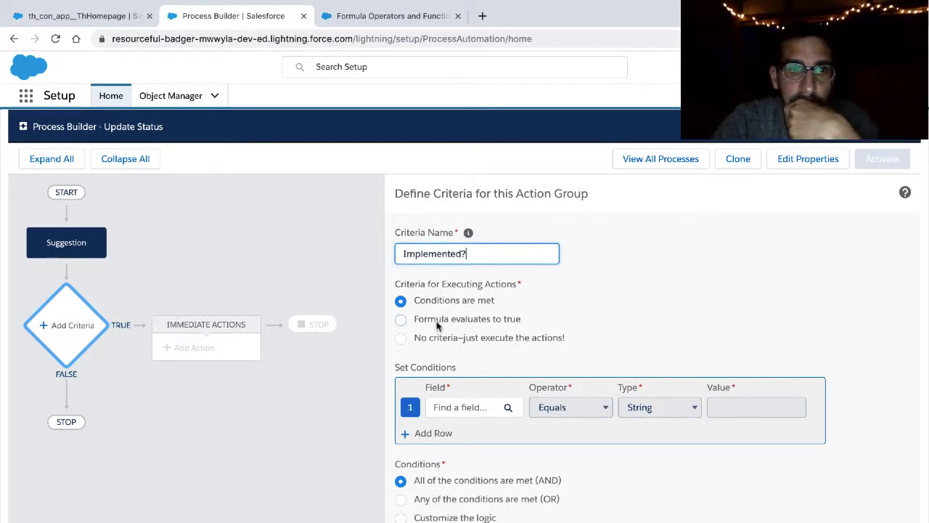
Set the criteria to run when a formula evaluates to true and copy the Implemented Date formula.
key("ctrl+Left")
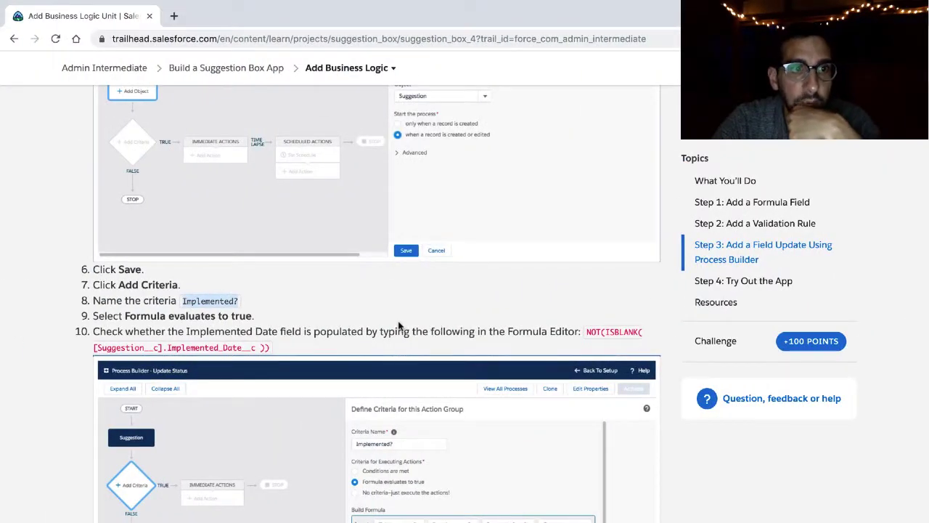
key("ctrl+Right")
double_click(436, 320)
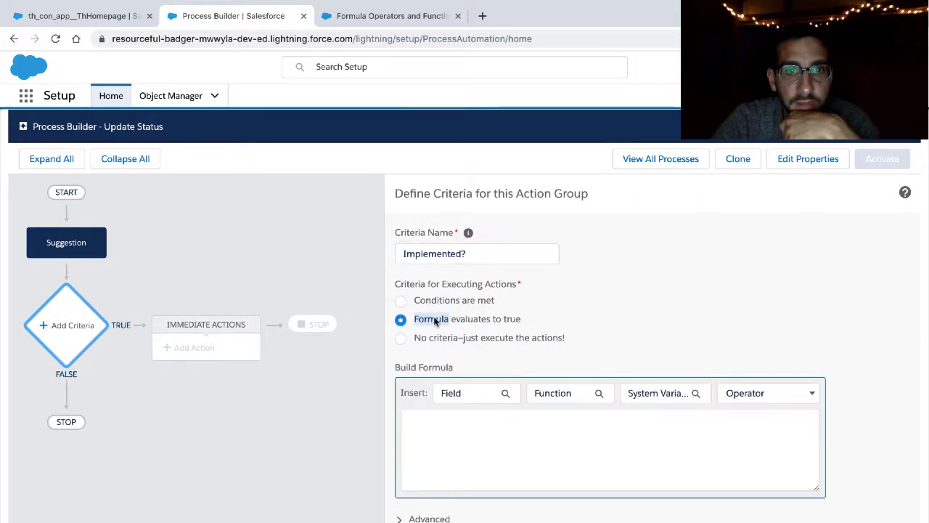
key("ctrl+Left")
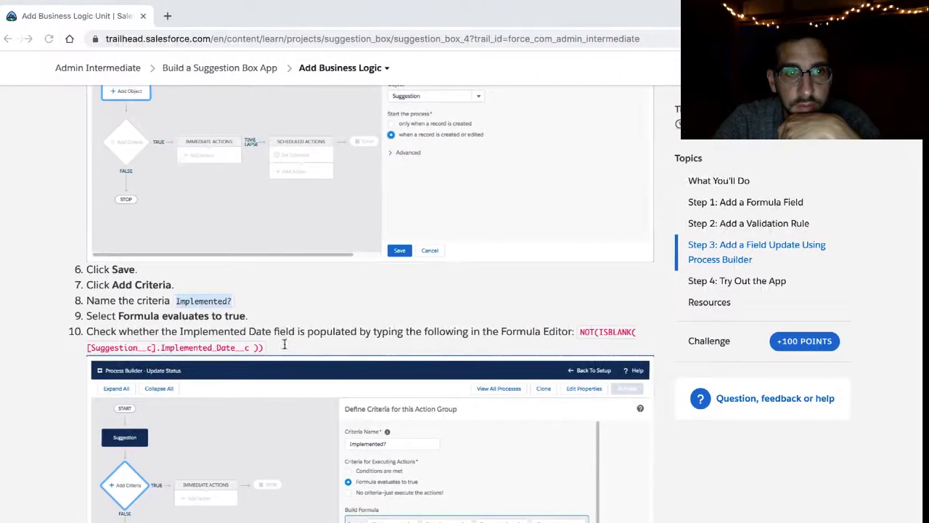
scroll(271, 347, "down", 3)
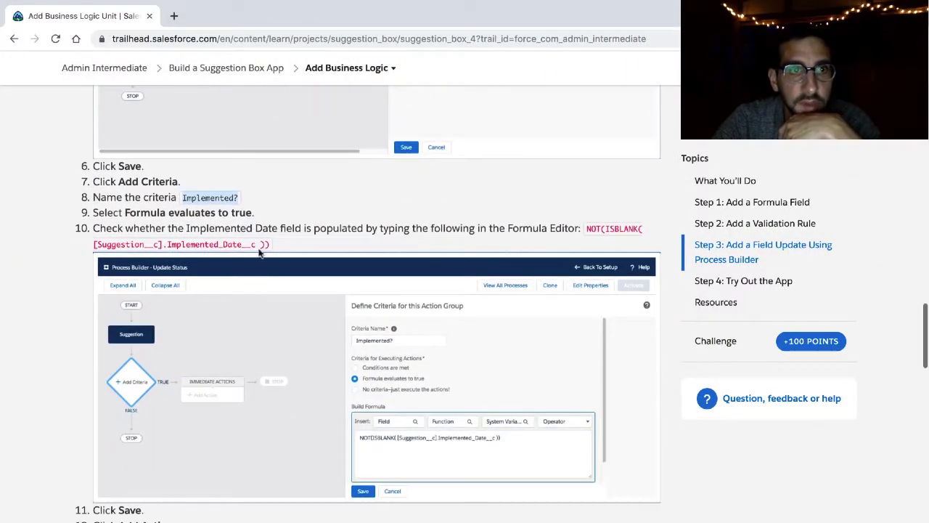
triple_click(267, 233)
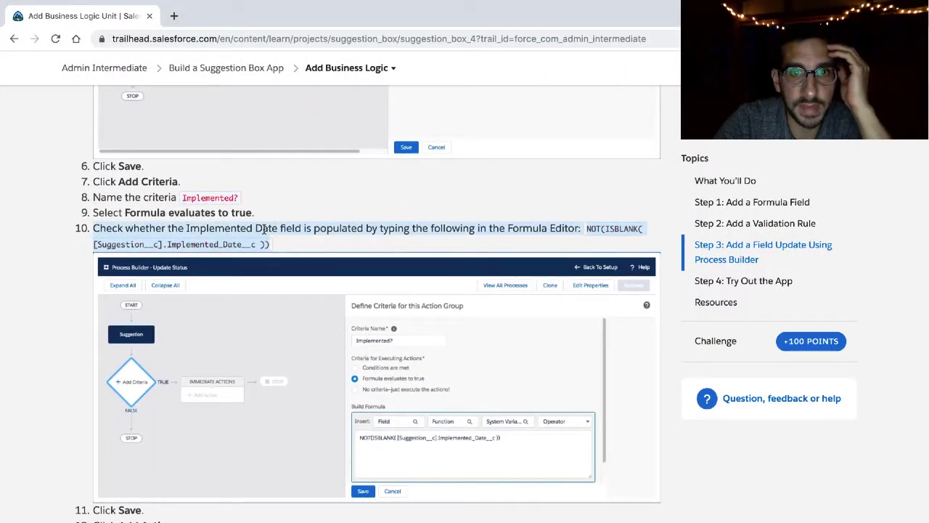
left_click(581, 226)
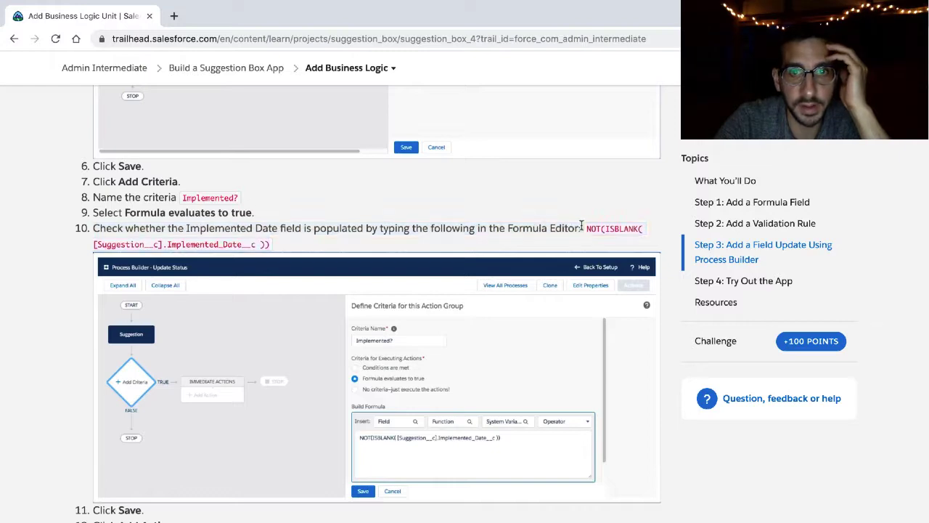
left_click_drag(587, 228, 599, 238)
key("ctrl+c")
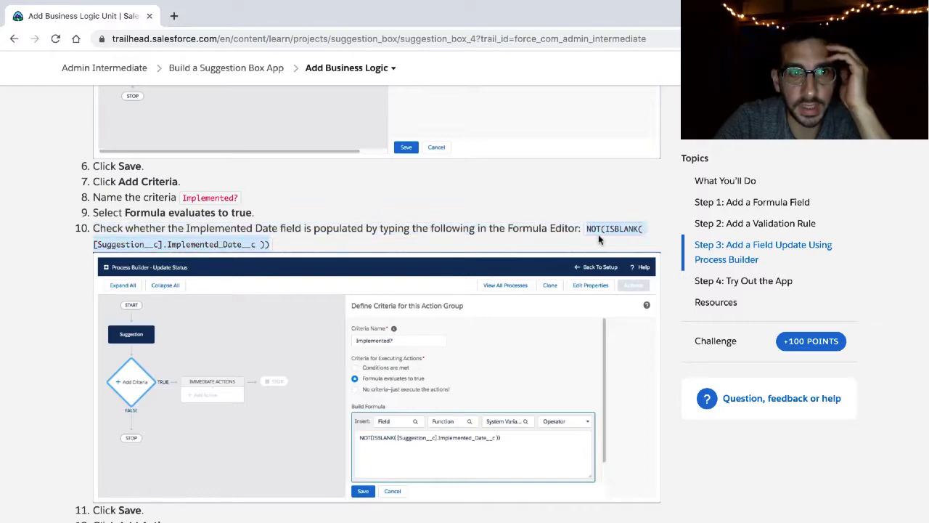
key("ctrl+Right")
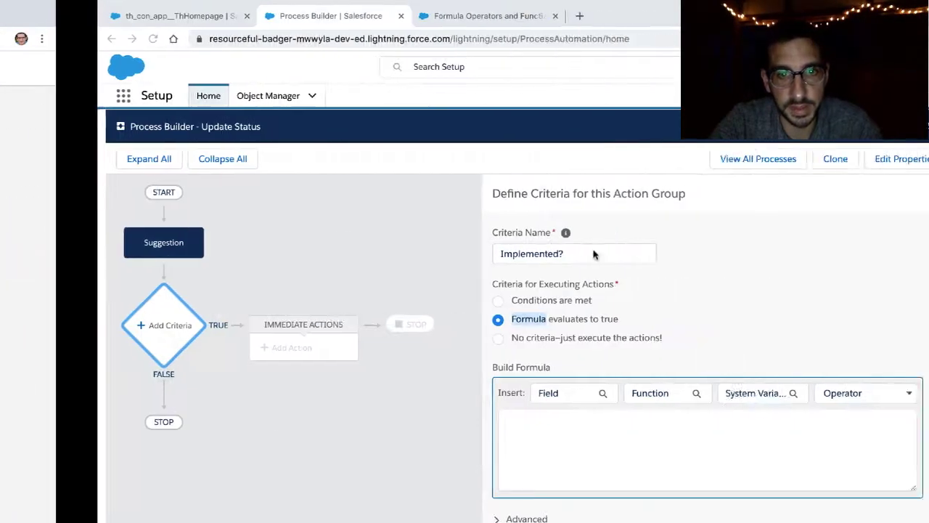
Paste NOT(ISBLANK([Suggestion__c].Implemented_Date__c)) as the Implemented? criteria formula.
left_click(533, 433)
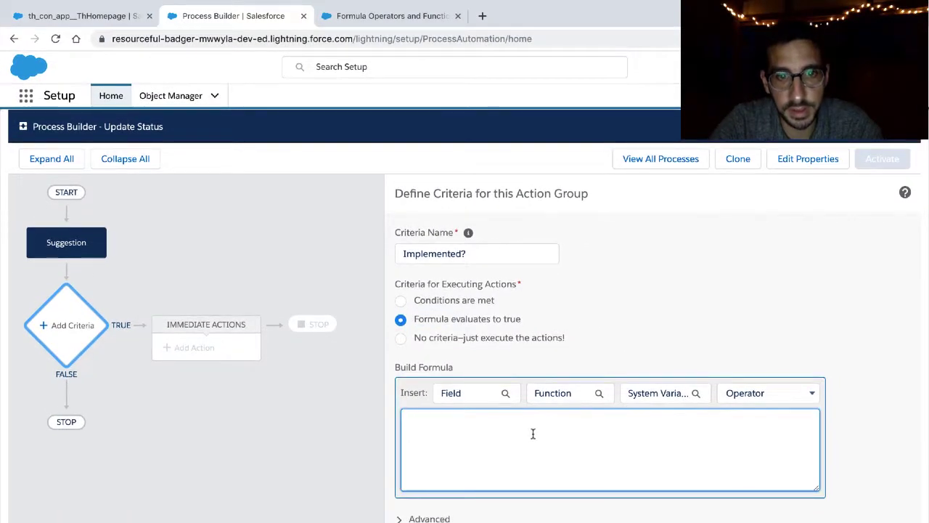
key("ctrl+v")
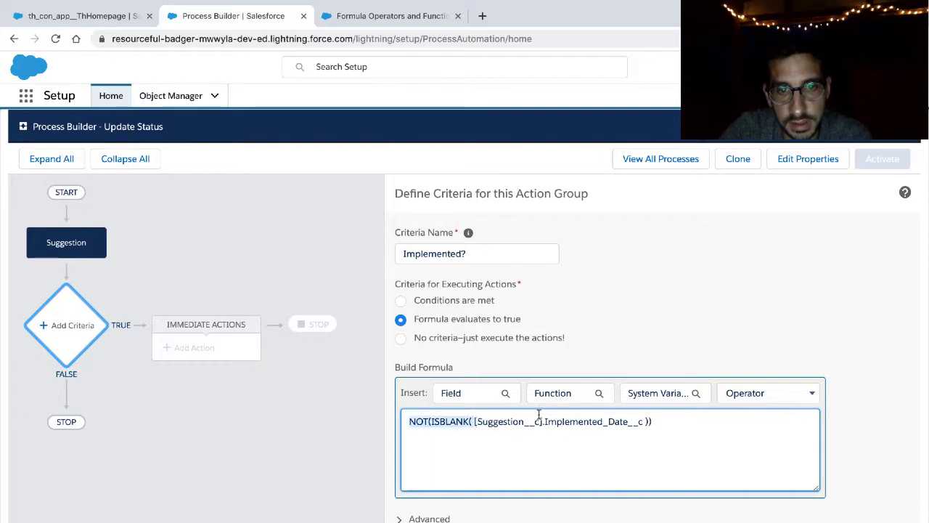
left_click_drag(474, 421, 642, 419)
left_click(444, 426)
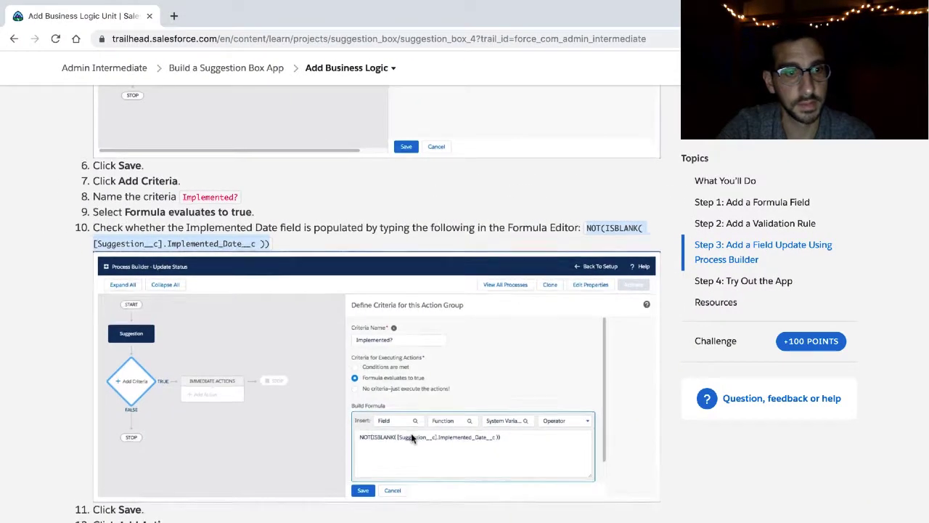
Scroll the Trailhead unit to the Add Action instruction in steps 11–13.
scroll(411, 433, "down", 4)
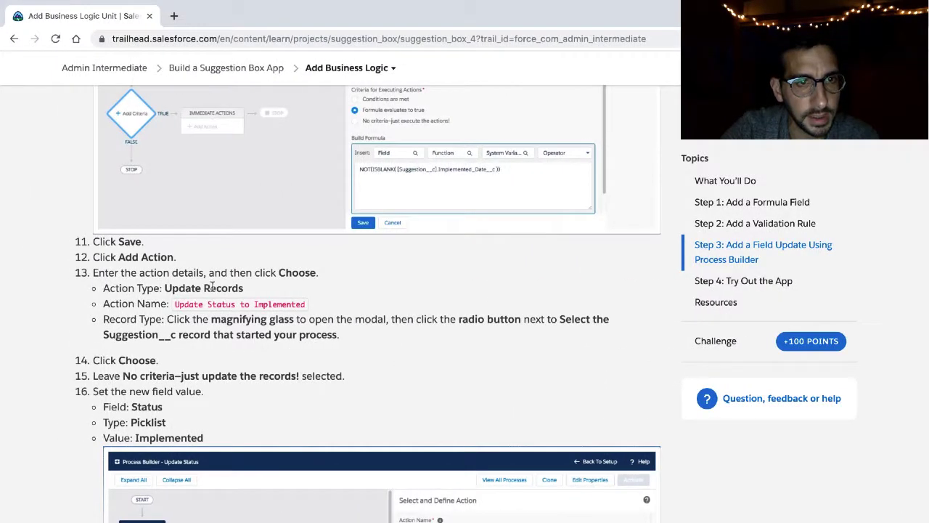
double_click(162, 253)
triple_click(163, 253)
left_click(162, 252)
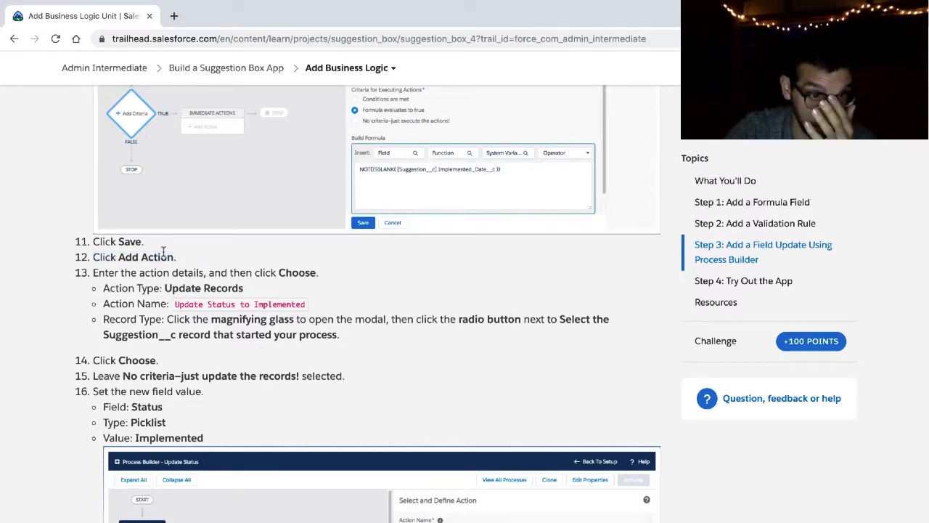
Add an action to the Implemented? criteria and copy the name Update Status to Implemented.
key("ctrl+Right")
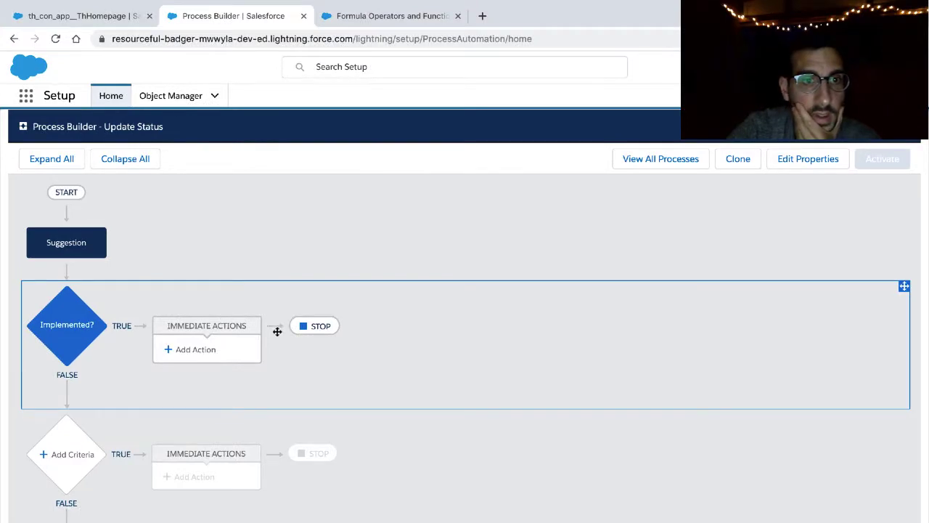
left_click(203, 352)
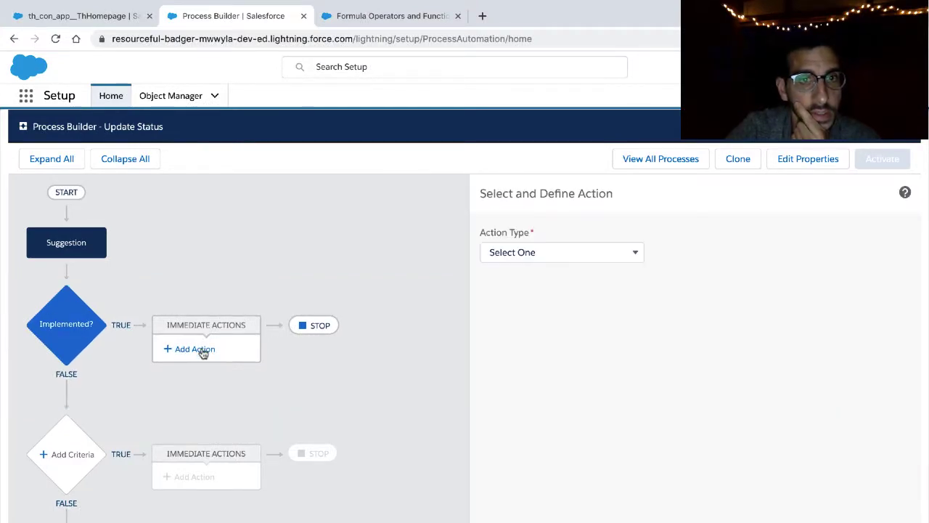
key("ctrl+Left")
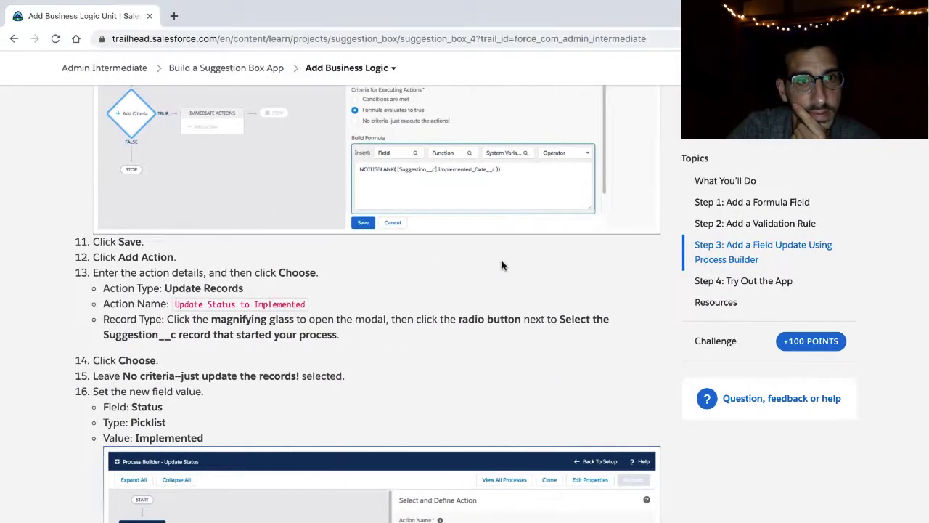
triple_click(266, 270)
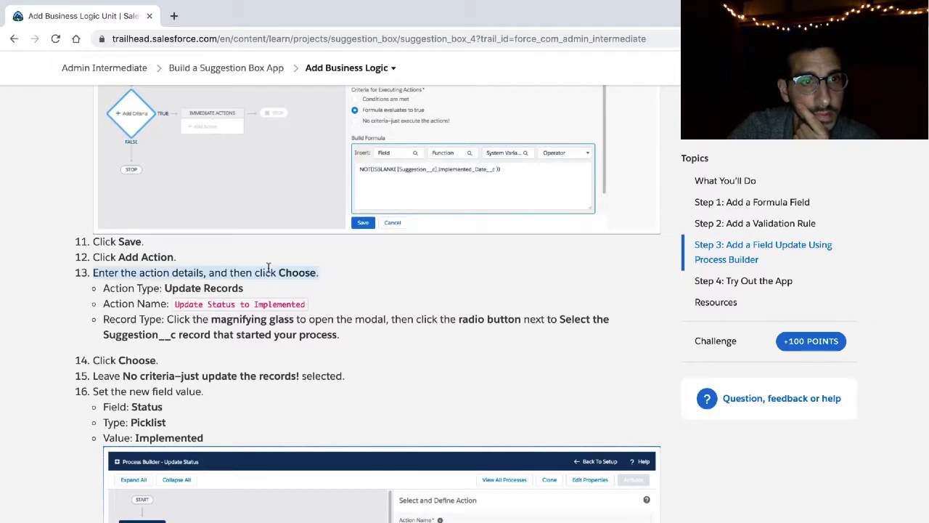
left_click(240, 287)
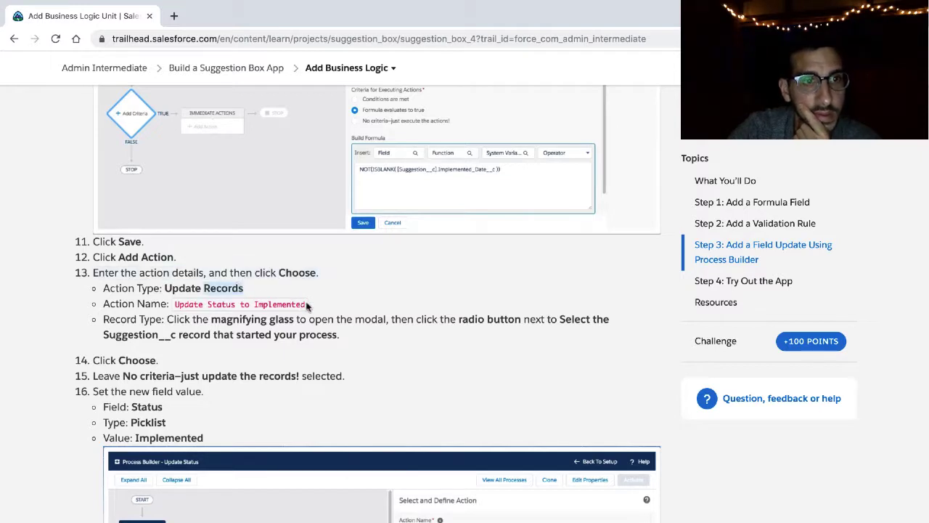
left_click_drag(305, 304, 184, 300)
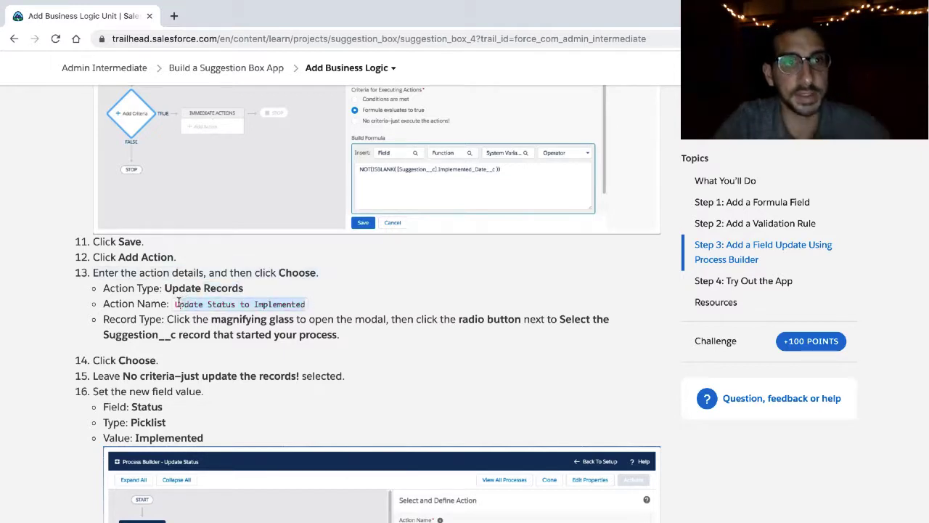
left_click_drag(178, 303, 175, 308)
key("ctrl+c")
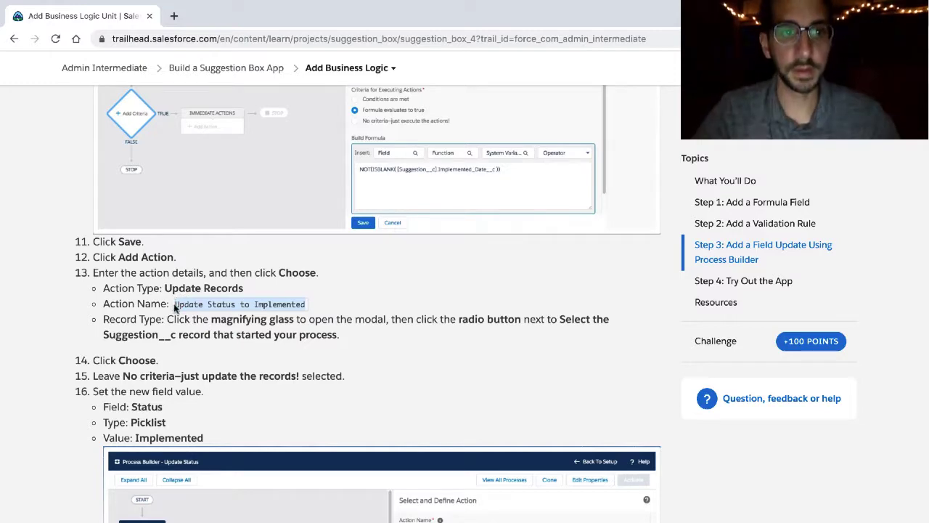
key("alt+Tab")
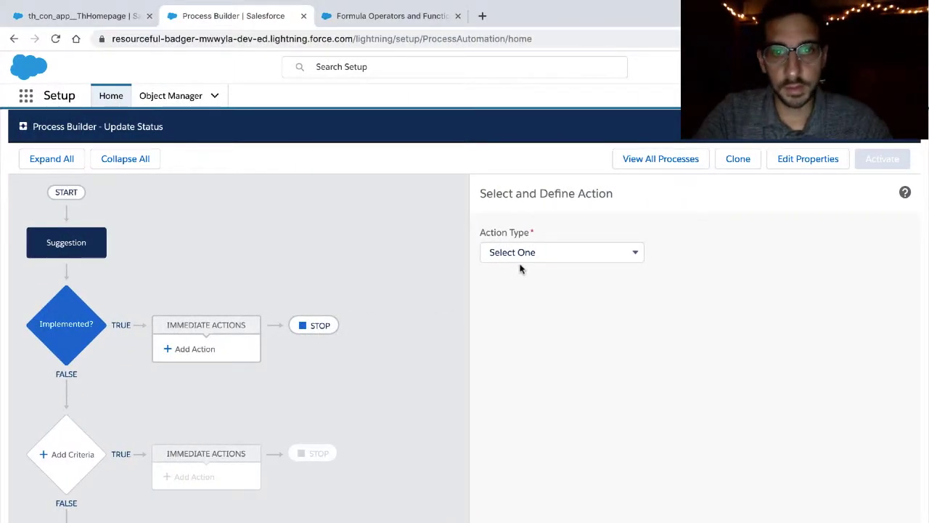
Make it an Update Records action named Update Status to Implemented and open the record chooser.
left_click(520, 260)
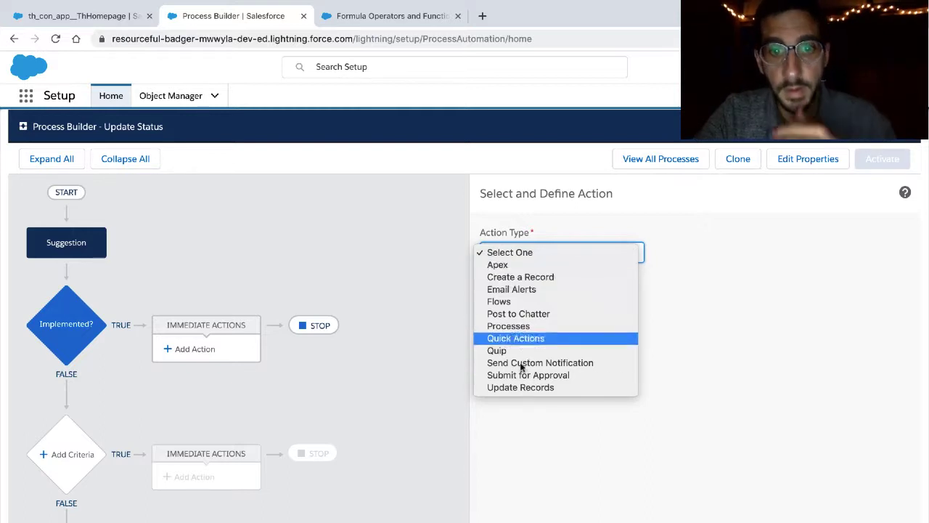
left_click(521, 387)
left_click(531, 307)
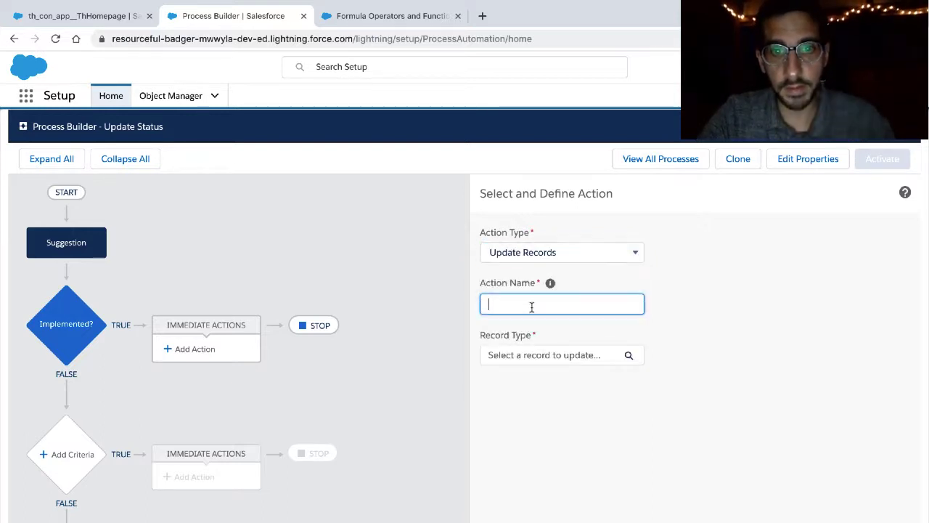
key("ctrl+v")
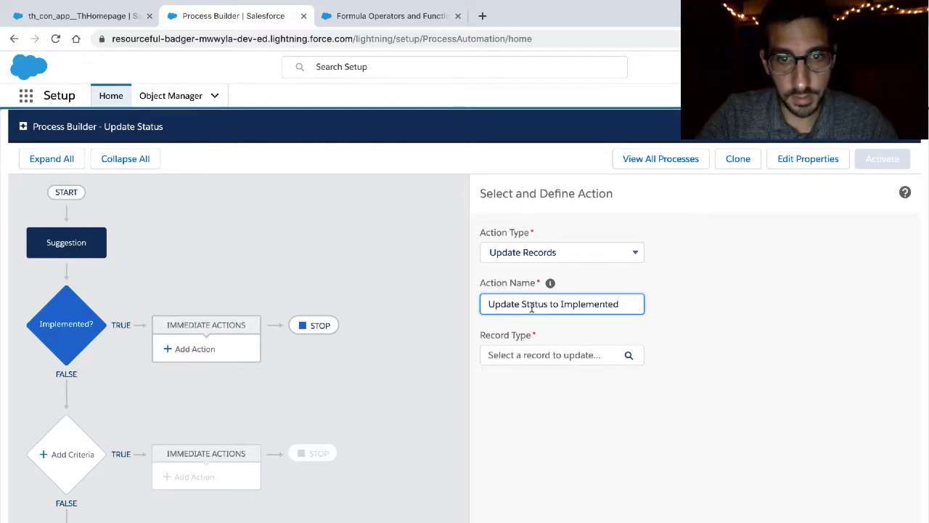
key("ctrl+Left")
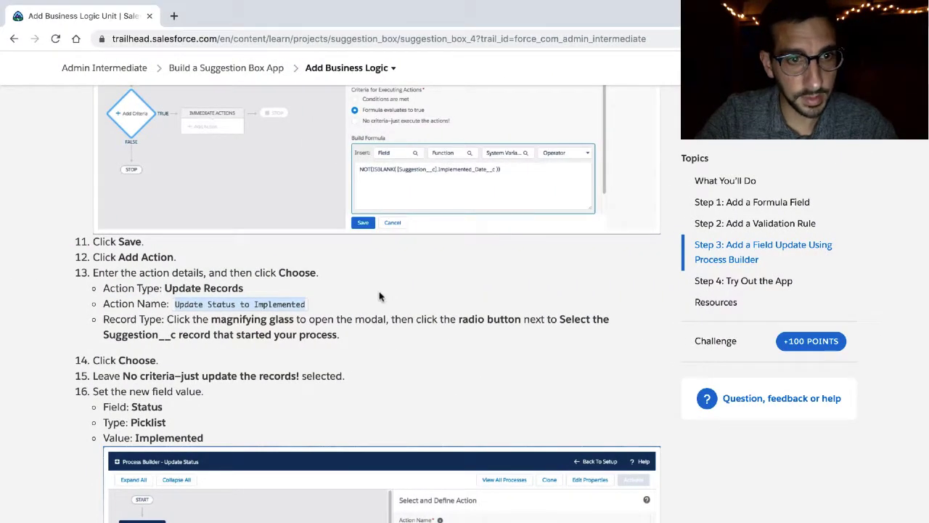
left_click(330, 327)
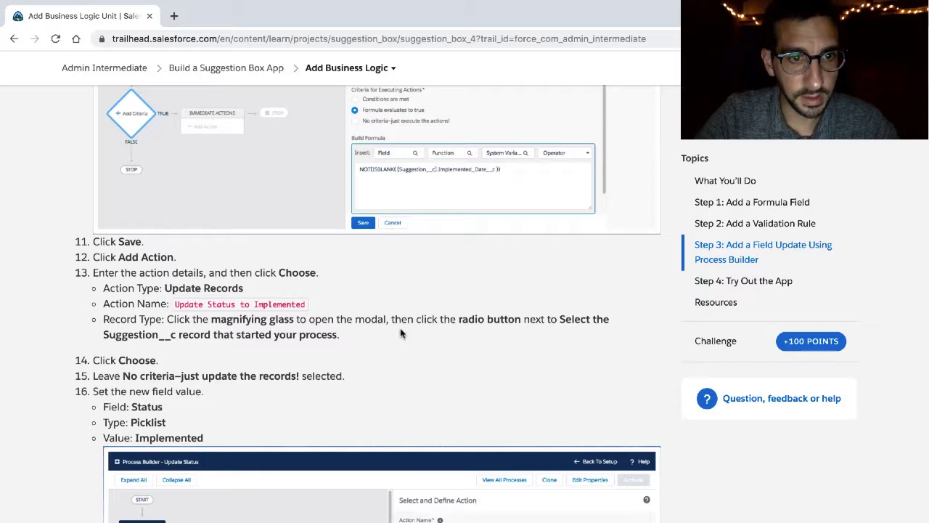
key("ctrl+Right")
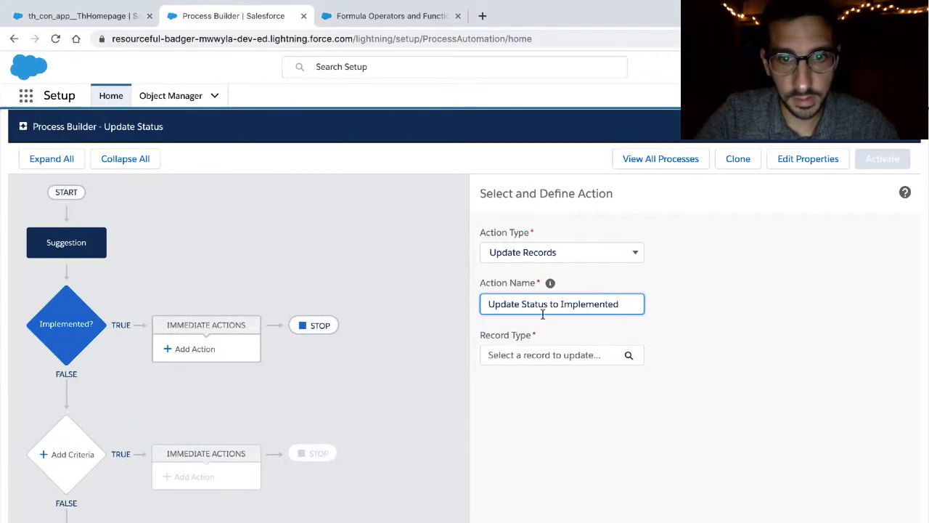
left_click(614, 355)
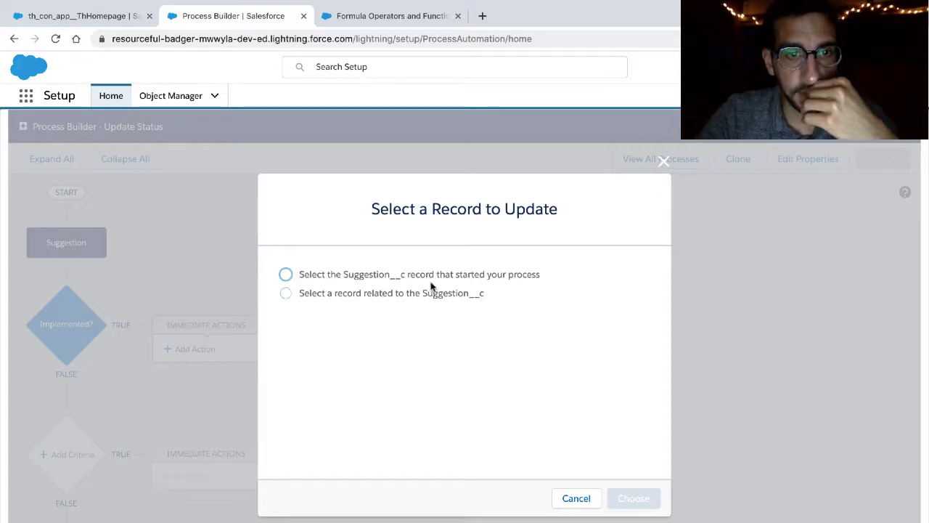
Target the [Suggestion__c] record that started the process, keeping 'No criteria—just update the records!'.
left_click(431, 280)
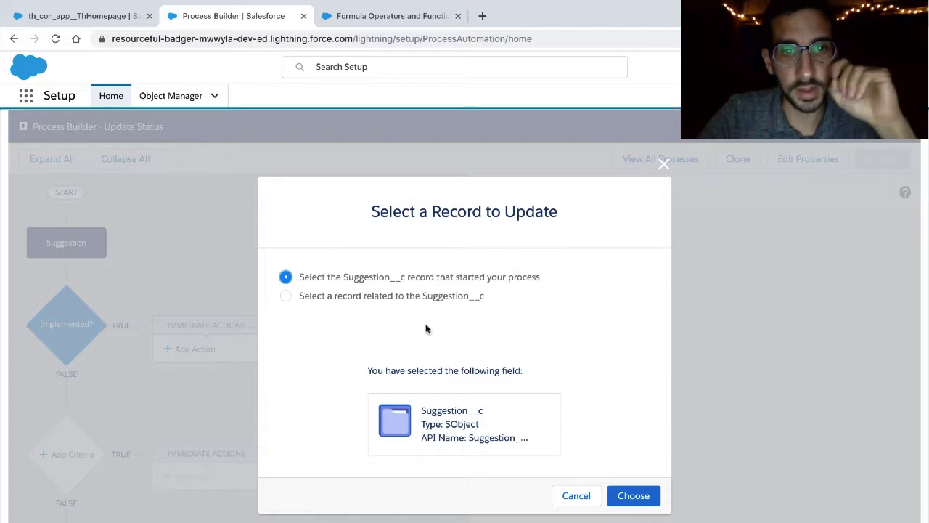
key("ctrl+Left")
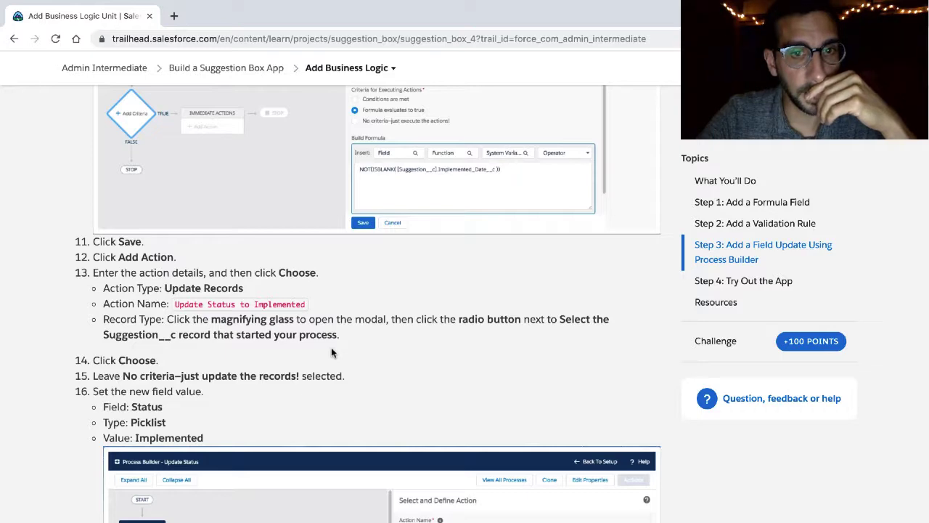
key("ctrl+Right")
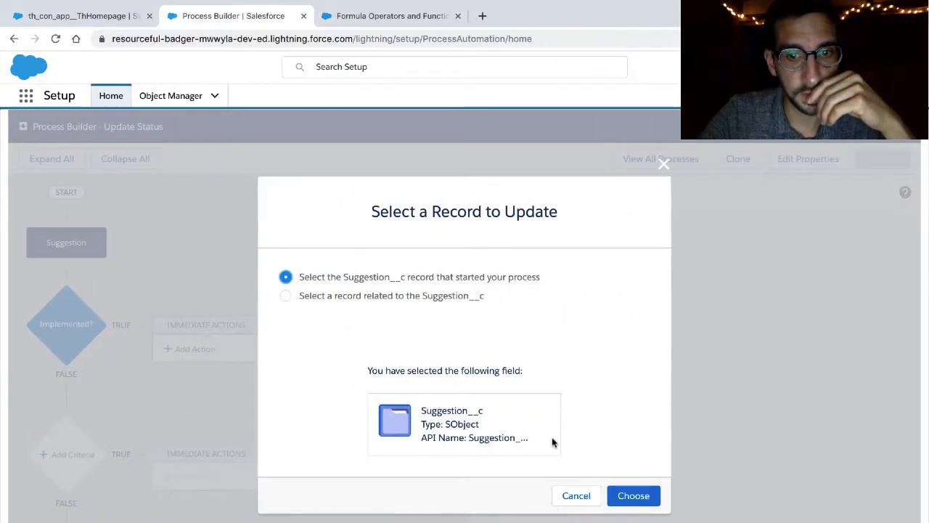
left_click(626, 494)
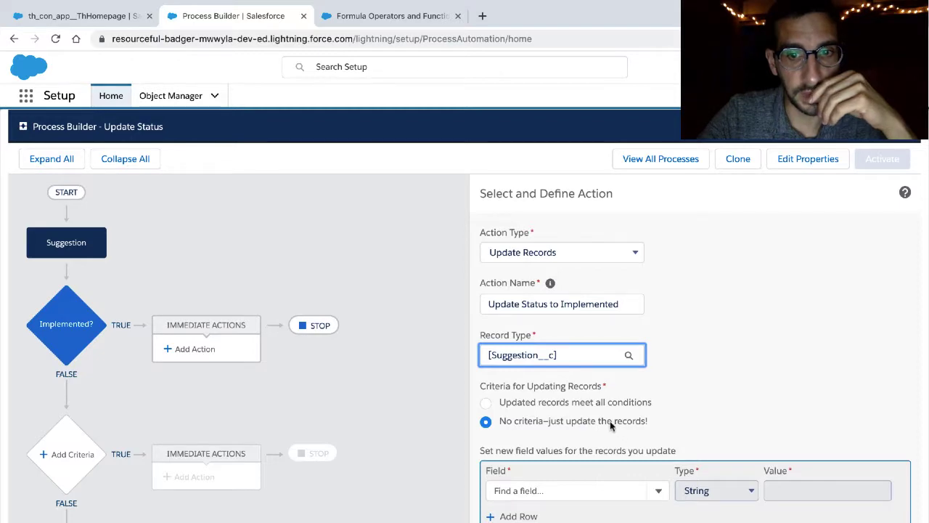
double_click(600, 423)
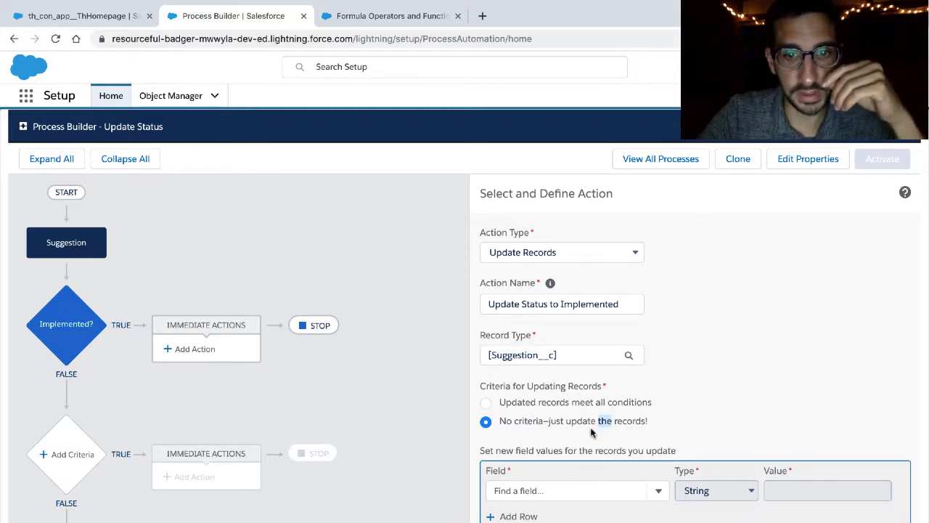
key("ctrl+Left")
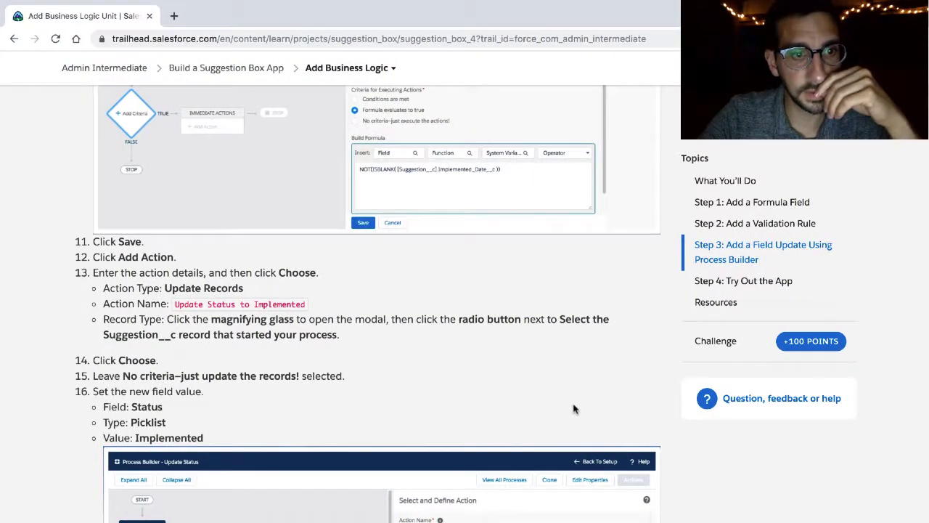
scroll(573, 408, "down", 2)
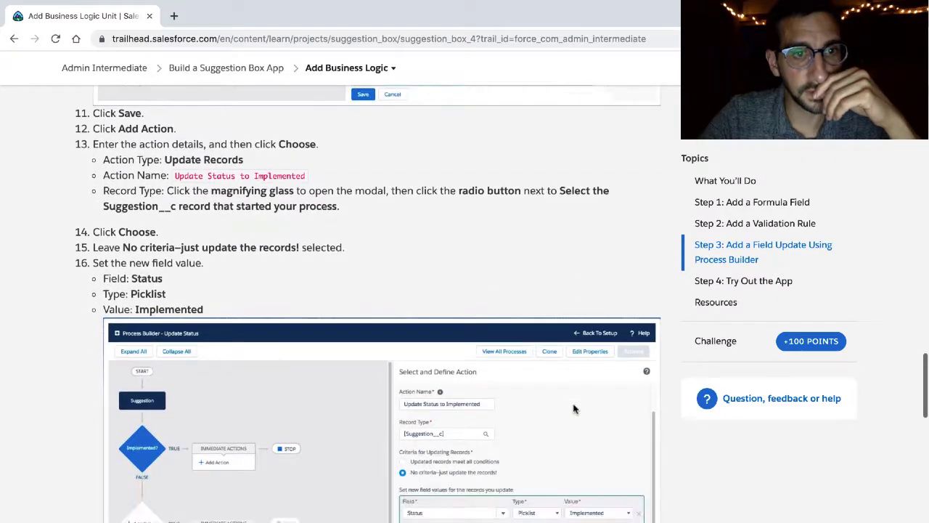
Review Trailhead steps 15 and 16 describing the update action's field values.
scroll(378, 291, "down", 1)
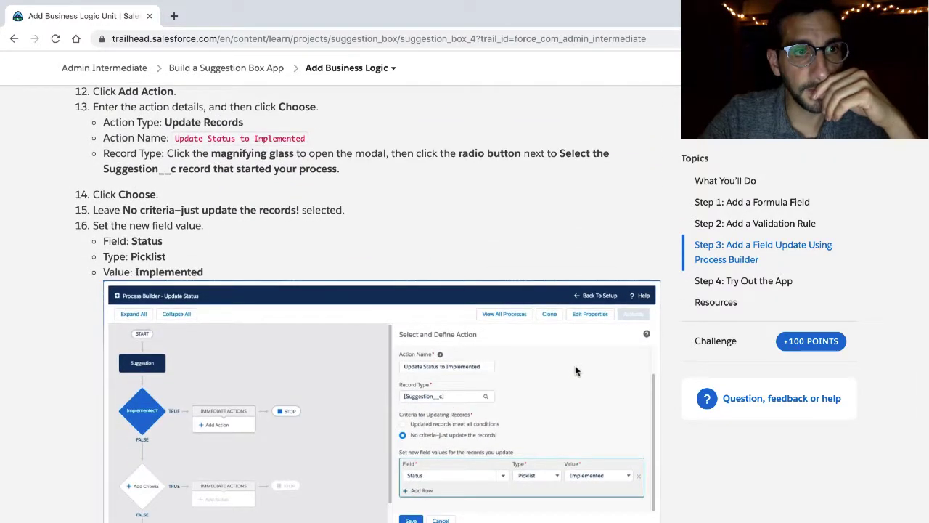
key("ctrl+Right")
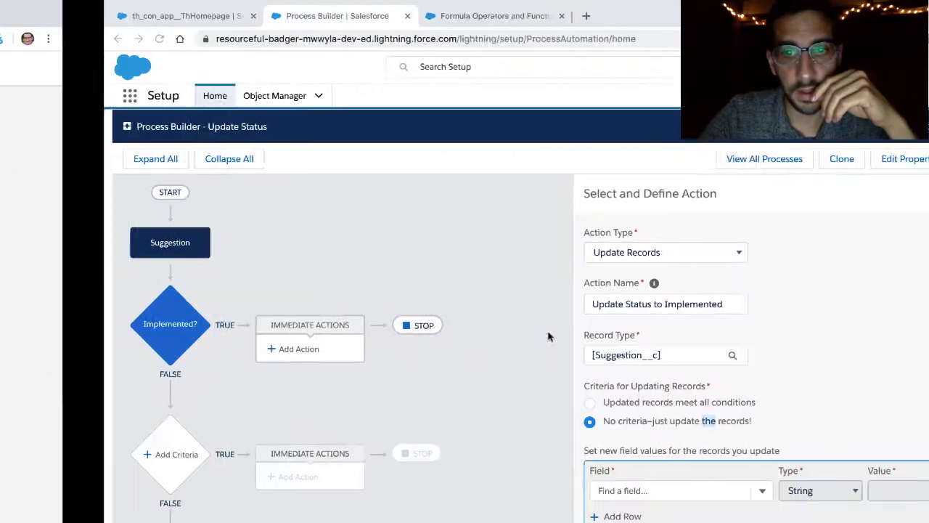
key("ctrl+Left")
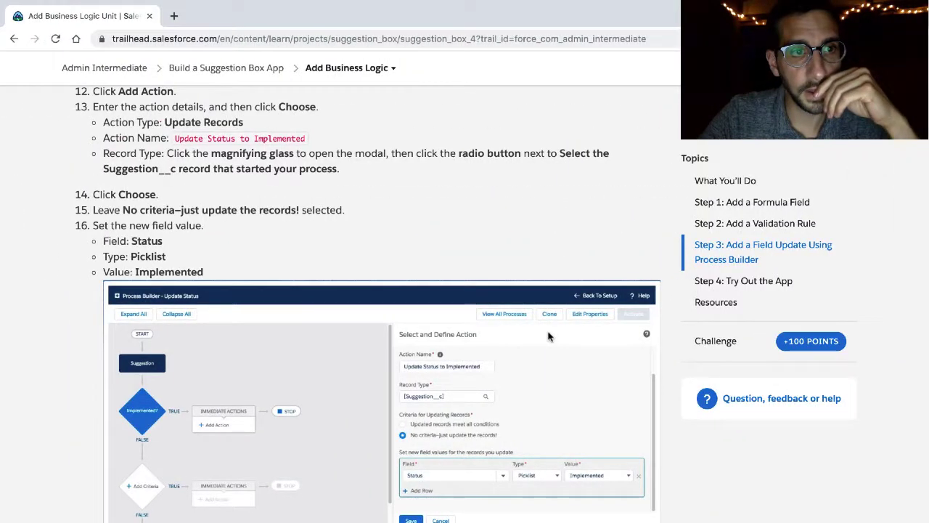
triple_click(314, 210)
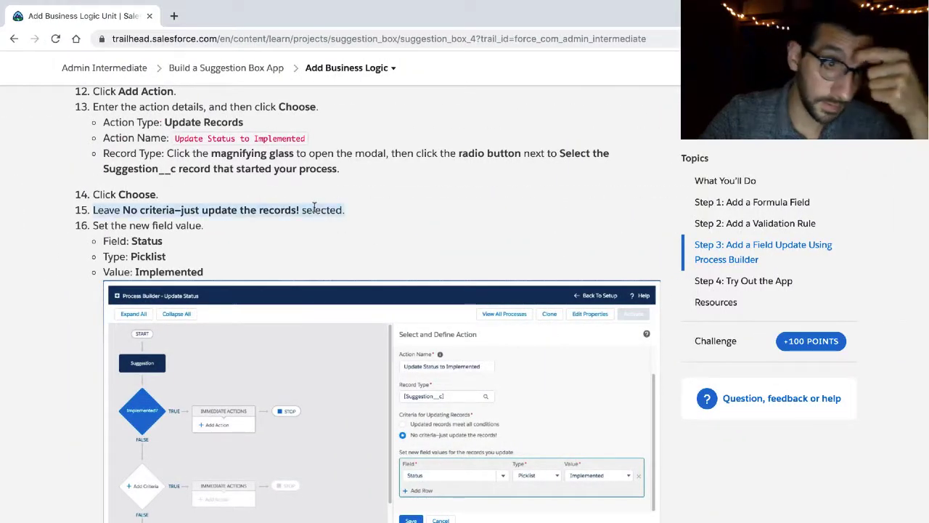
triple_click(167, 225)
left_click(151, 242)
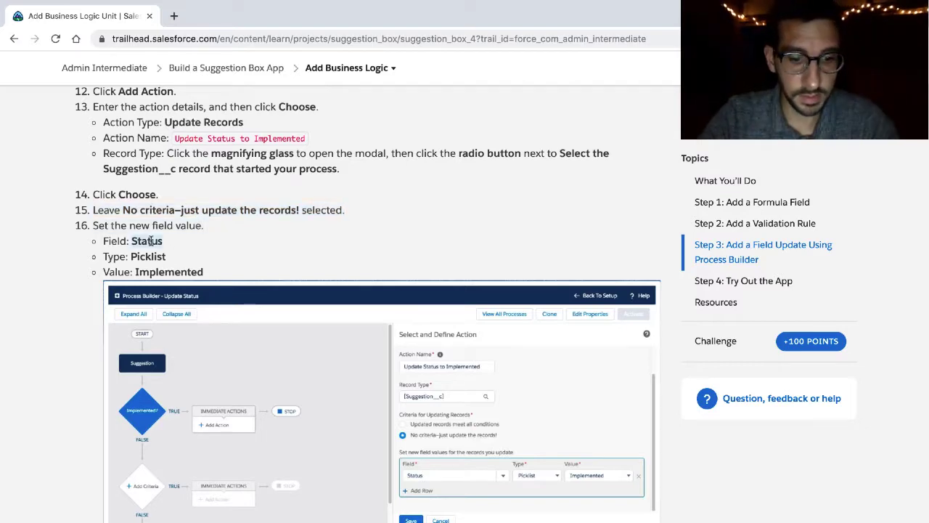
key("ctrl+Right")
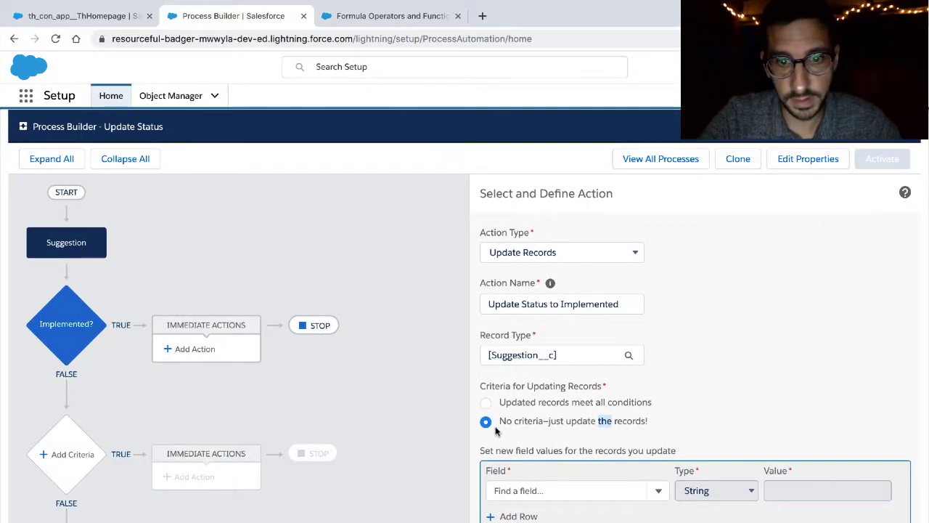
Set the action's field to Status and its picklist value to Implemented.
left_click(516, 491)
type("Status")
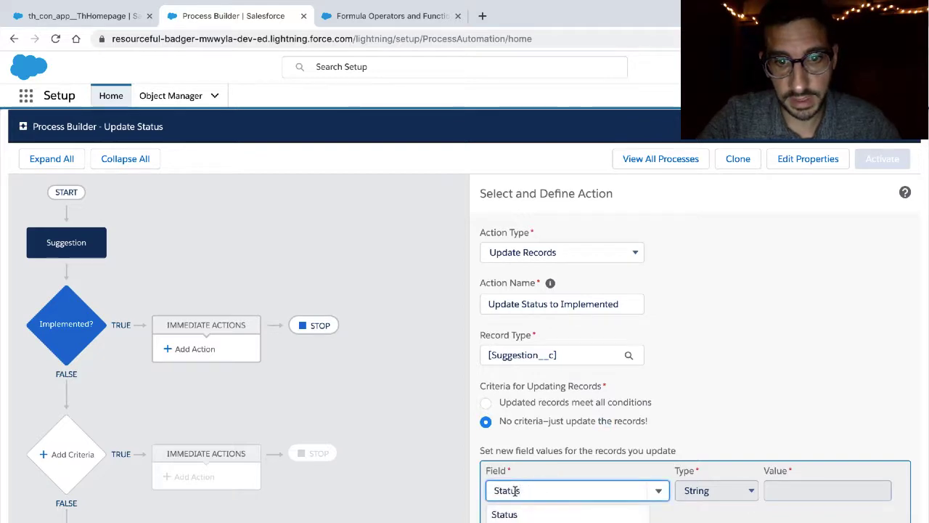
left_click(513, 516)
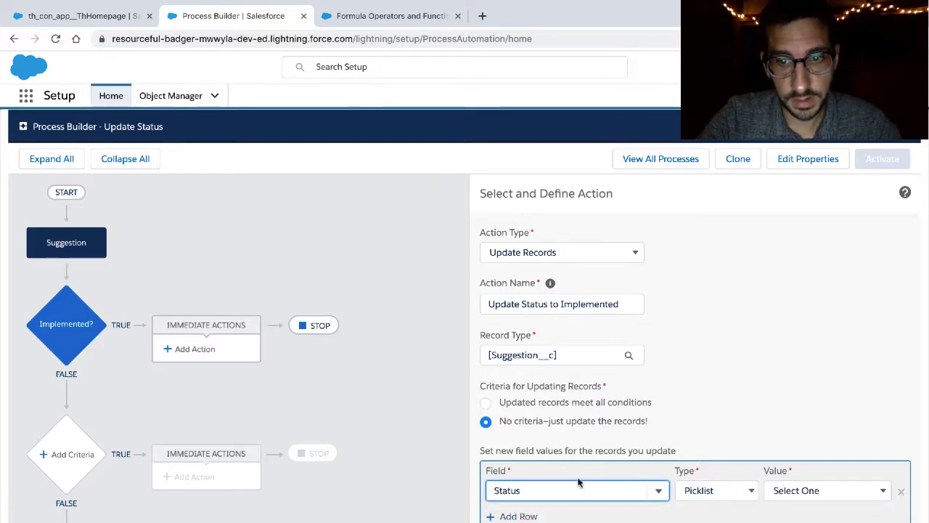
key("ctrl+Left")
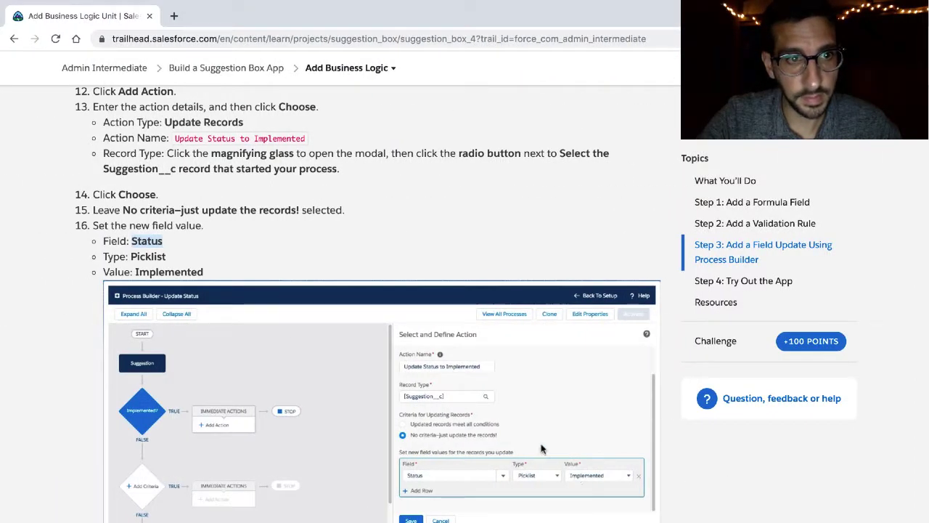
key("ctrl+Right")
left_click(803, 491)
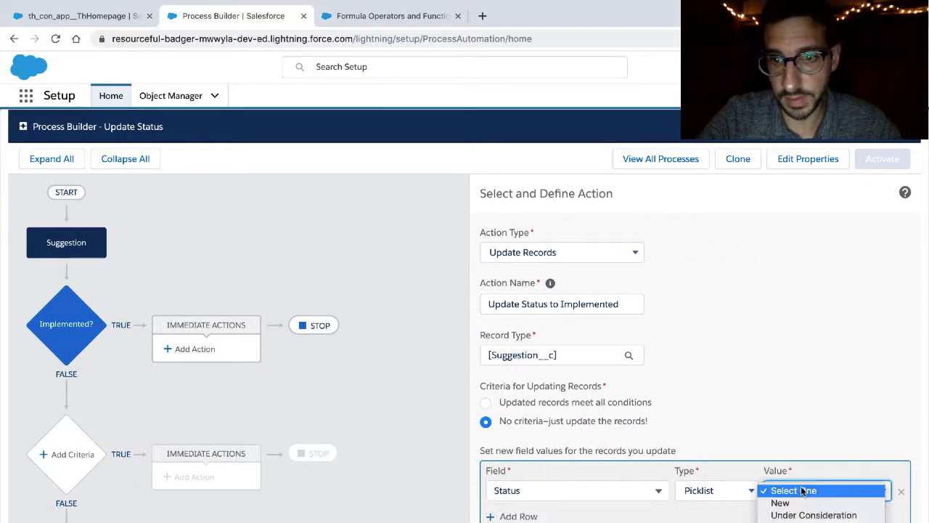
left_click(813, 522)
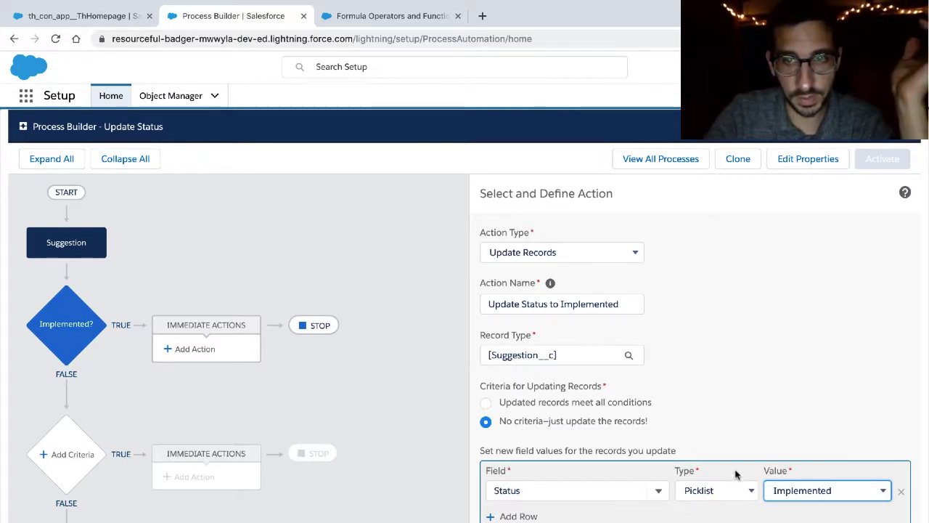
Compare the Type: Picklist and Value: Implemented settings against the Trailhead instructions.
key("ctrl+Left")
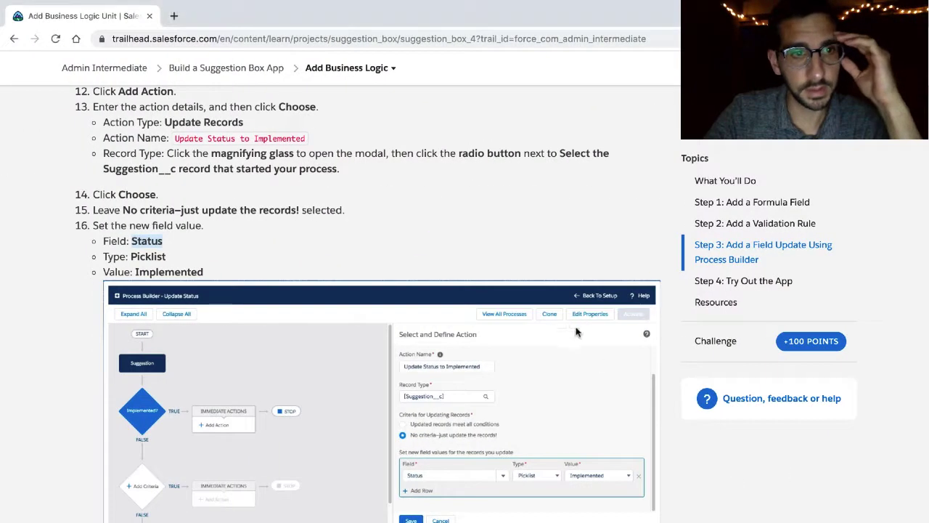
triple_click(158, 258)
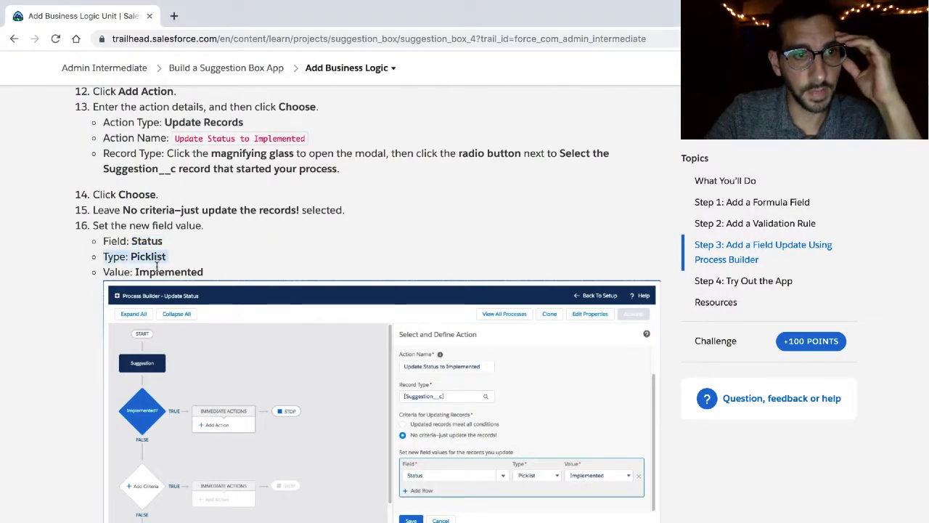
triple_click(158, 271)
scroll(158, 269, "down", 5)
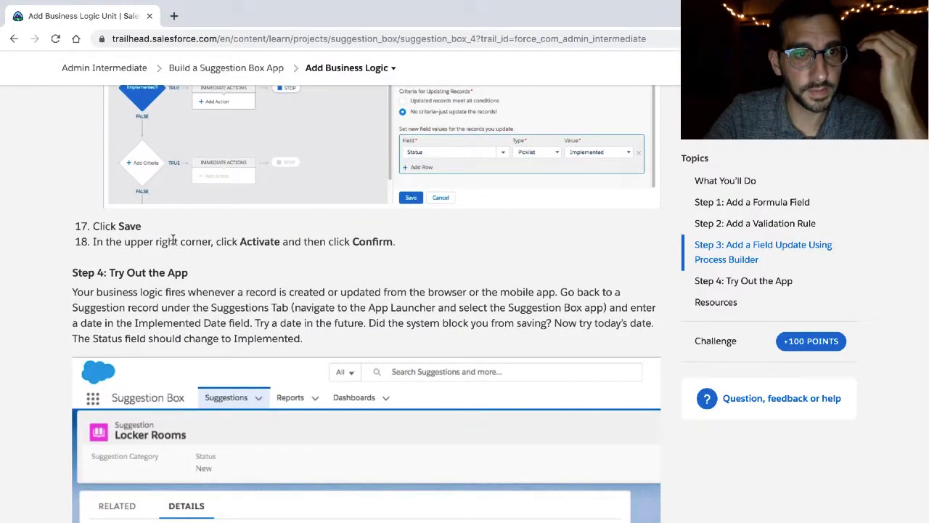
Activate the Update Status process and confirm it in the Activate Version dialog.
triple_click(173, 241)
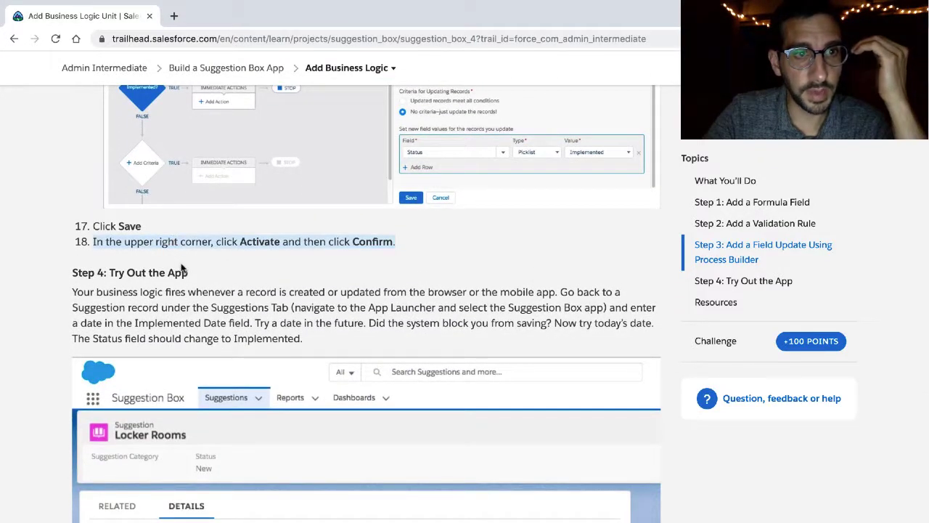
key("ctrl+Right")
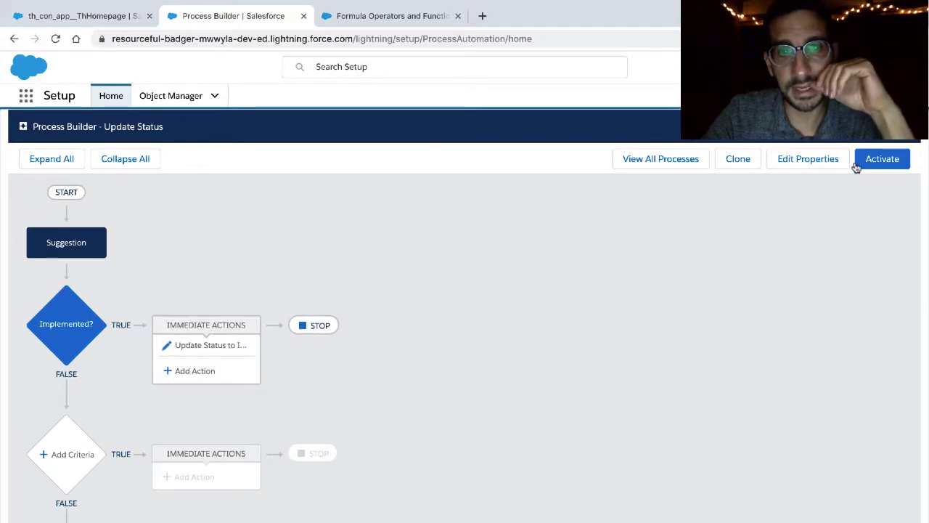
left_click(889, 156)
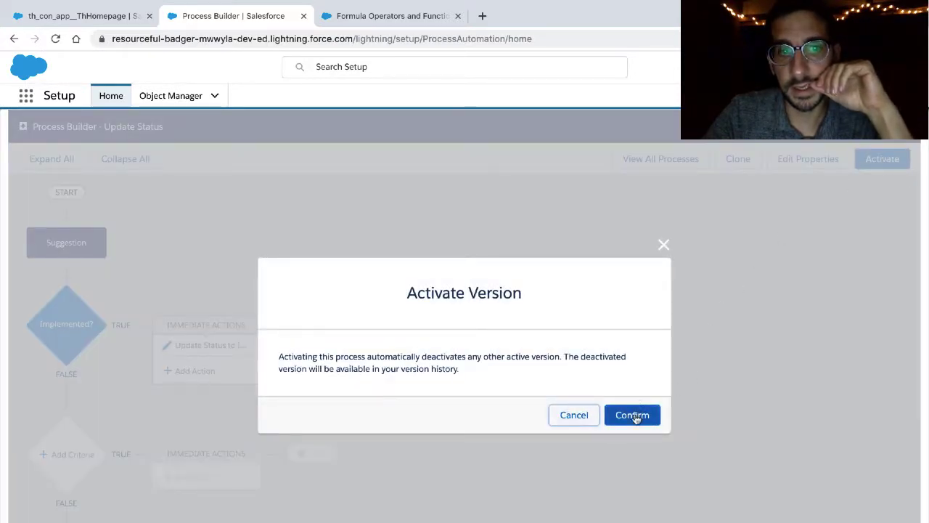
left_click(632, 415)
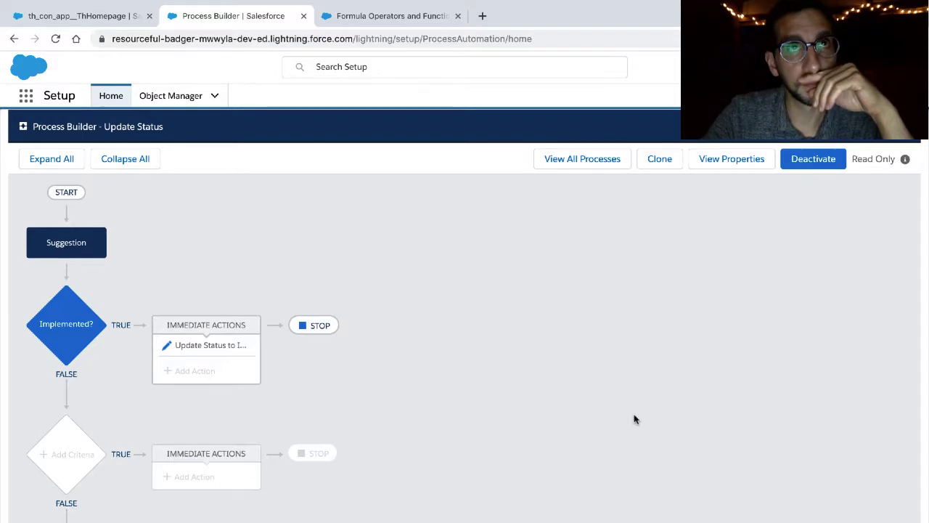
key("ctrl+Left")
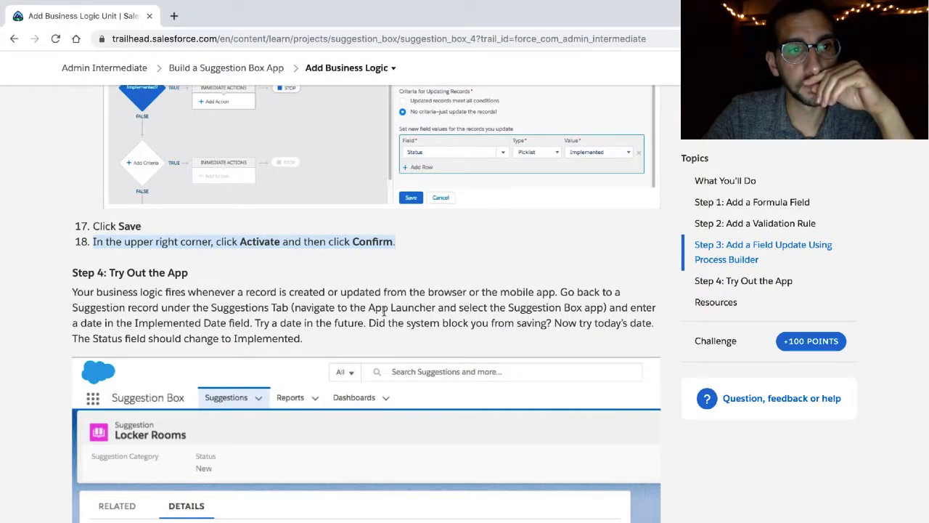
Scroll Trailhead to Step 4 and read the paragraph on testing the Implemented Date.
scroll(384, 311, "down", 3)
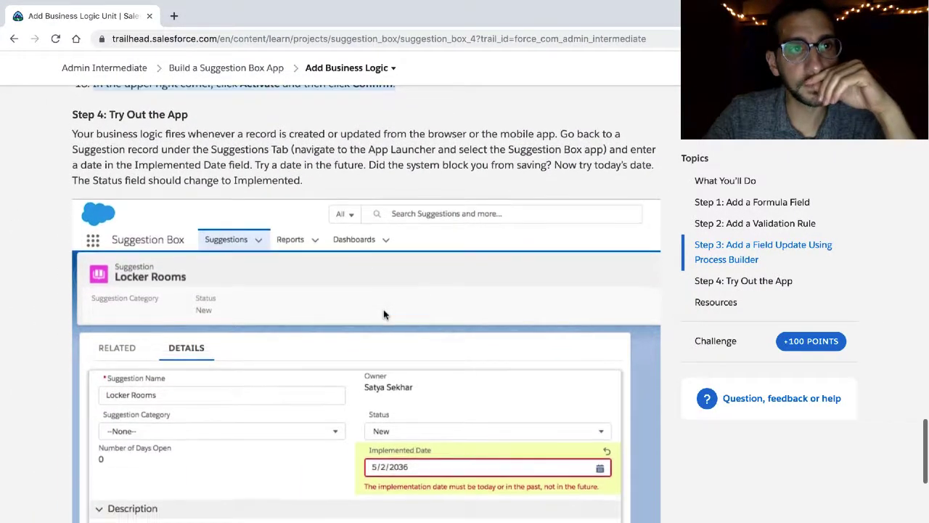
triple_click(282, 146)
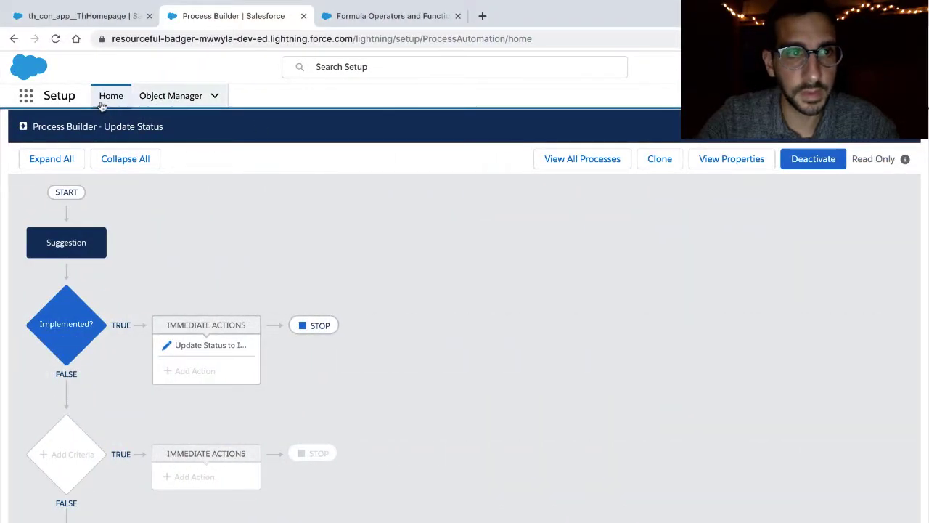
Launch the Suggestion Box app from the App Launcher and open the Great app record.
left_click(28, 98)
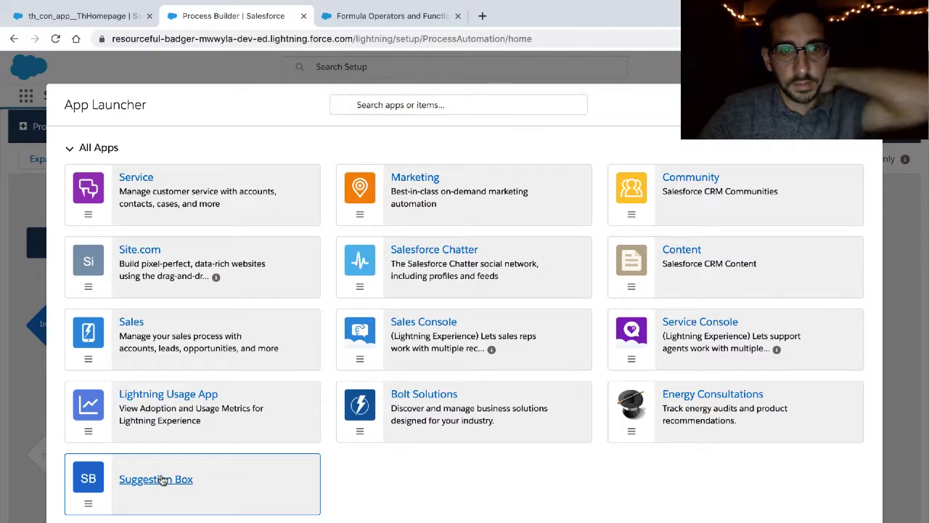
left_click(156, 479)
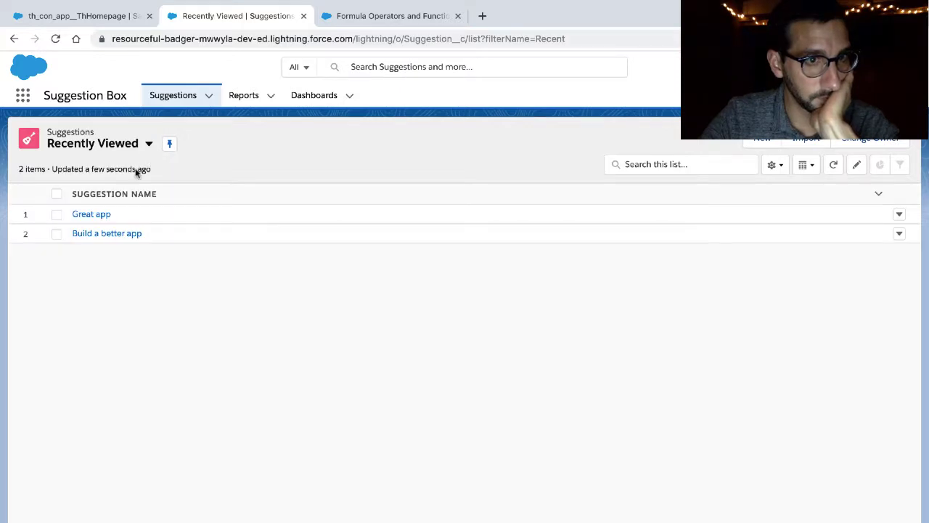
left_click(92, 215)
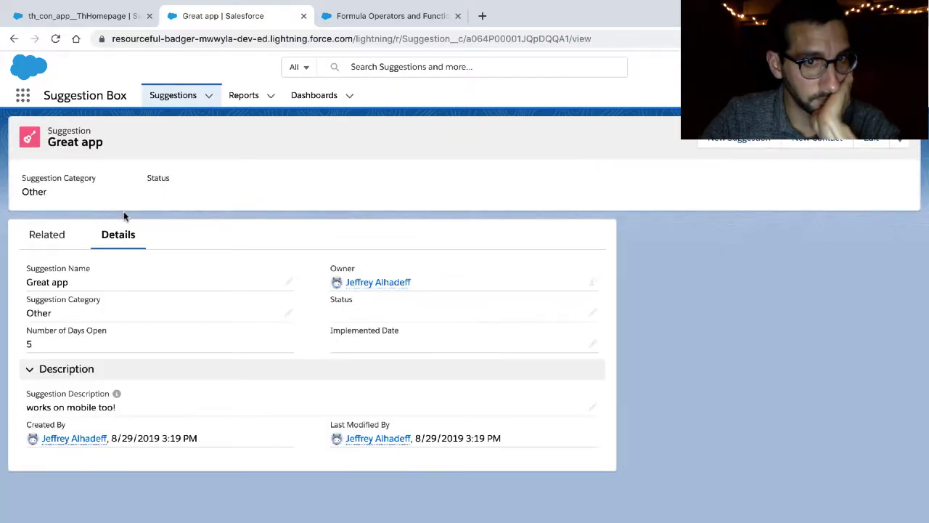
Try saving Great app with a future Implemented Date of 9/30/2019 to trigger the error.
left_click(594, 347)
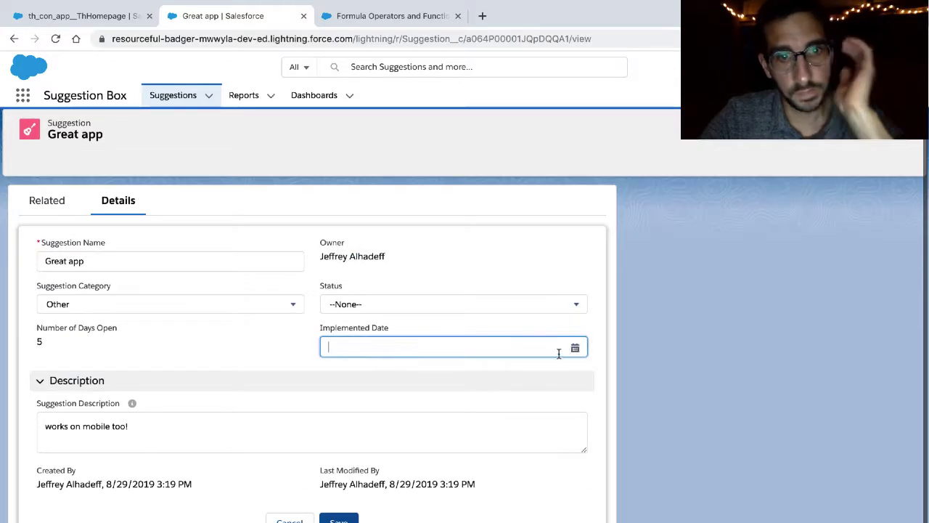
left_click(577, 350)
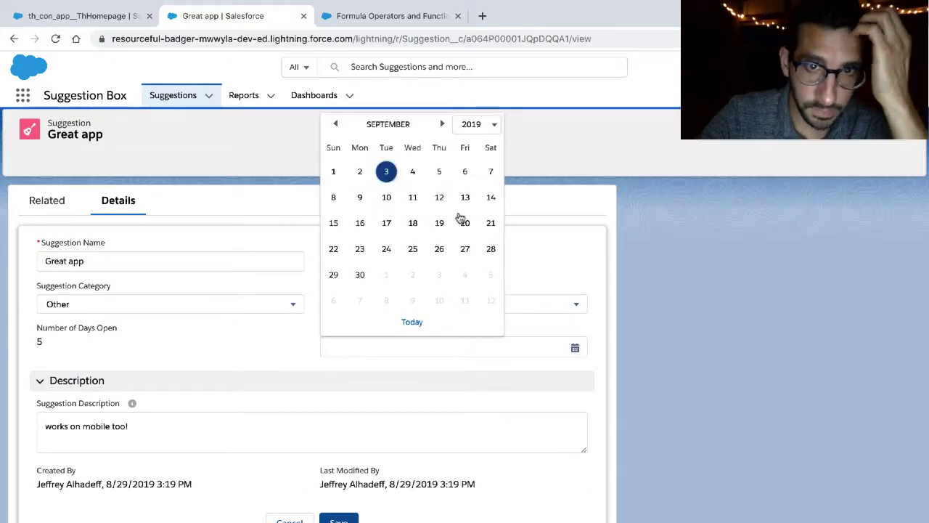
left_click(361, 275)
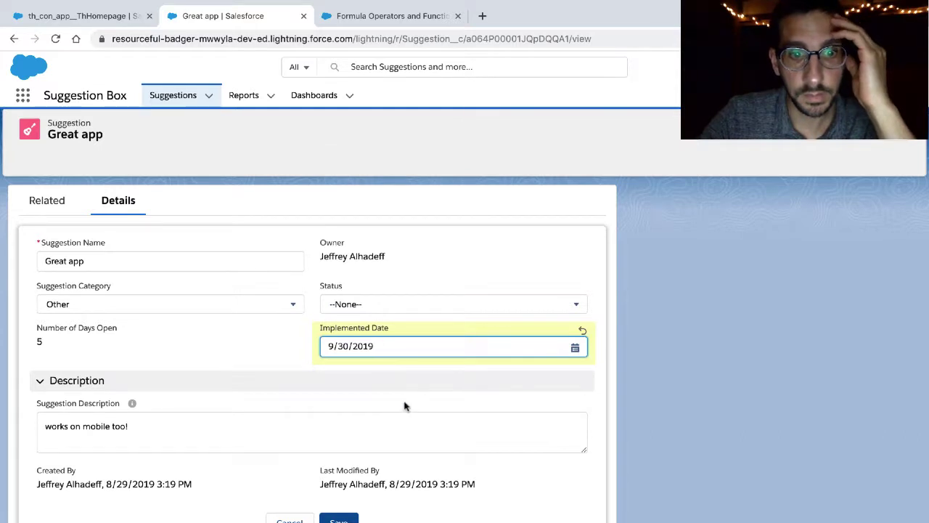
left_click(338, 520)
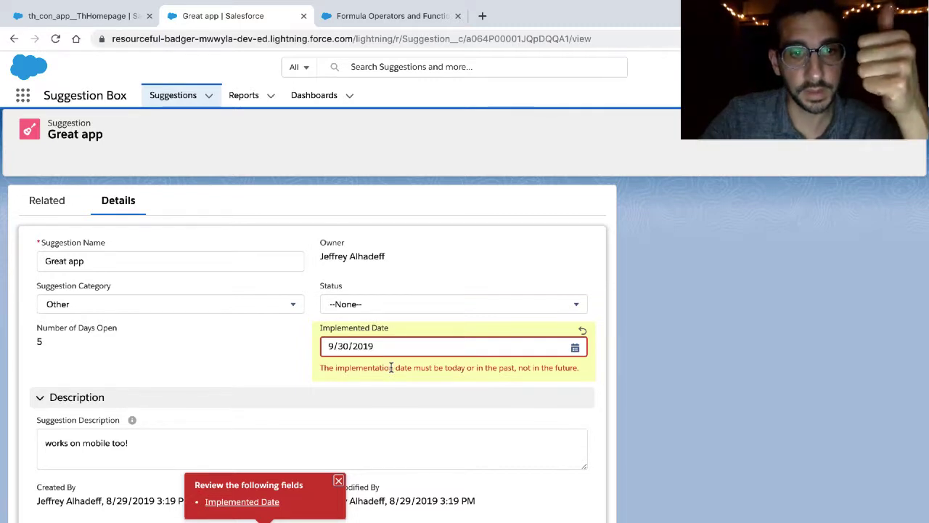
left_click(338, 482)
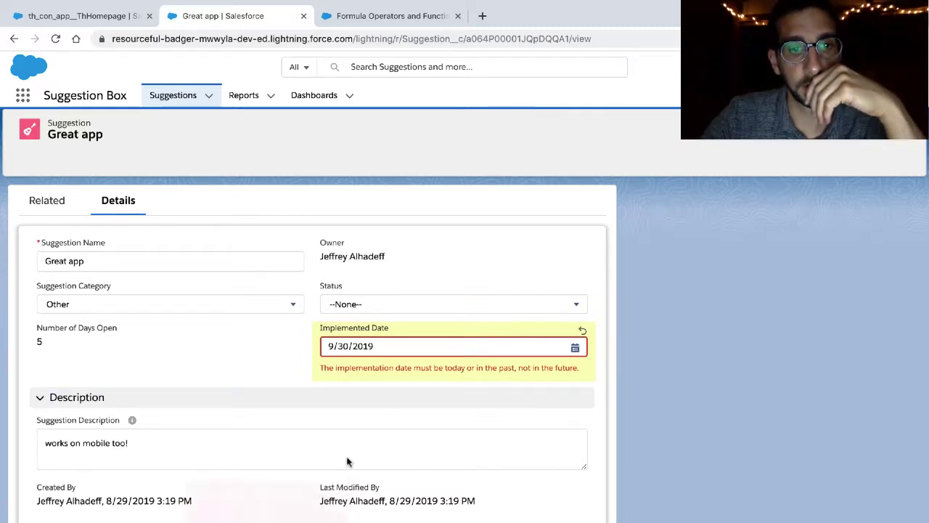
Change the Implemented Date to 9/2/2019 and save the record.
left_click(575, 347)
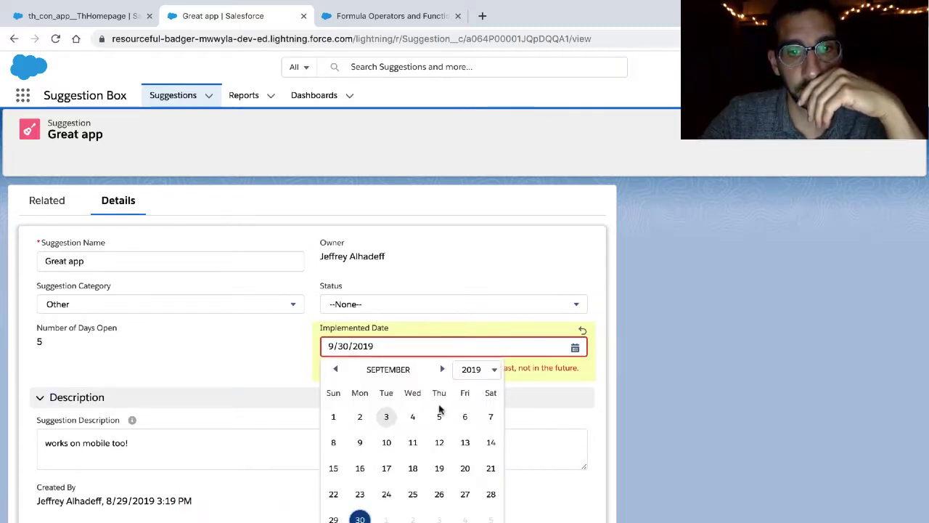
left_click(360, 417)
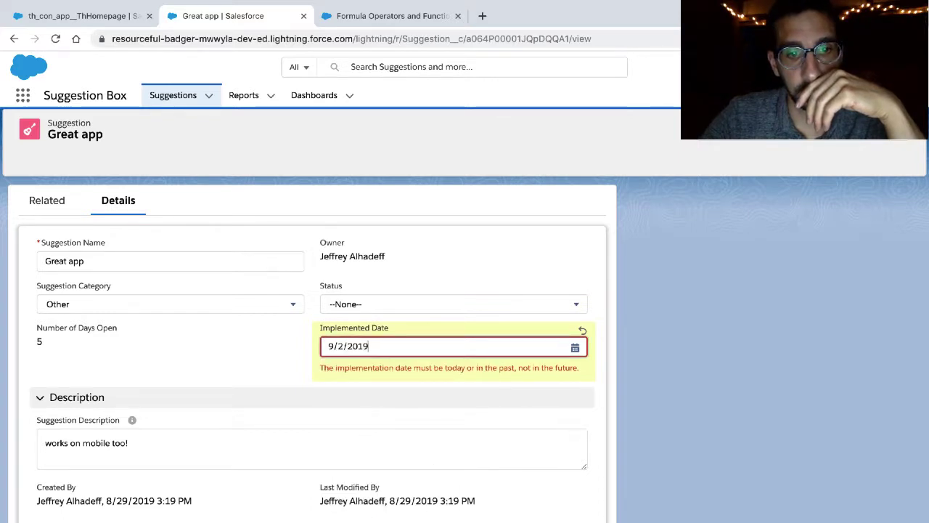
key("Return")
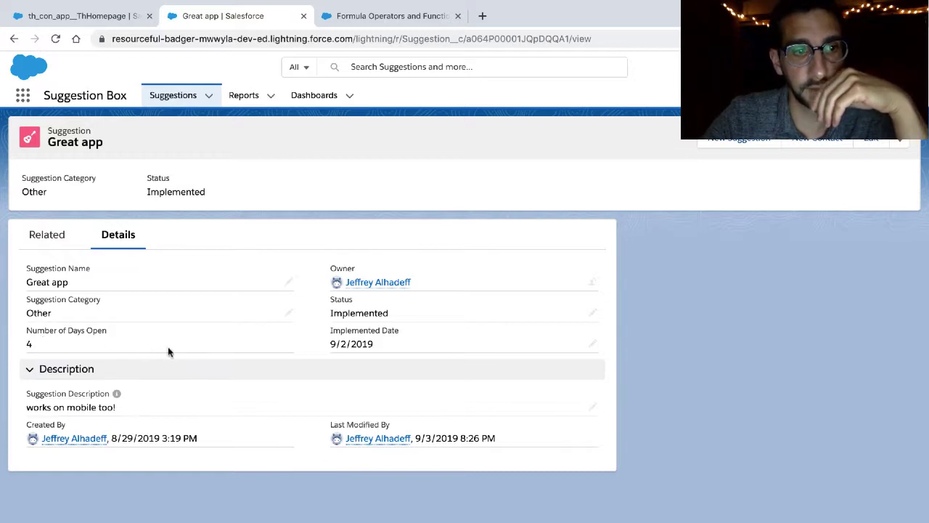
key("ctrl+Left")
Run Trailhead's Verify Step check to earn 100 points for the completed step.
scroll(166, 351, "down", 7)
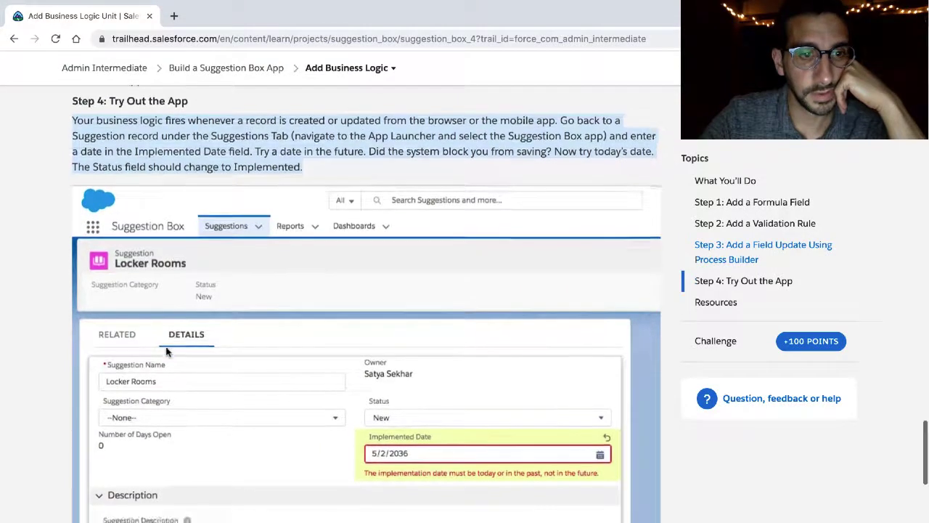
scroll(166, 347, "down", 1)
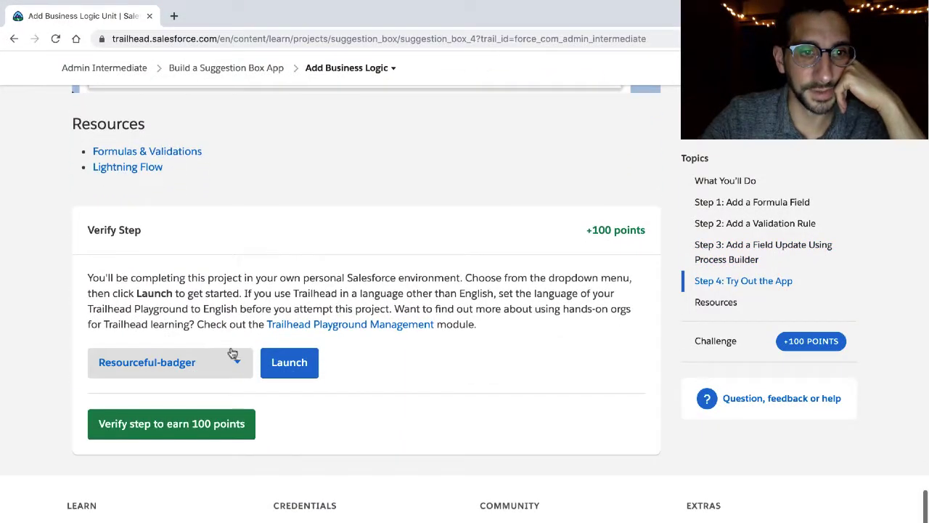
left_click(201, 424)
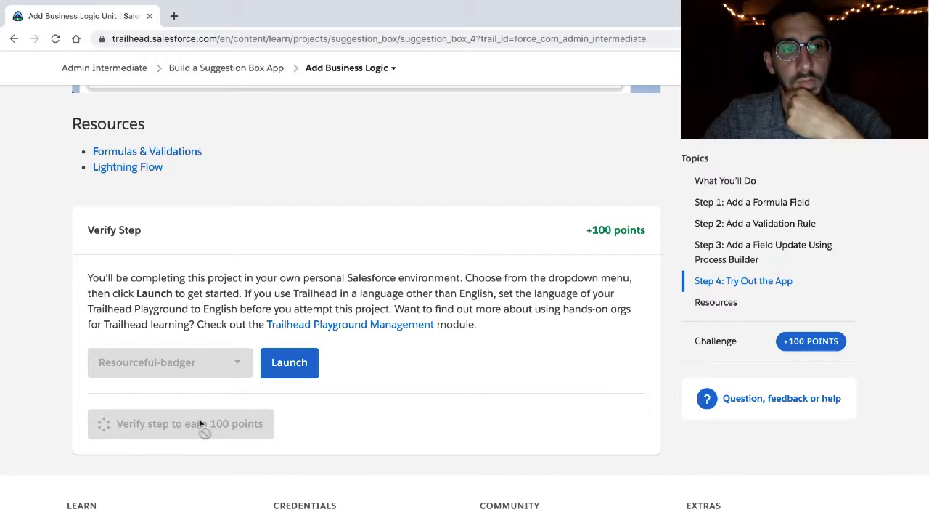
key("ctrl+Right")
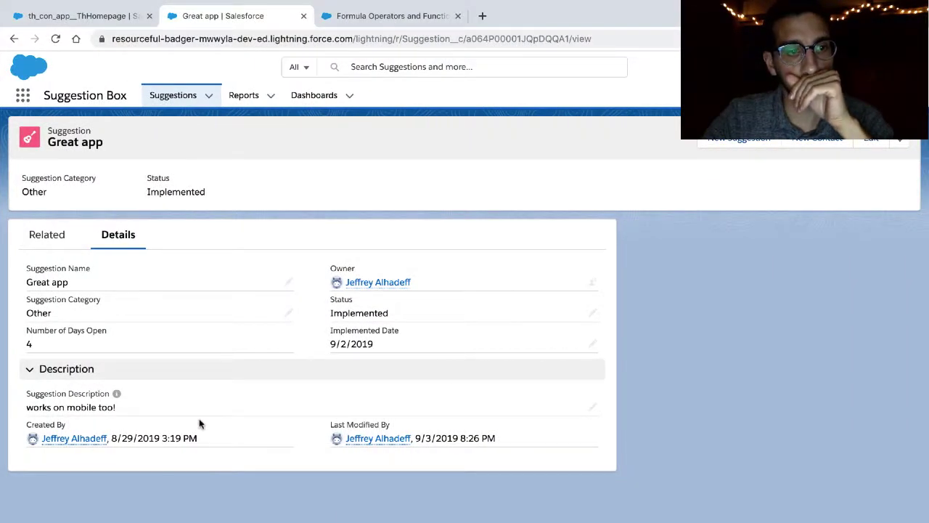
key("ctrl+Left")
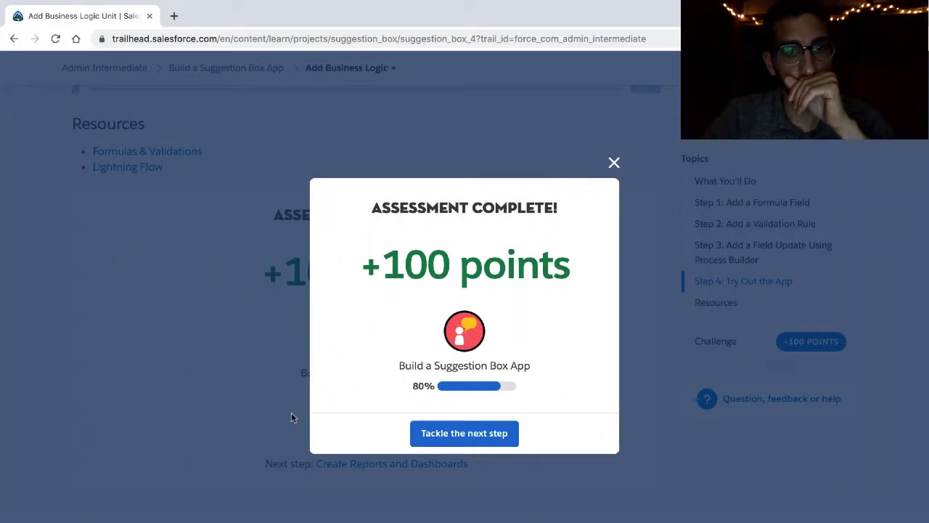